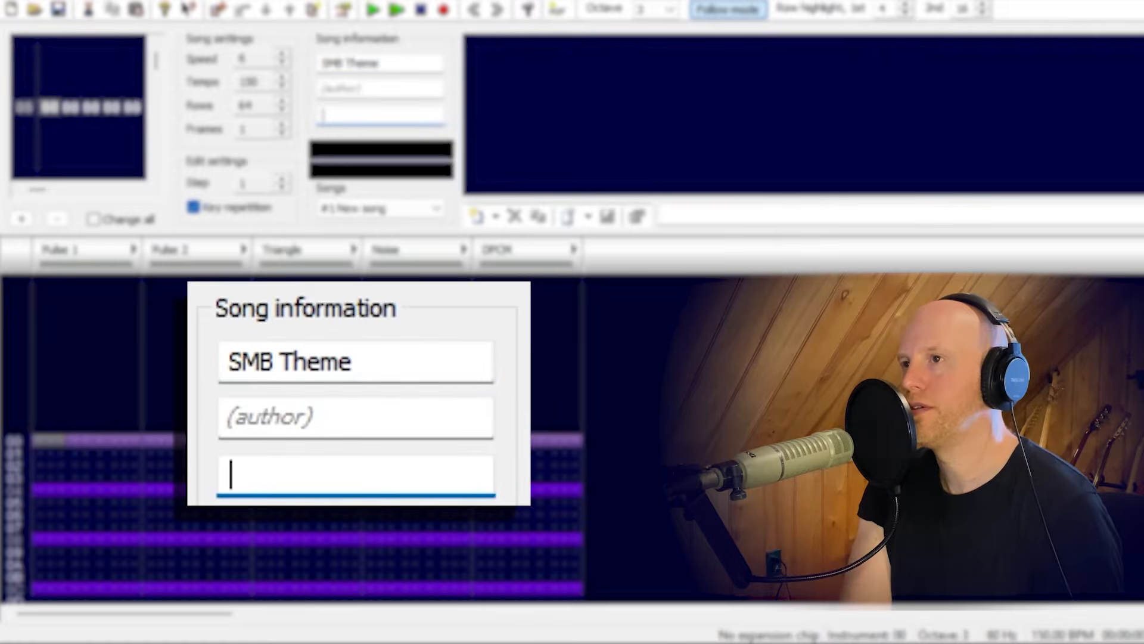
Fill in the song information with Koji Kondo as author and Nintendo 1985 as copyright.
{"action": "left_click", "coordinate": [375, 88]}
{"action": "type", "text": "K"}
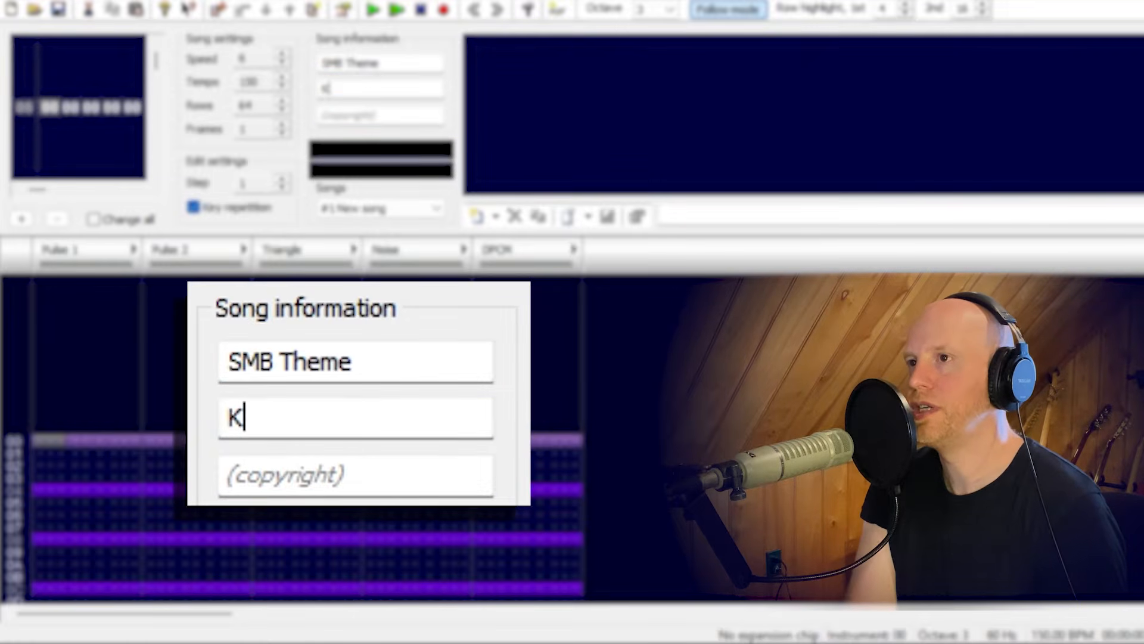
{"action": "type", "text": "oji Kondo"}
{"action": "key", "text": "Tab"}
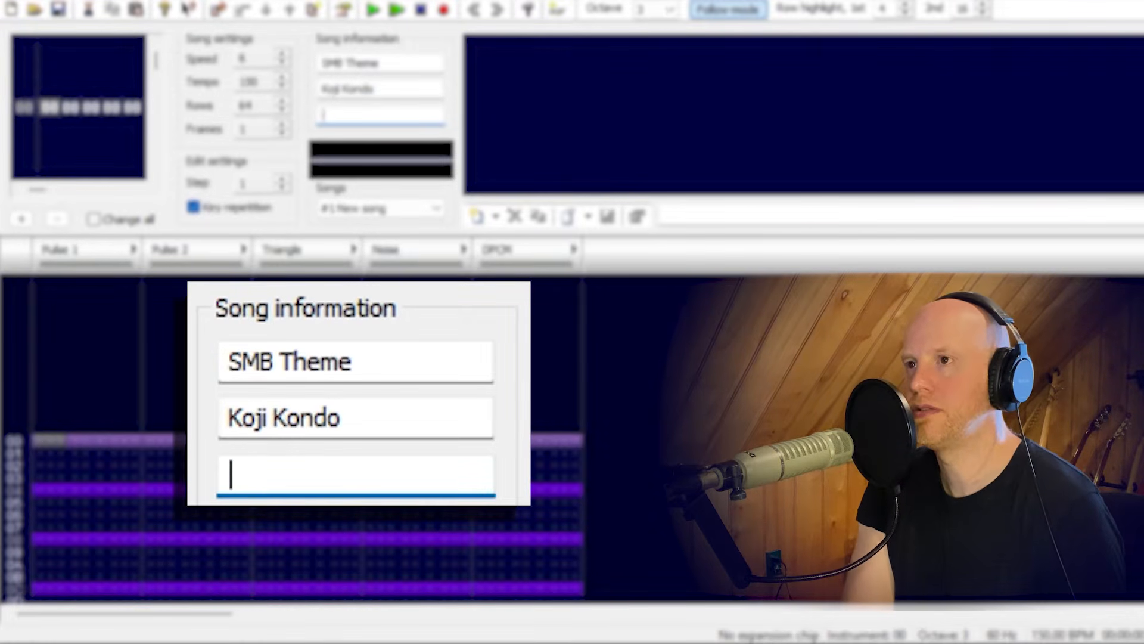
{"action": "type", "text": "Nintendo 1985"}
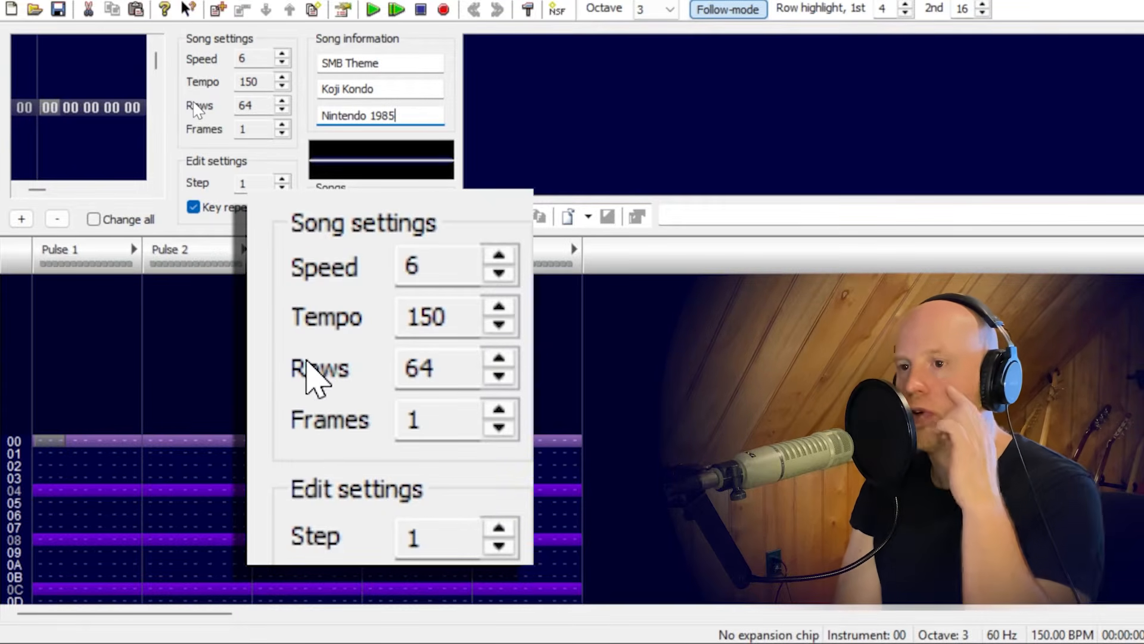
Step down and back up through the Pulse 1 rows to examine the length of the pattern.
{"action": "left_click", "coordinate": [49, 439]}
{"action": "key", "text": "Down"}
{"action": "key", "text": "Down"}
{"action": "key", "text": "Down"}
{"action": "key", "text": "Down"}
{"action": "key", "text": "Down"}
{"action": "key", "text": "Down"}
{"action": "key", "text": "Down"}
{"action": "key", "text": "Down"}
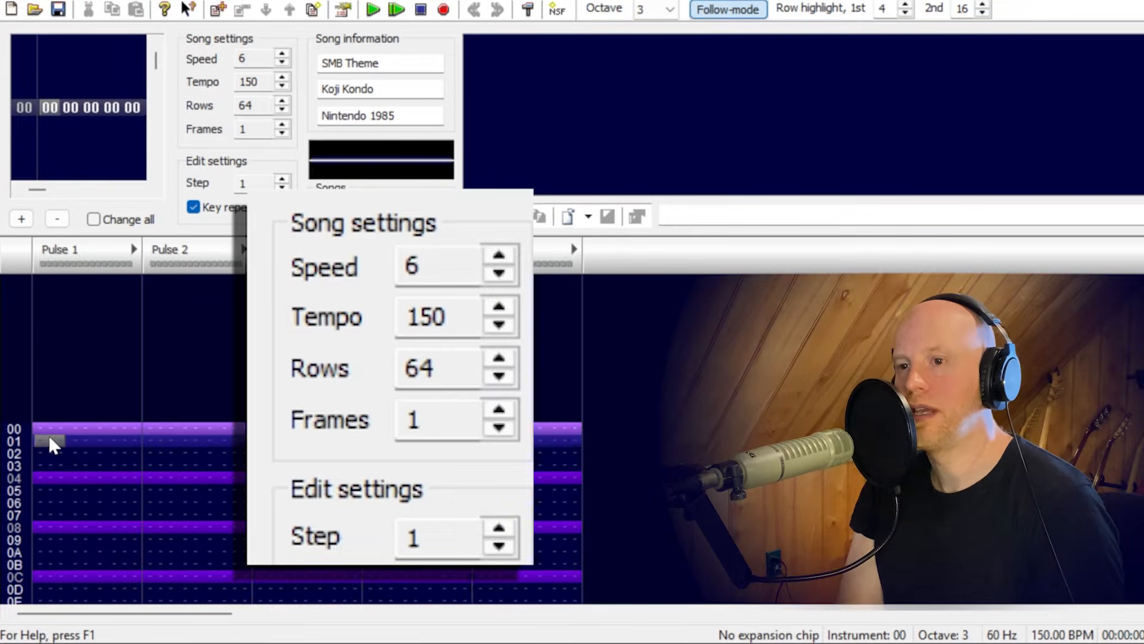
{"action": "key", "text": "Up"}
{"action": "key", "text": "Up"}
{"action": "key", "text": "Up"}
{"action": "key", "text": "Up"}
{"action": "key", "text": "Up"}
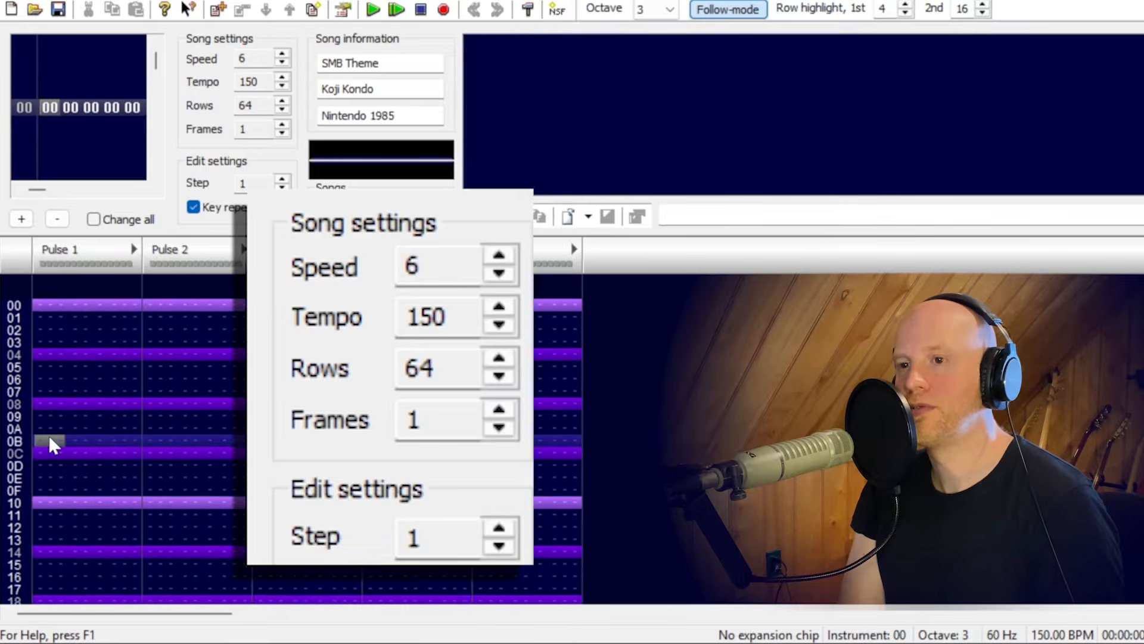
{"action": "key", "text": "Up"}
{"action": "key", "text": "Up"}
{"action": "key", "text": "Up"}
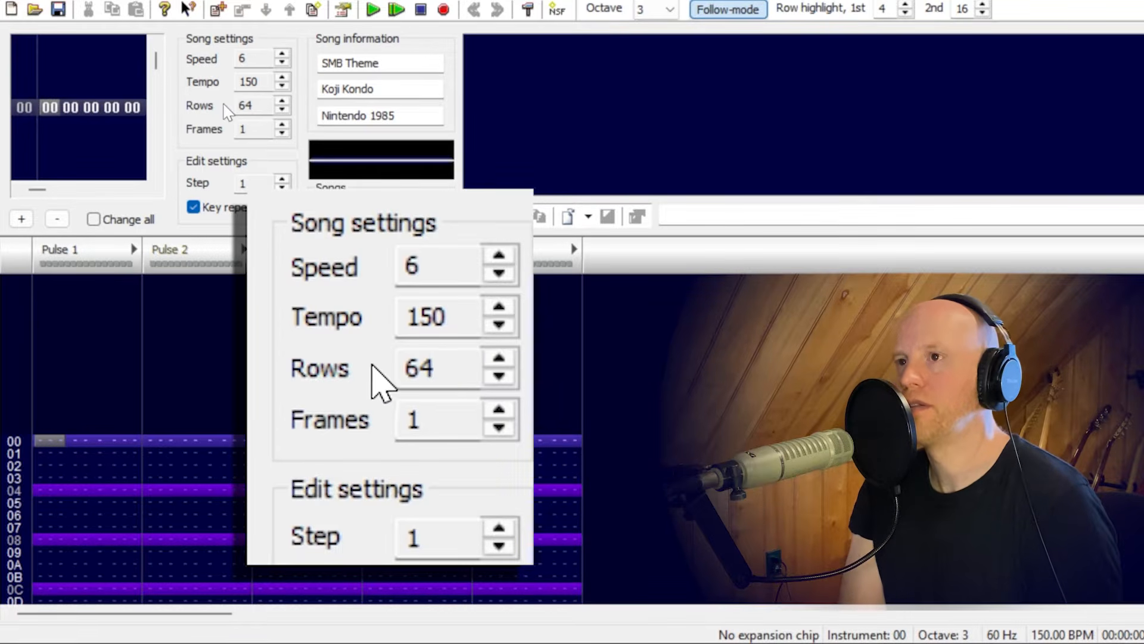
Set the song's row count to 1.
{"action": "double_click", "coordinate": [258, 104]}
{"action": "type", "text": "1"}
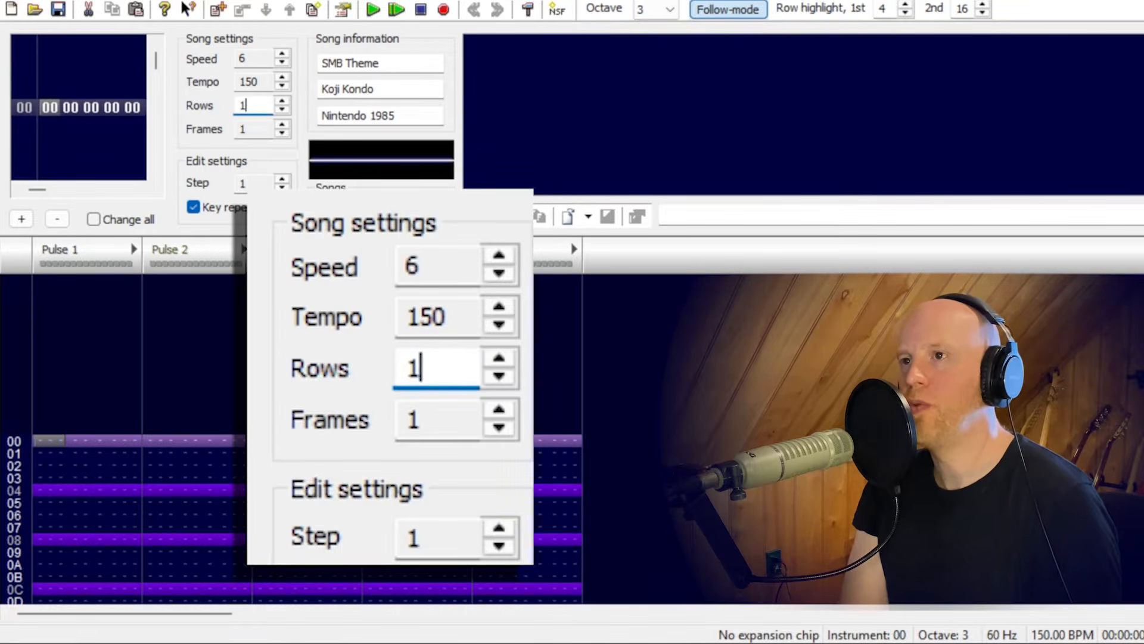
{"action": "key", "text": "Return"}
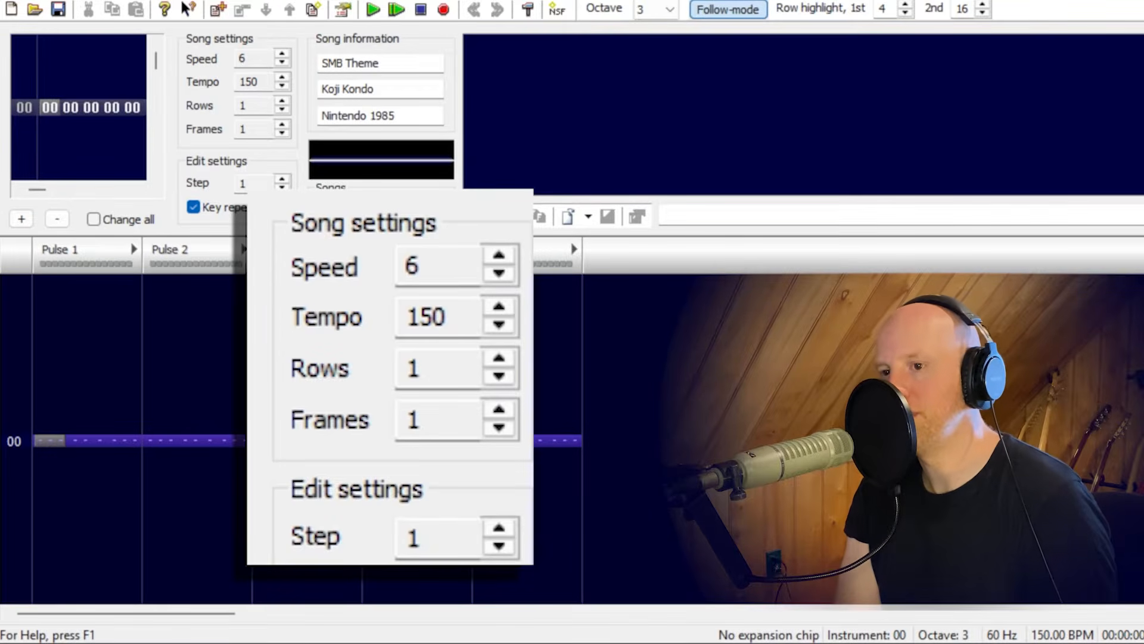
Increase the song's row count one row at a time up to 17.
{"action": "left_click", "coordinate": [281, 101]}
{"action": "left_click", "coordinate": [282, 102]}
{"action": "left_click", "coordinate": [282, 103]}
{"action": "left_click", "coordinate": [281, 102]}
{"action": "left_click", "coordinate": [282, 103]}
{"action": "left_click", "coordinate": [282, 103]}
{"action": "left_click", "coordinate": [282, 103]}
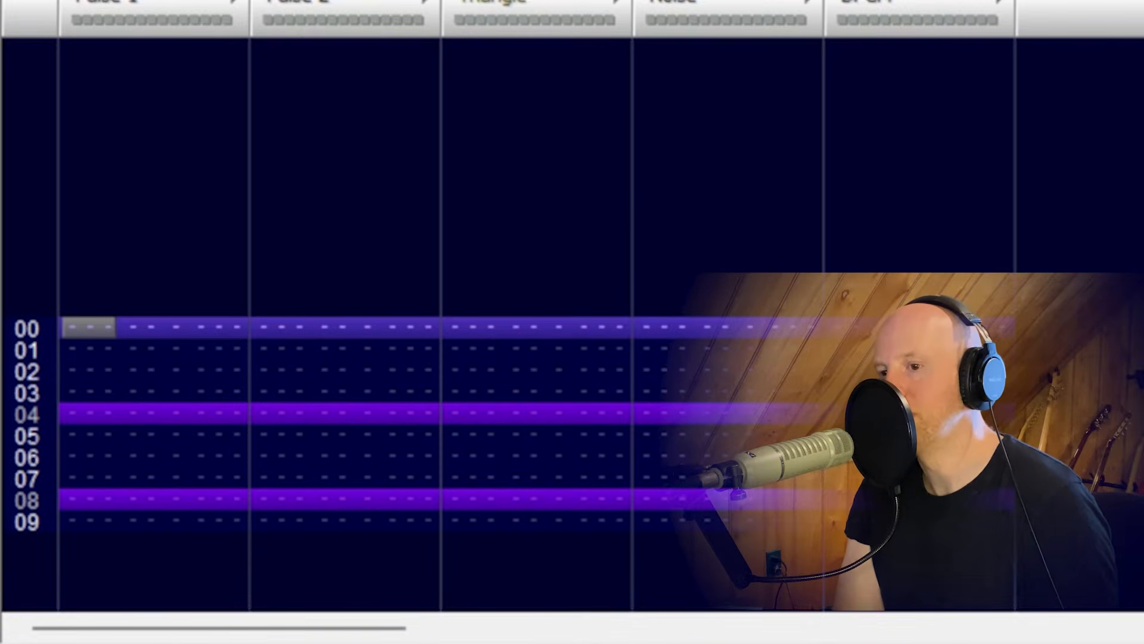
{"action": "left_click", "coordinate": [282, 103]}
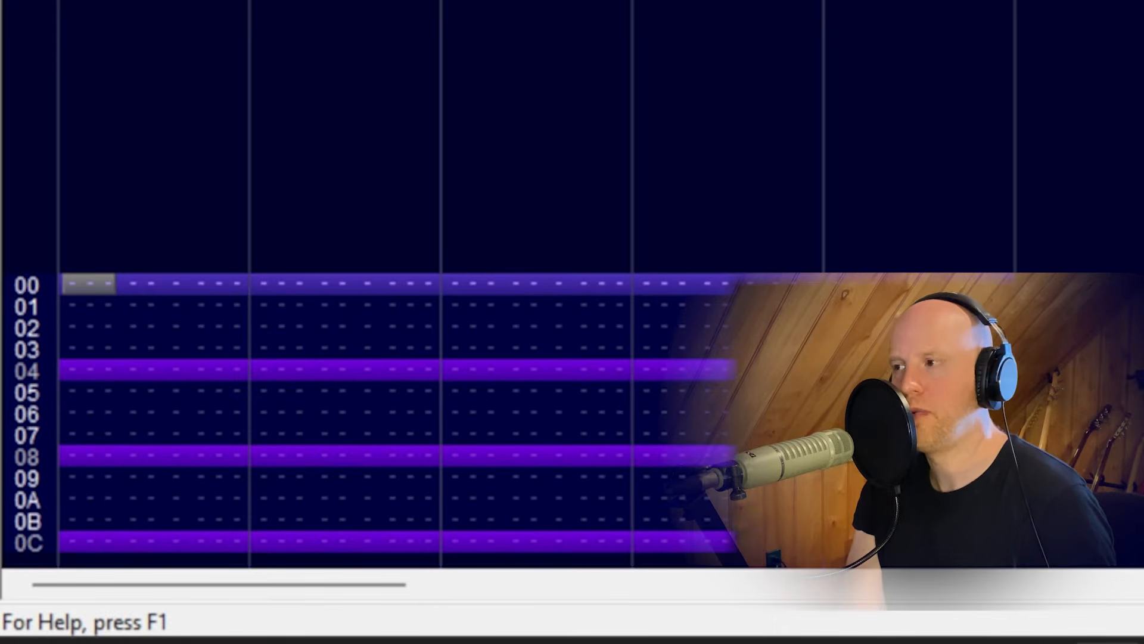
Step through Pulse 1 from row 00 to row 10 to examine the hexadecimal row numbering and beat highlights.
{"action": "key", "text": "Down"}
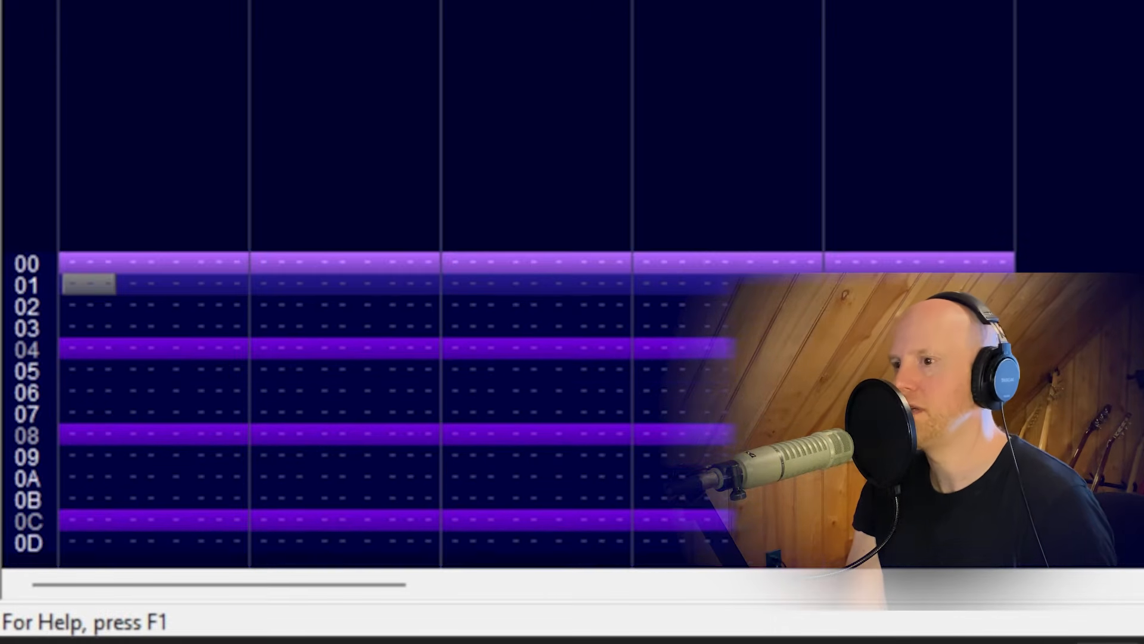
{"action": "key", "text": "Down"}
{"action": "key", "text": "Down"}
{"action": "key", "text": "Down"}
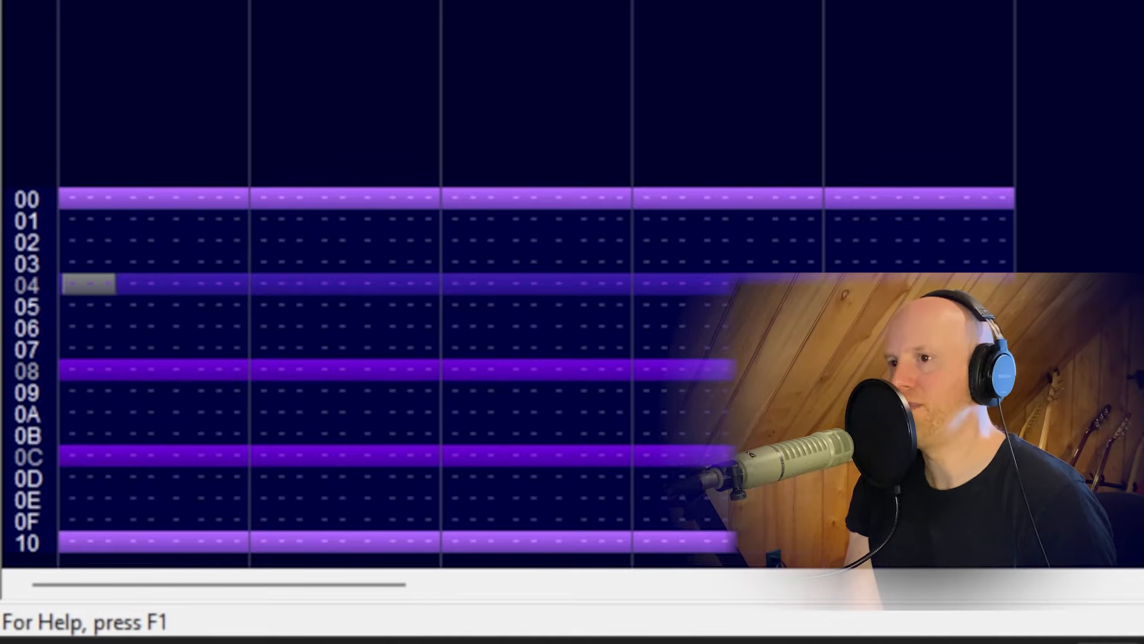
{"action": "key", "text": "Down"}
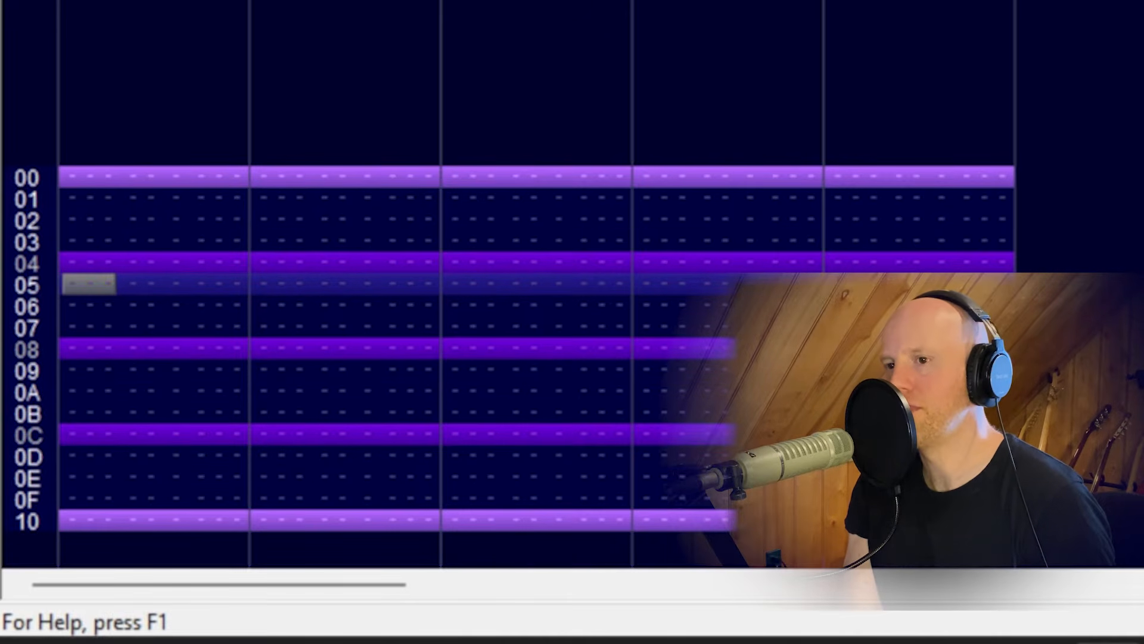
{"action": "left_click", "coordinate": [83, 183]}
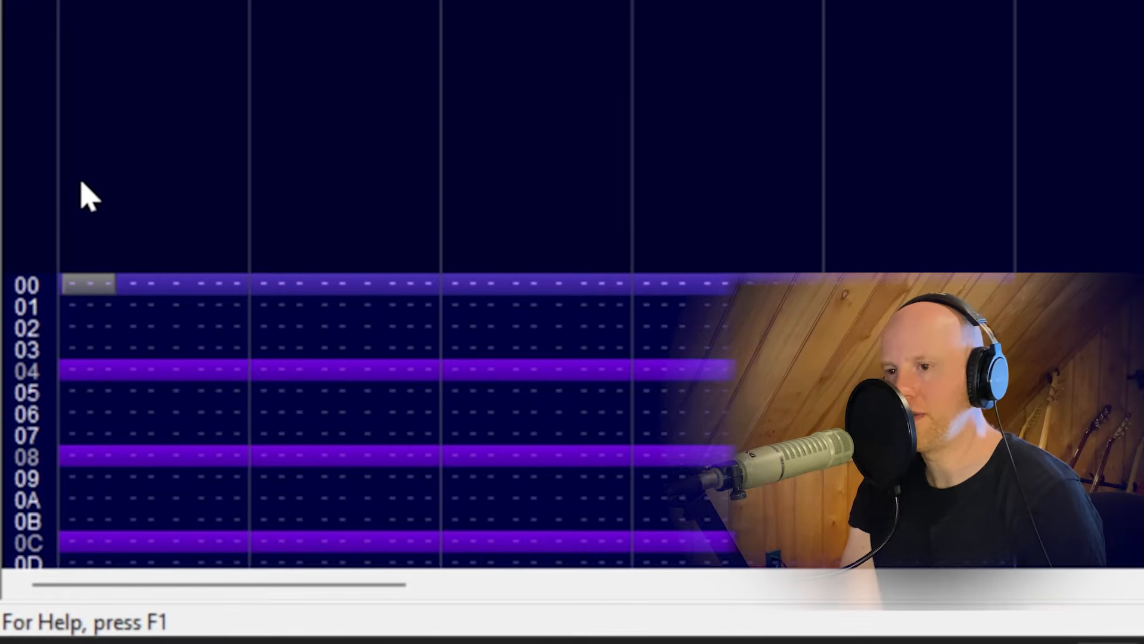
{"action": "key", "text": "Down"}
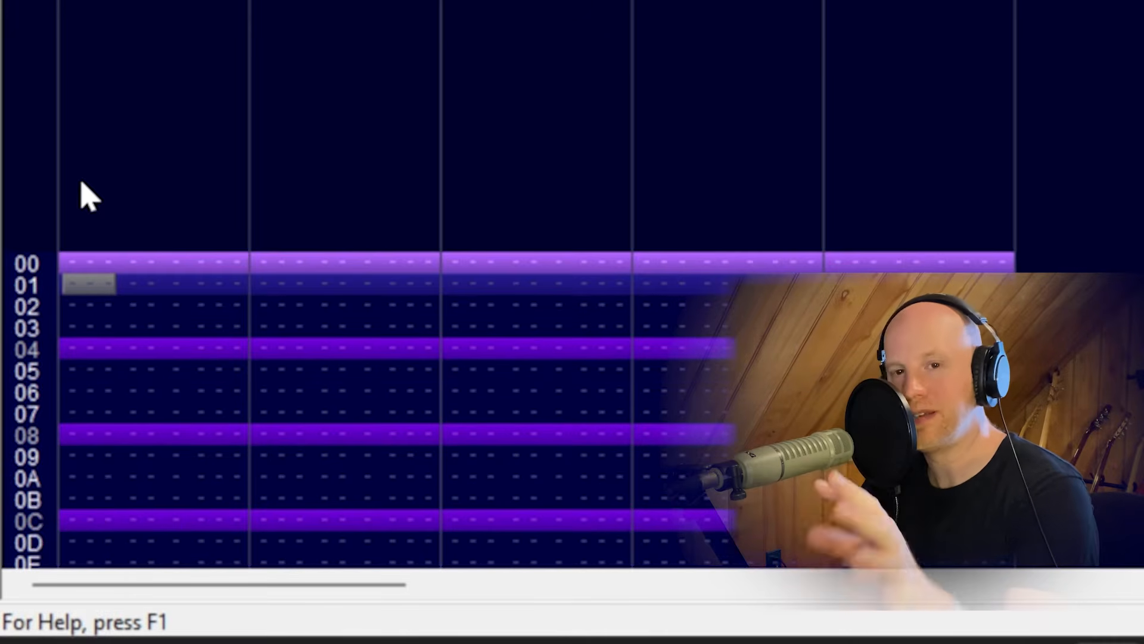
{"action": "key", "text": "Down"}
{"action": "key", "text": "Up"}
{"action": "key", "text": "Up"}
{"action": "key", "text": "Down"}
{"action": "key", "text": "Down"}
{"action": "key", "text": "Down"}
{"action": "key", "text": "Down"}
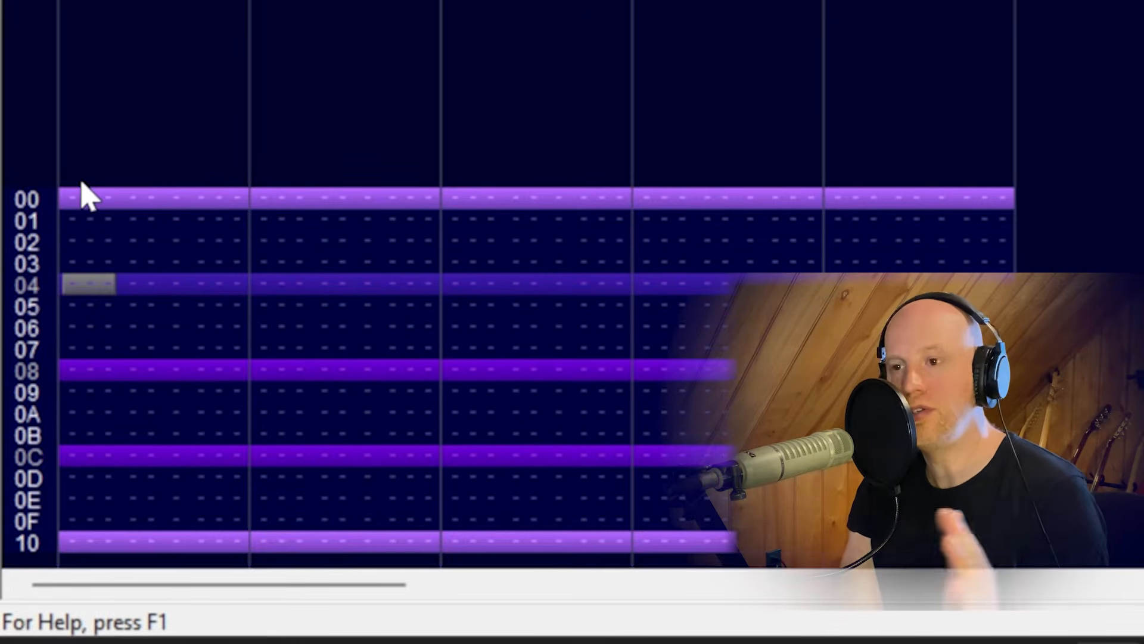
{"action": "key", "text": "Up"}
{"action": "key", "text": "Up"}
{"action": "key", "text": "Up"}
{"action": "key", "text": "Up"}
{"action": "key", "text": "Down"}
{"action": "key", "text": "Down"}
{"action": "key", "text": "Down"}
{"action": "key", "text": "Down"}
{"action": "key", "text": "Down"}
{"action": "key", "text": "Down"}
{"action": "key", "text": "Down"}
{"action": "key", "text": "Down"}
{"action": "key", "text": "Down"}
{"action": "key", "text": "Down"}
{"action": "key", "text": "Down"}
{"action": "key", "text": "Down"}
{"action": "key", "text": "Down"}
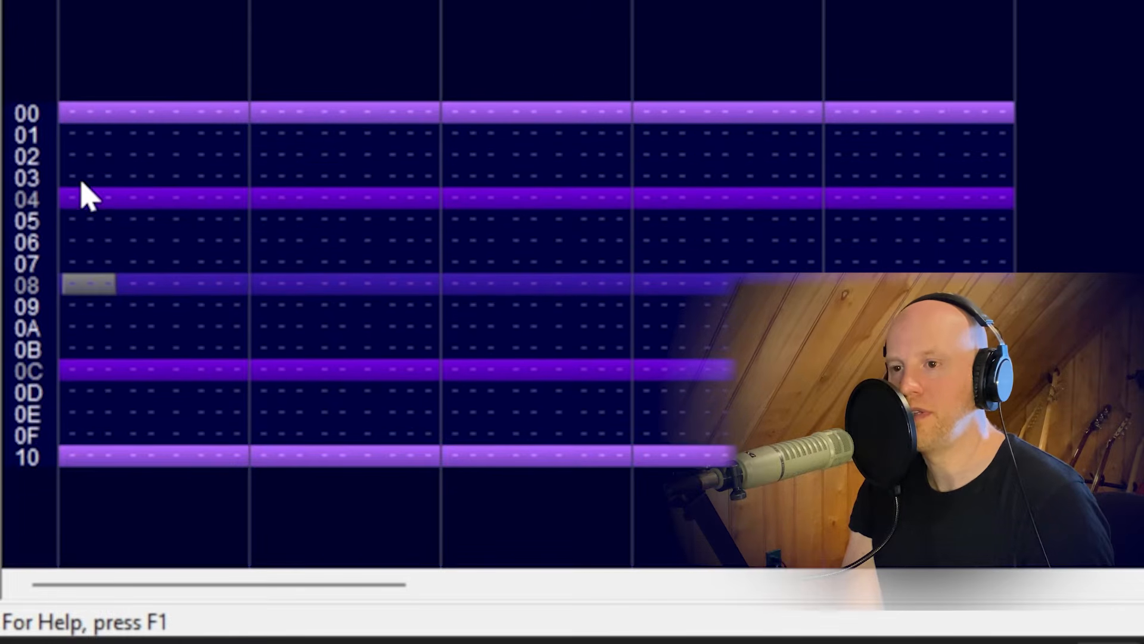
{"action": "key", "text": "Down"}
{"action": "key", "text": "Down"}
{"action": "key", "text": "Down"}
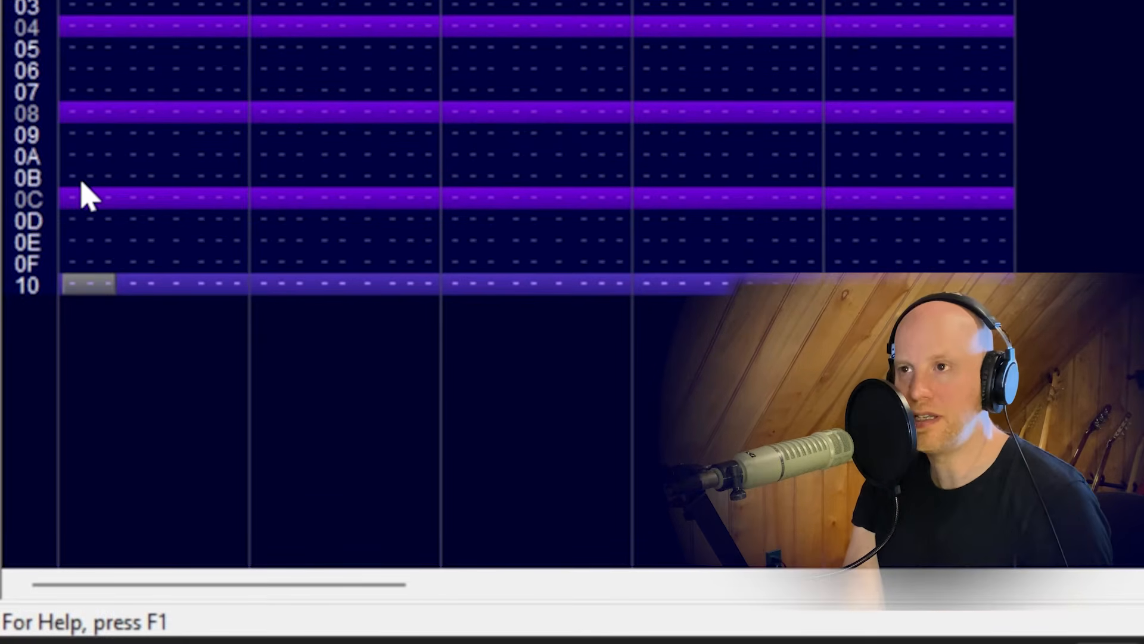
{"action": "scroll", "coordinate": [88, 197], "scroll_direction": "up", "scroll_amount": 5}
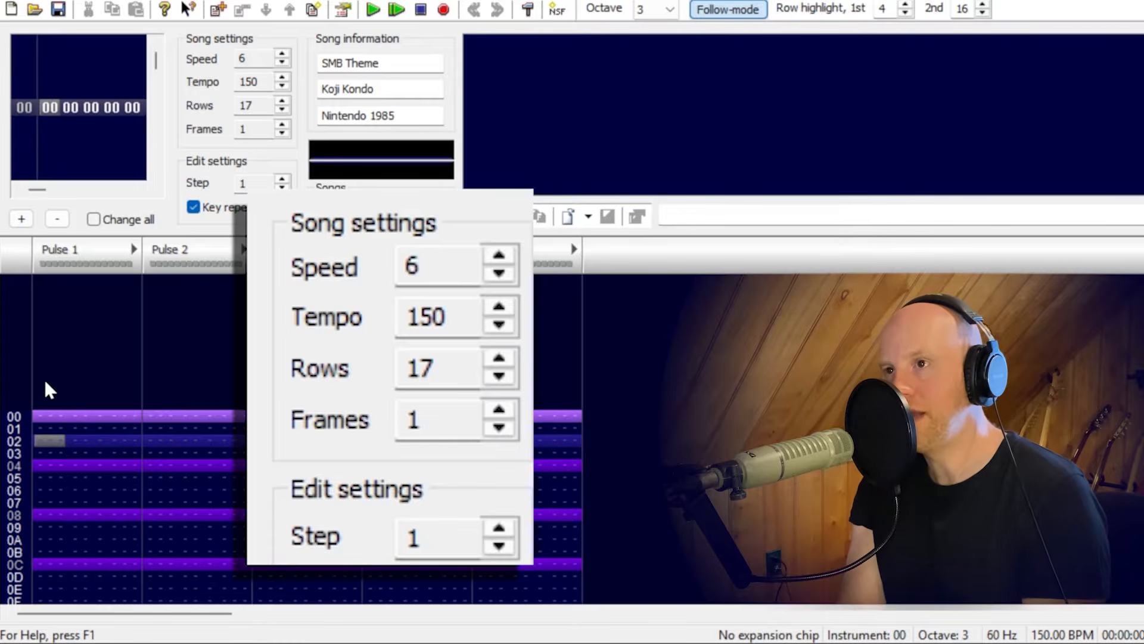
Set the song's row count to 256 and look through the lengthened pattern.
{"action": "double_click", "coordinate": [260, 106]}
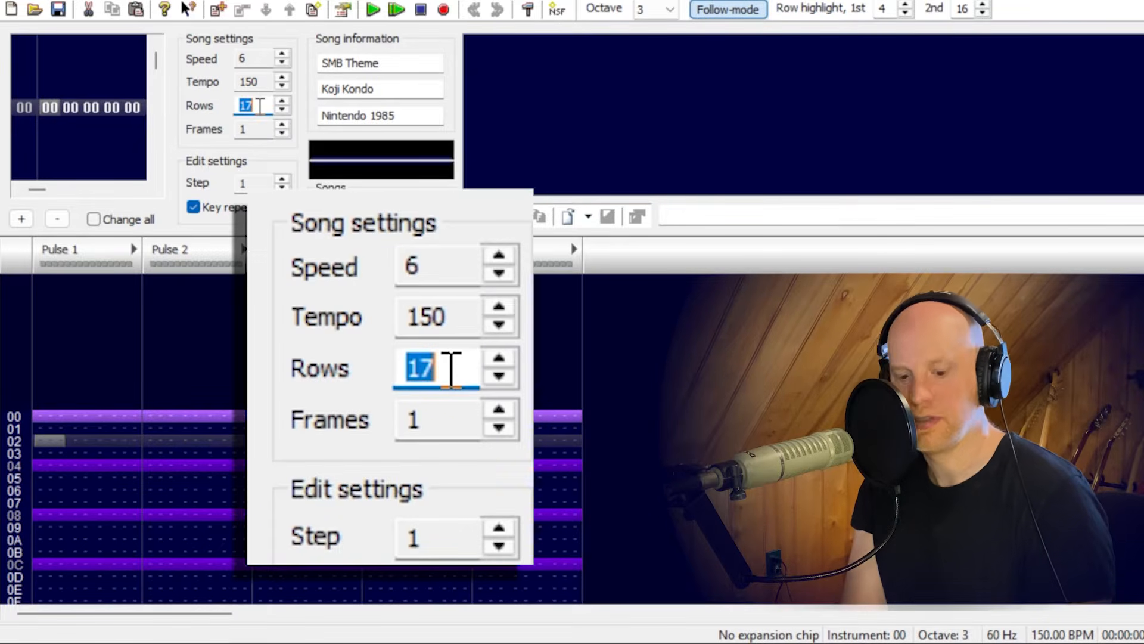
{"action": "type", "text": "256"}
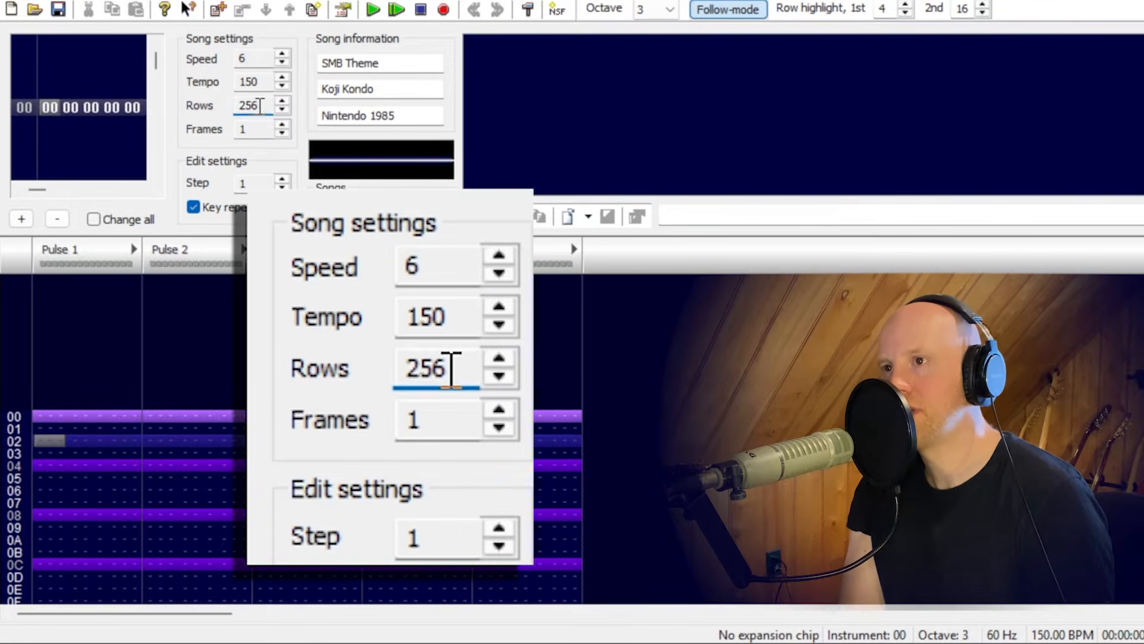
{"action": "scroll", "coordinate": [306, 440], "scroll_direction": "down", "scroll_amount": 20}
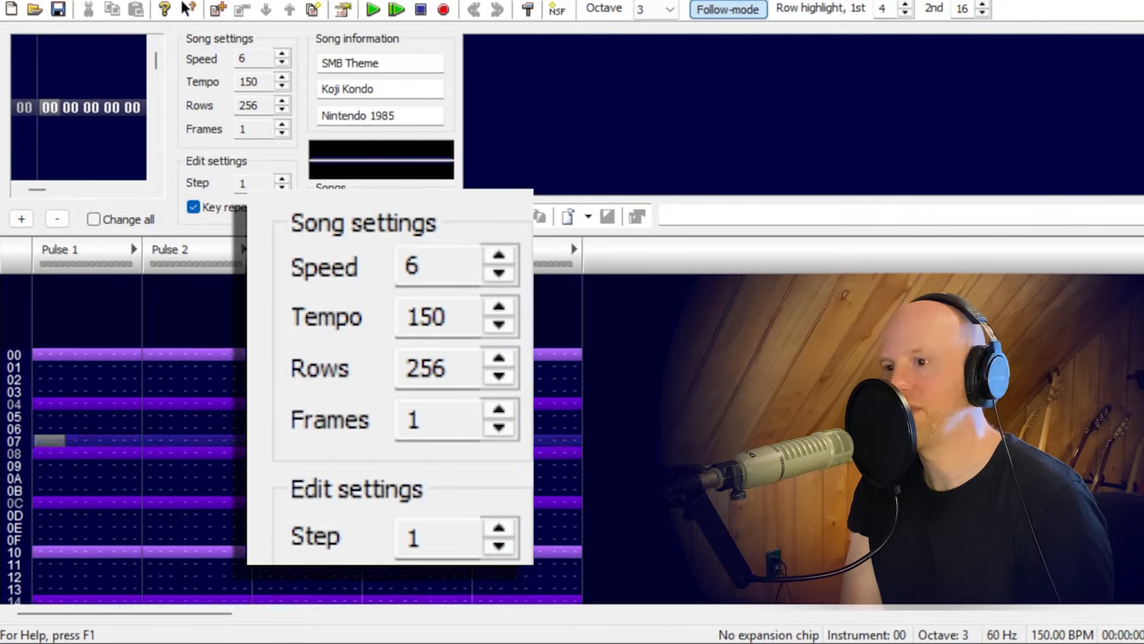
{"action": "scroll", "coordinate": [307, 440], "scroll_direction": "down", "scroll_amount": 20}
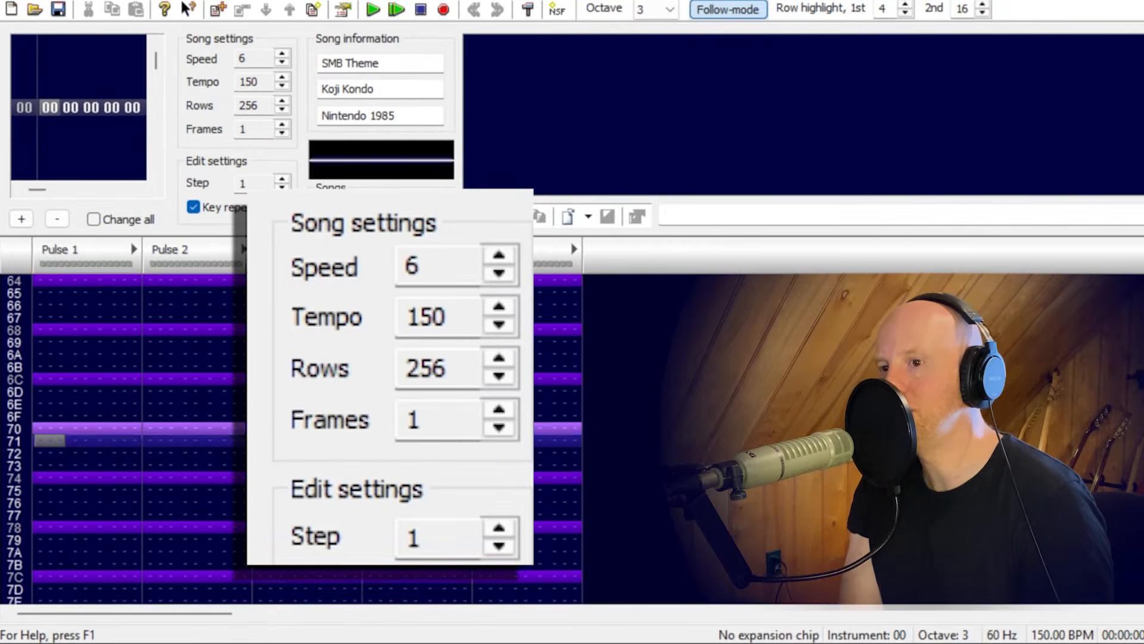
{"action": "scroll", "coordinate": [306, 440], "scroll_direction": "down", "scroll_amount": 20}
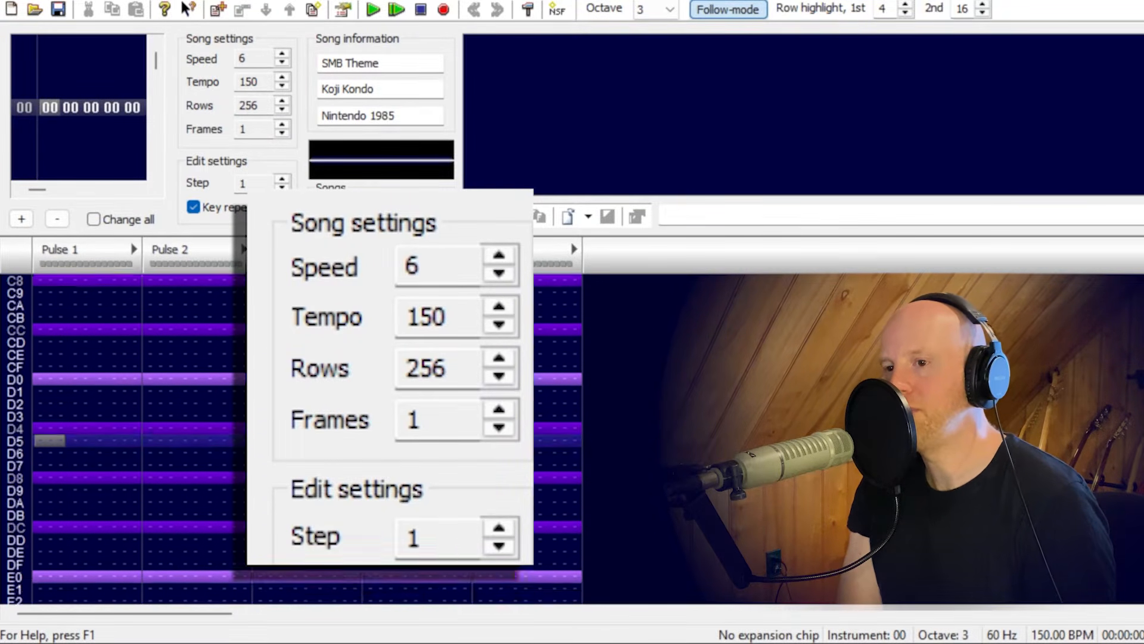
{"action": "scroll", "coordinate": [307, 439], "scroll_direction": "up", "scroll_amount": 20}
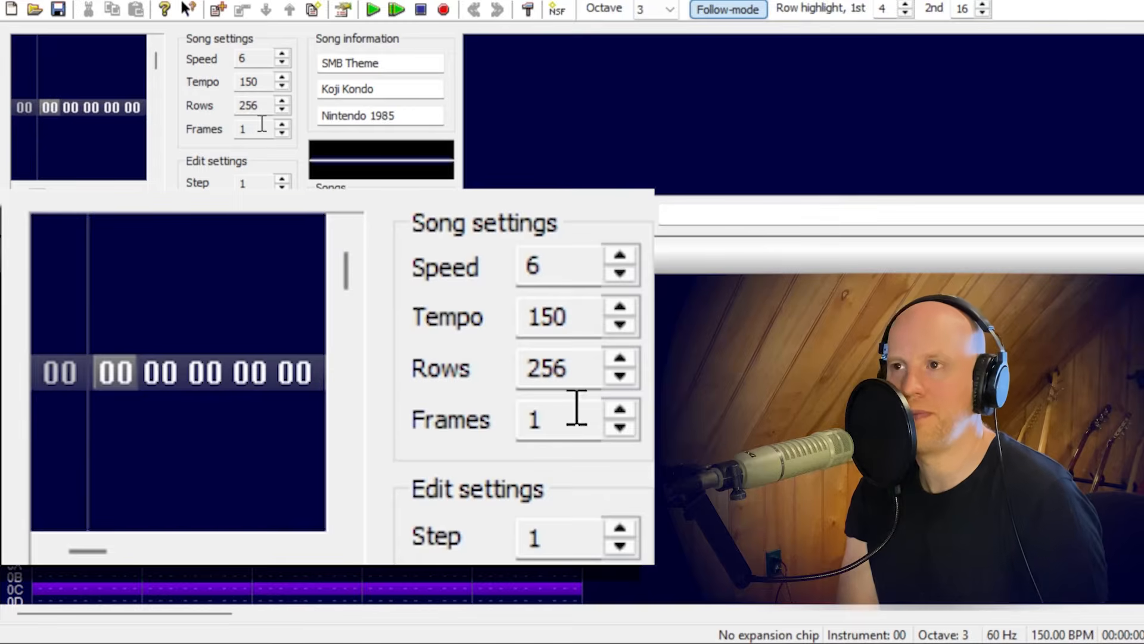
Increase the song's frame count to 3 and select frame 02 in the frame list.
{"action": "left_click", "coordinate": [282, 126]}
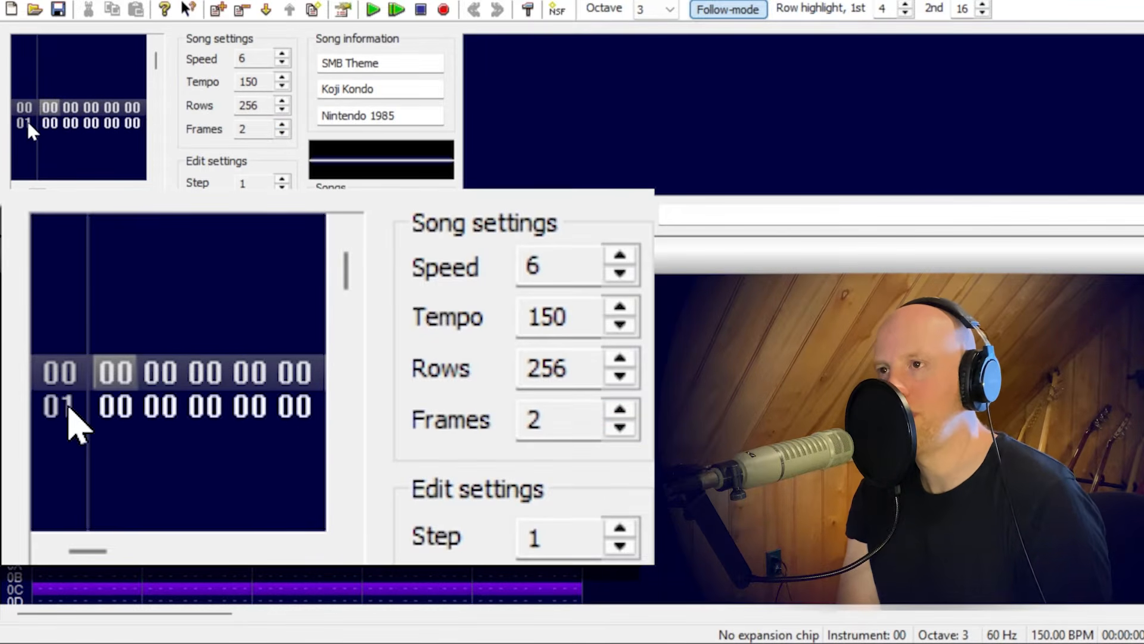
{"action": "left_click", "coordinate": [281, 125]}
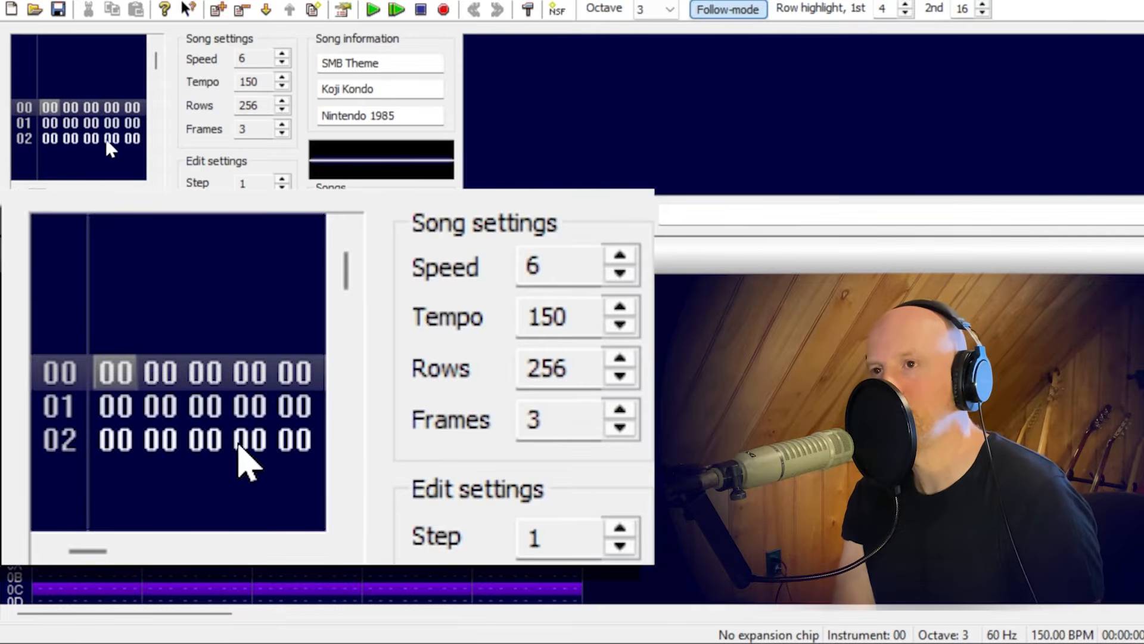
{"action": "left_click", "coordinate": [56, 136]}
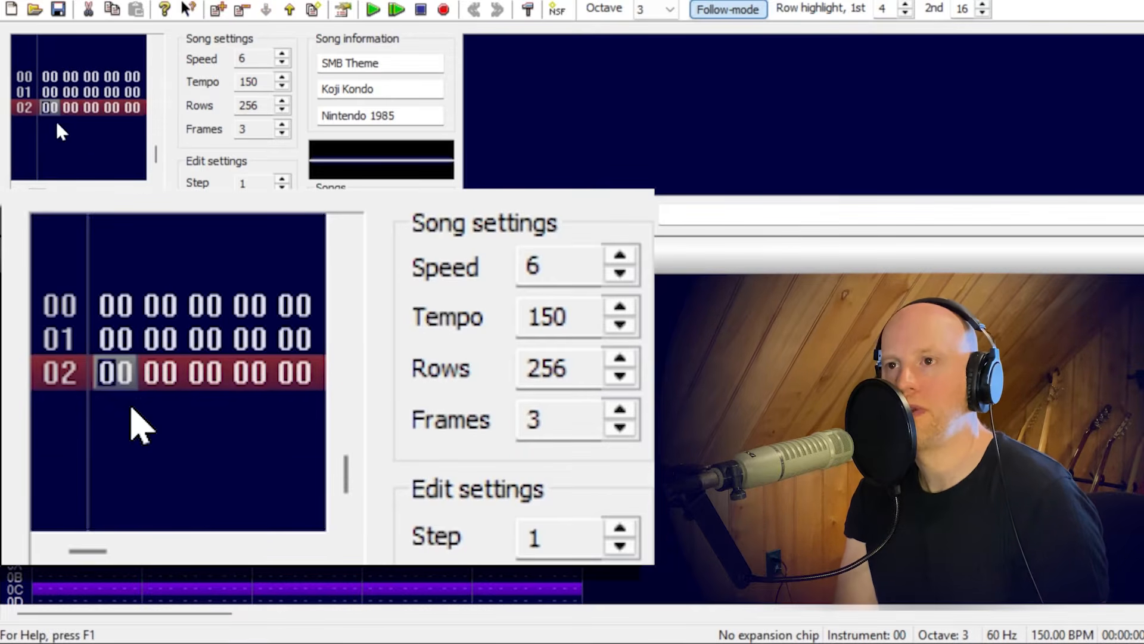
Assign pattern 01 to all five channels of frame 01.
{"action": "left_click", "coordinate": [57, 109]}
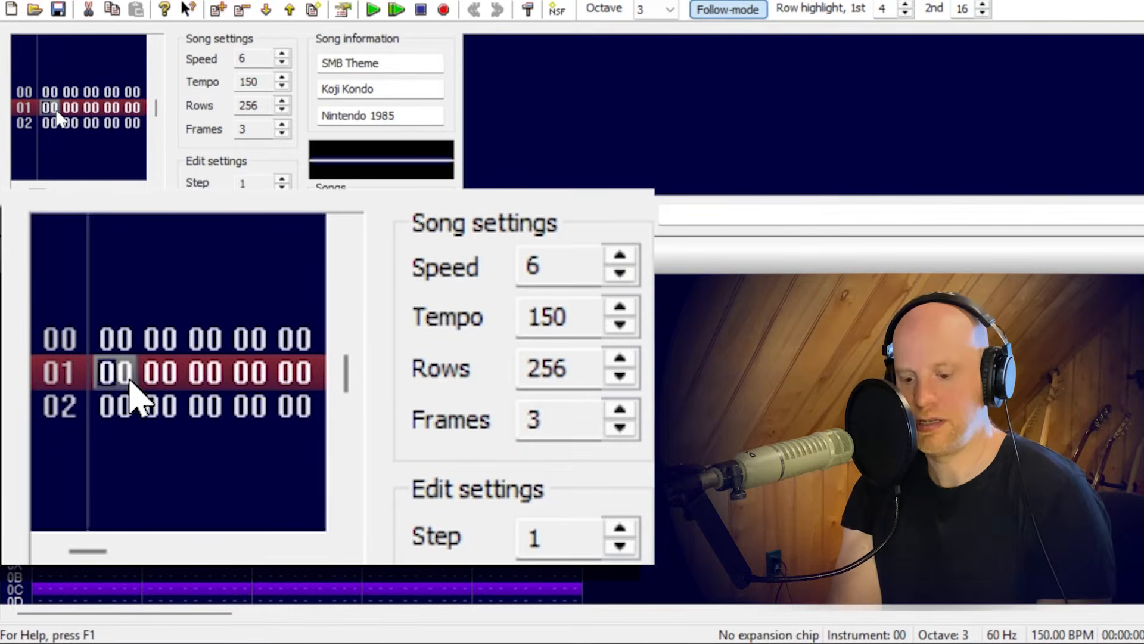
{"action": "type", "text": "1111"}
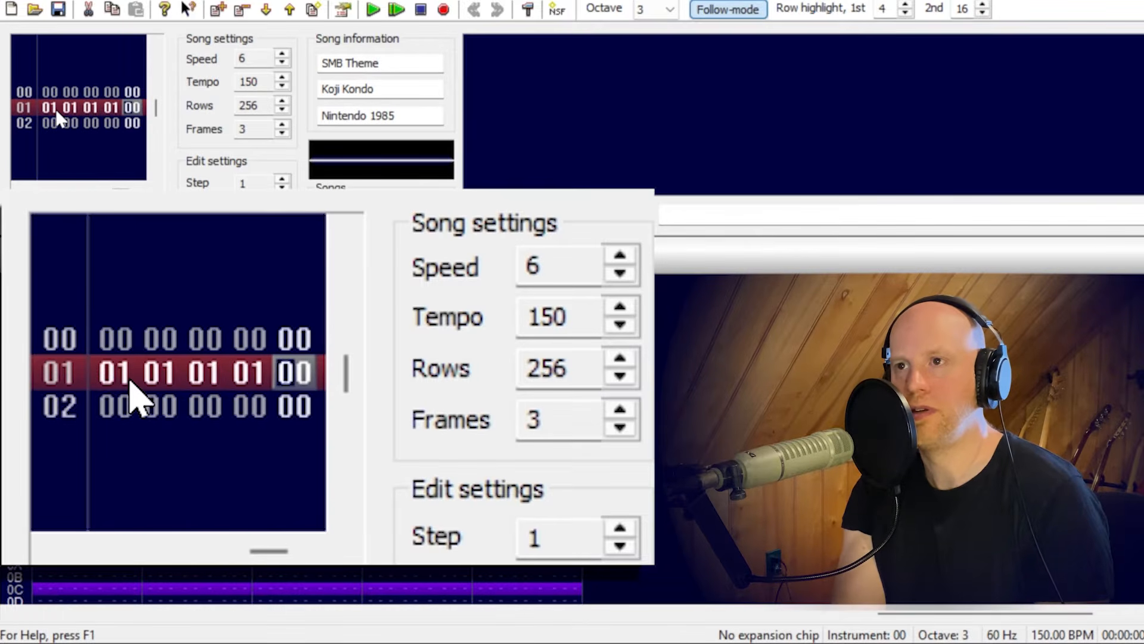
{"action": "type", "text": "1"}
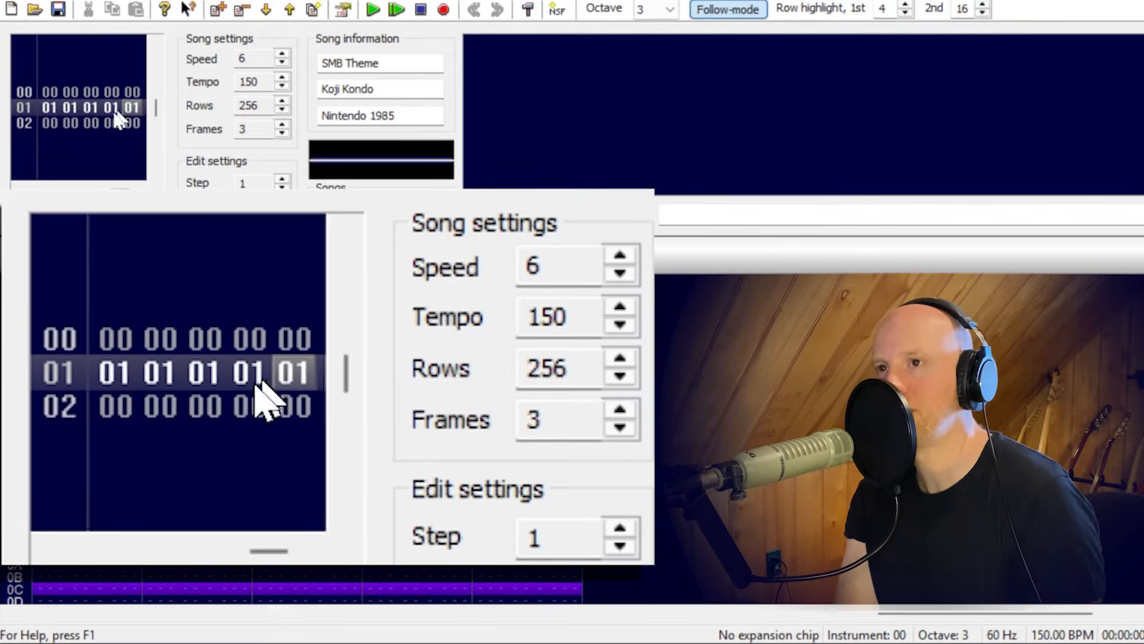
Assign pattern 02 to all five channels of frame 02.
{"action": "left_click", "coordinate": [50, 120]}
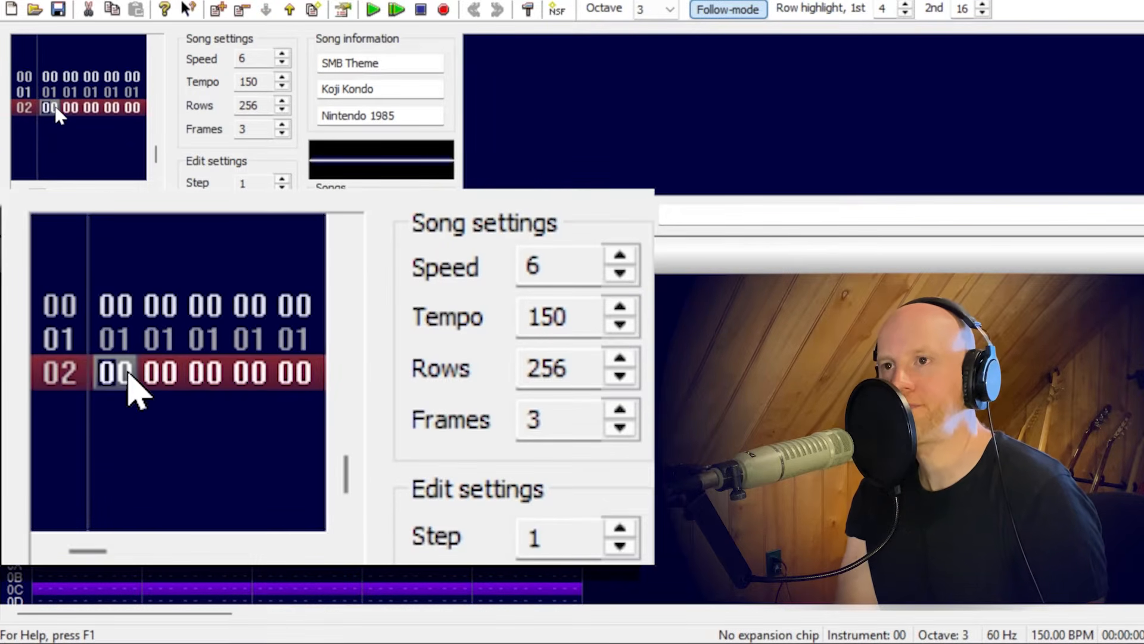
{"action": "type", "text": "02 "}
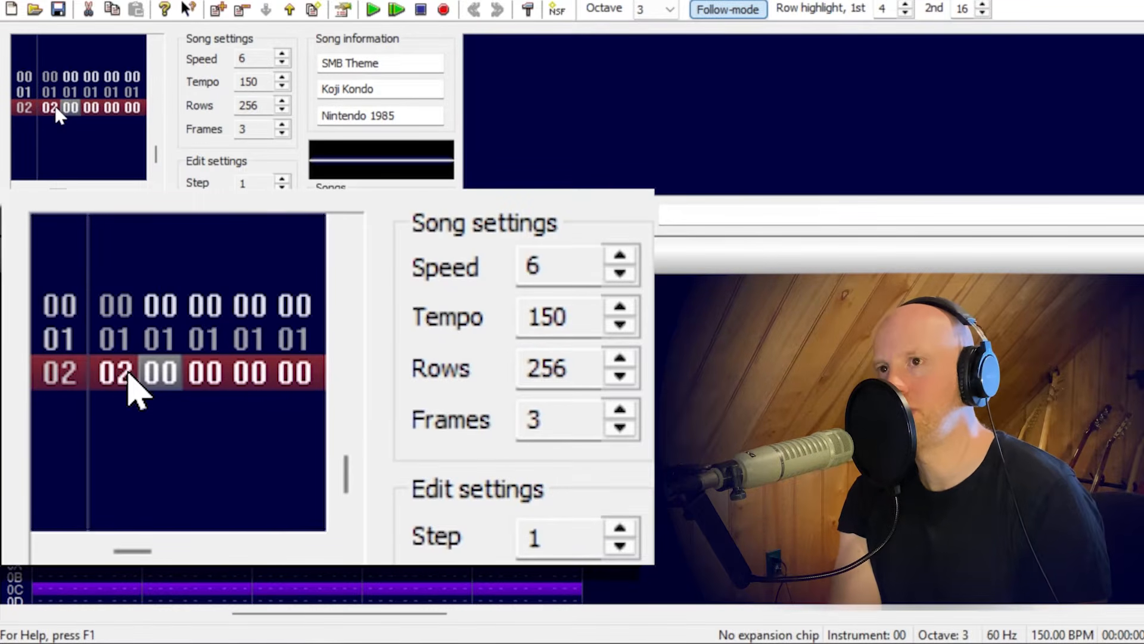
{"action": "type", "text": "02 02 02 02"}
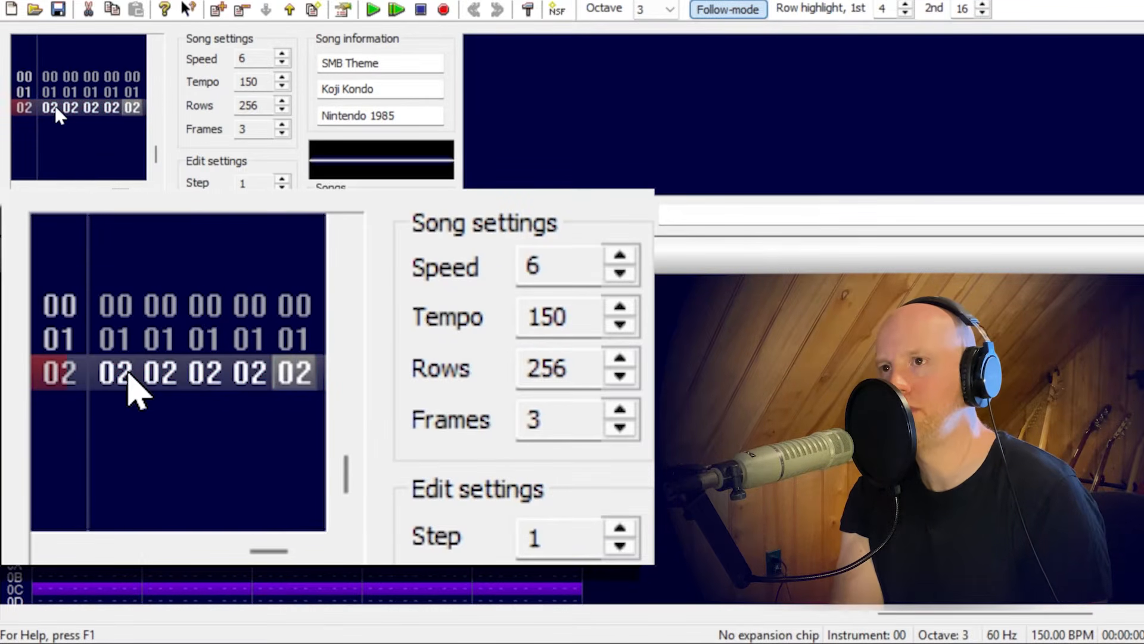
{"action": "key", "text": "Return"}
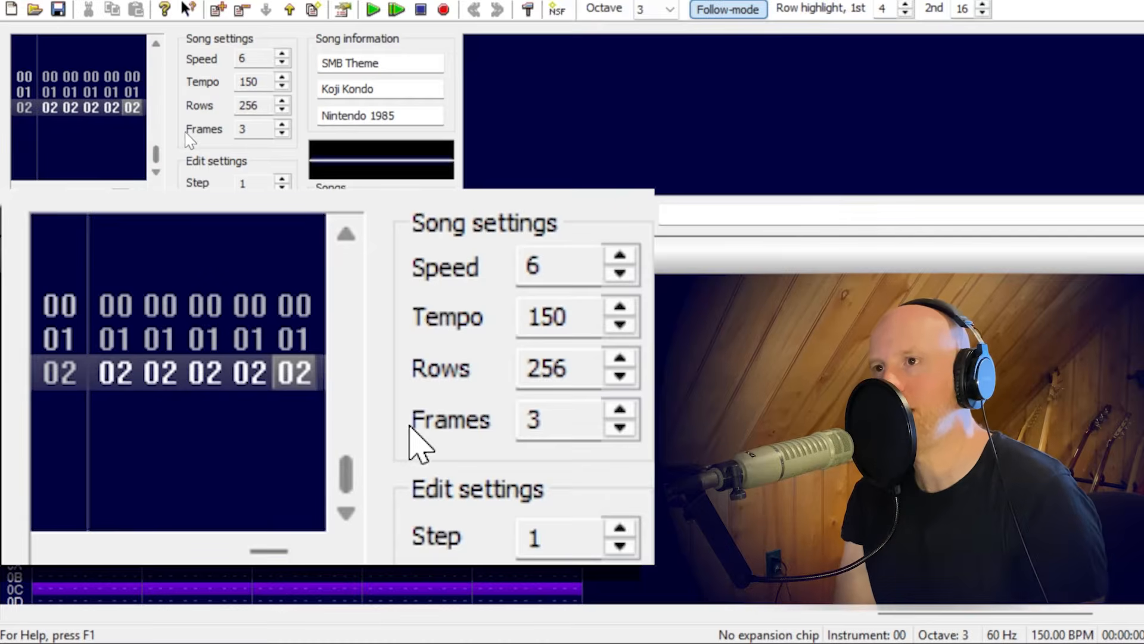
Increase the song's frame count to 4 and assign pattern 01 to all five channels of frame 03.
{"action": "left_click", "coordinate": [282, 122]}
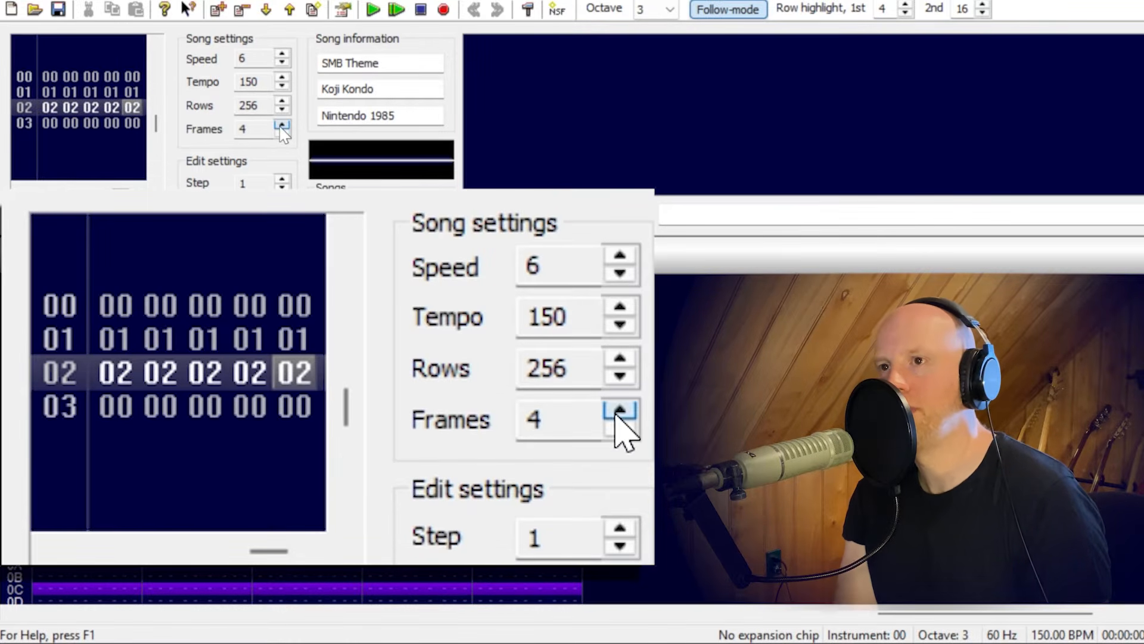
{"action": "left_click", "coordinate": [49, 123]}
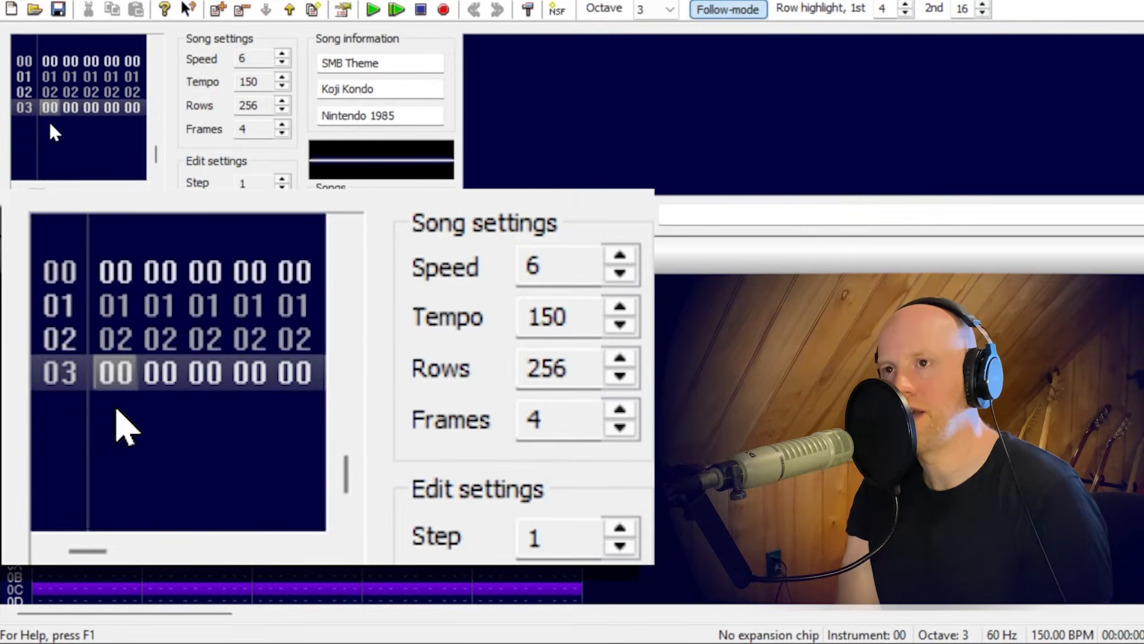
{"action": "left_click", "coordinate": [50, 110]}
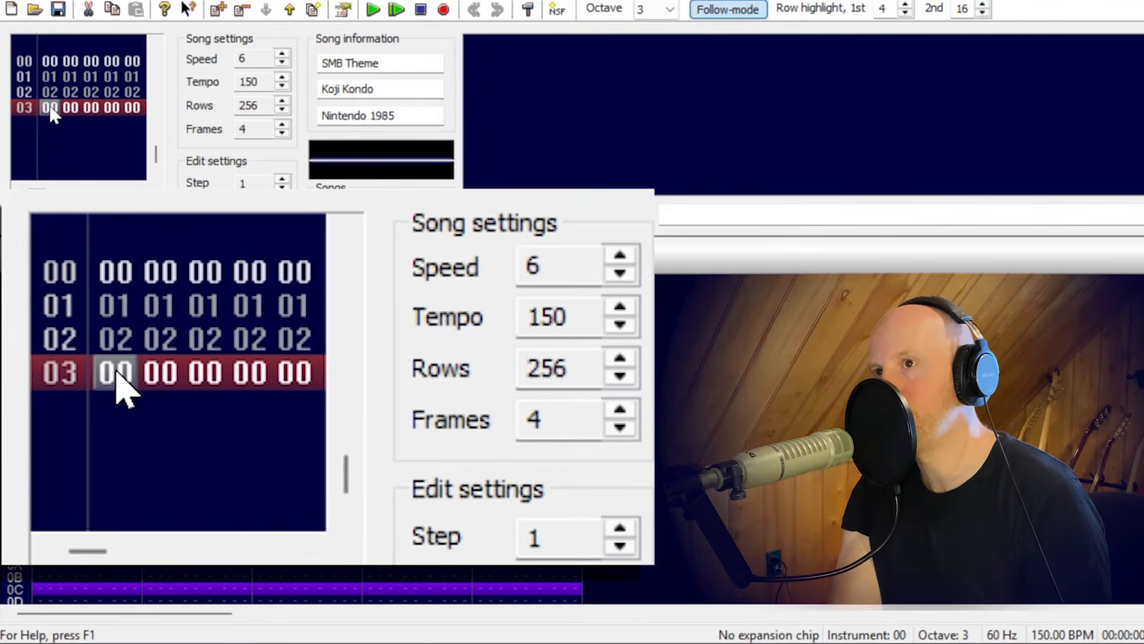
{"action": "type", "text": "11111"}
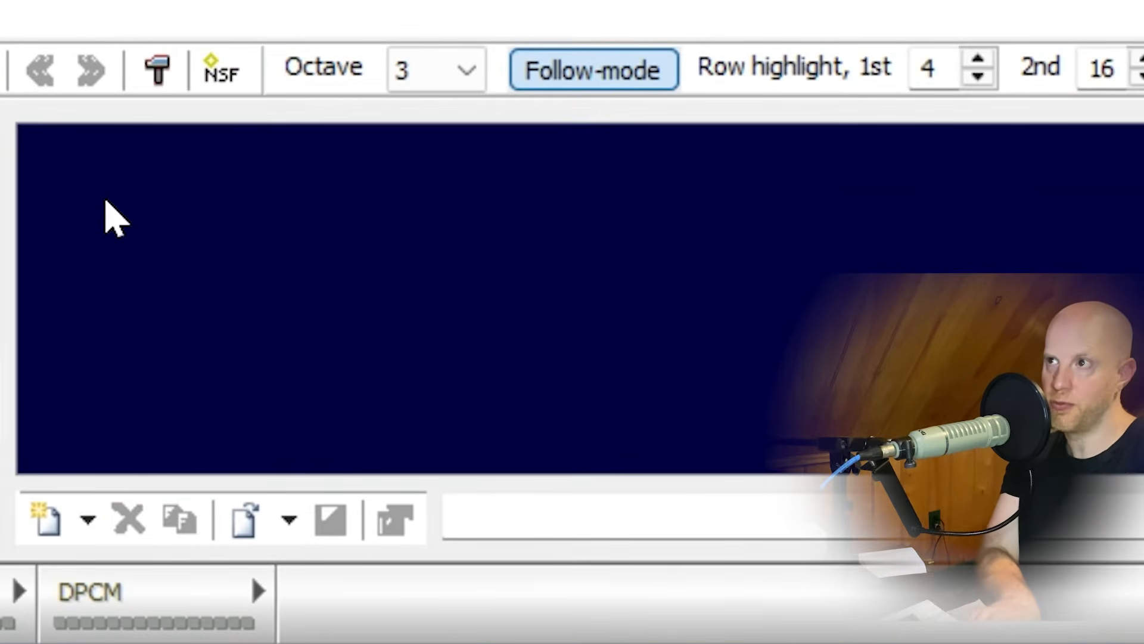
Add a new instrument to the empty instrument list.
{"action": "right_click", "coordinate": [474, 85]}
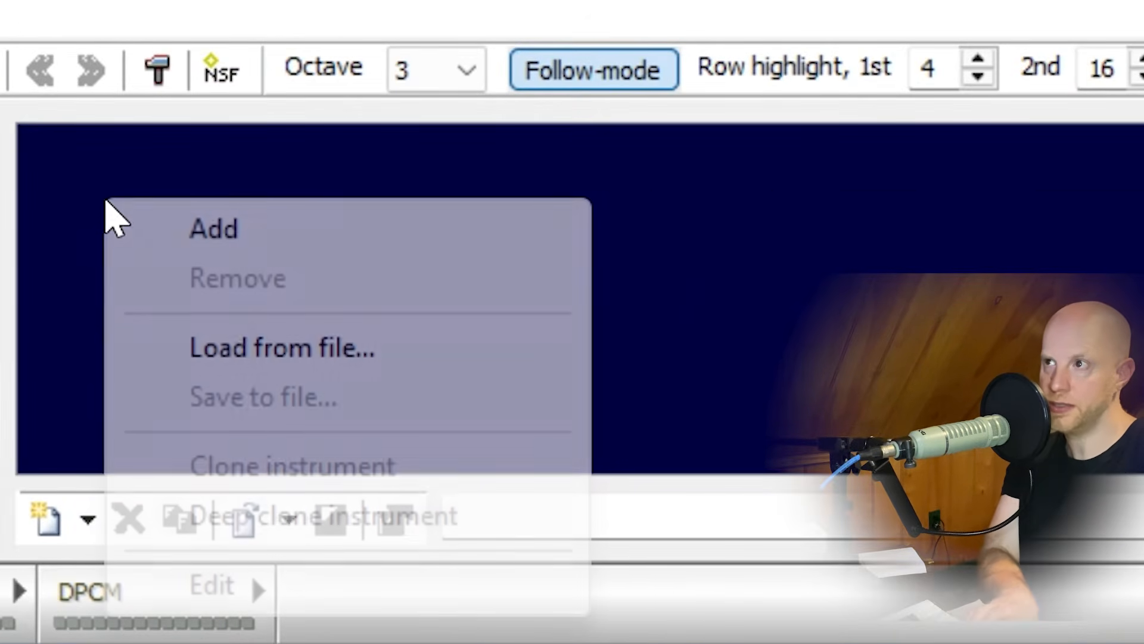
{"action": "left_click", "coordinate": [117, 226]}
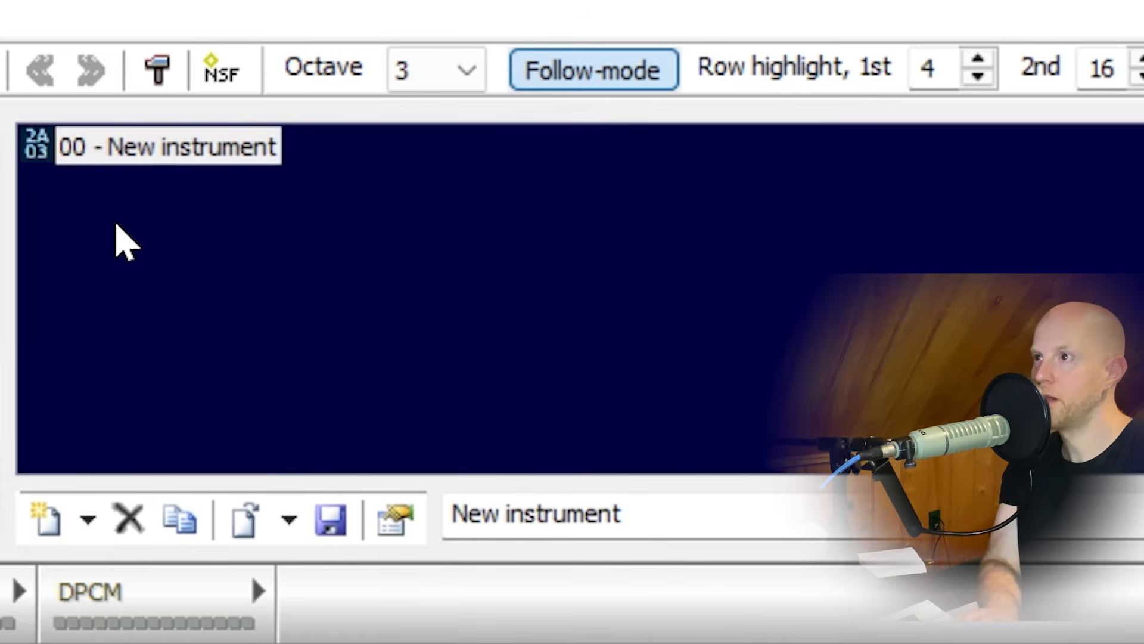
Add two more 2A03 instruments and remove both again, keeping only instrument 00.
{"action": "left_click", "coordinate": [47, 524]}
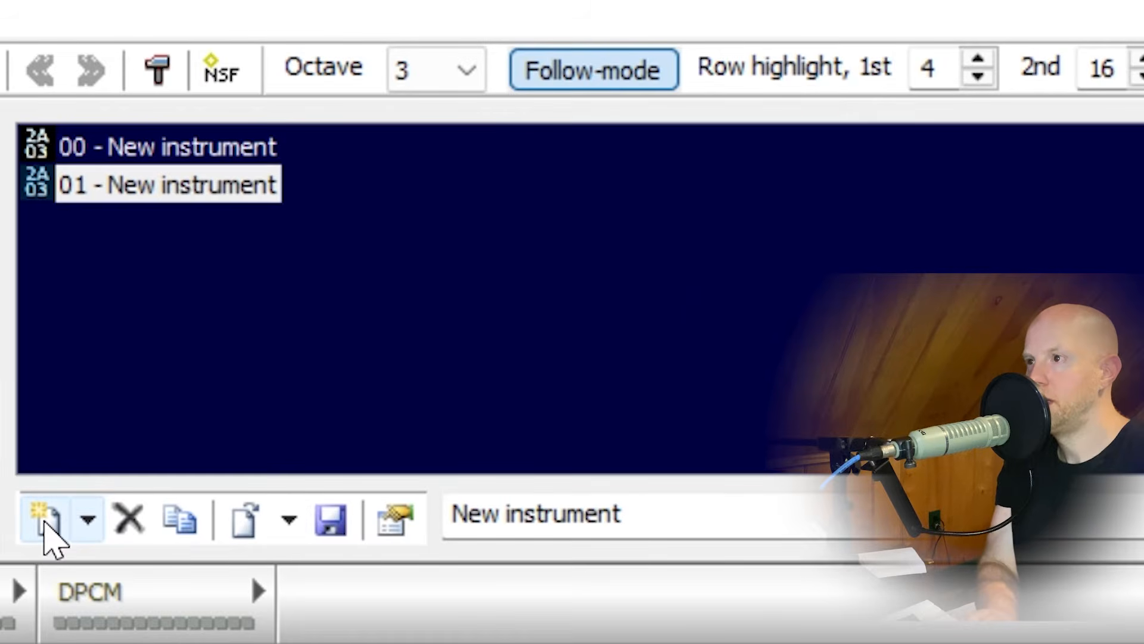
{"action": "left_click", "coordinate": [89, 518]}
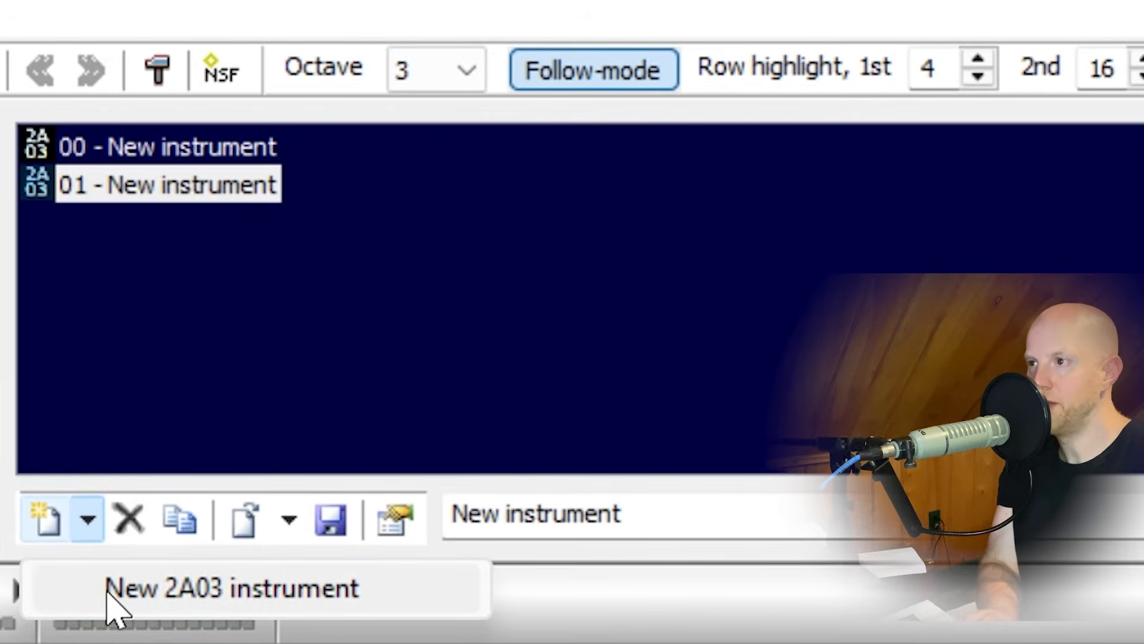
{"action": "left_click", "coordinate": [76, 589]}
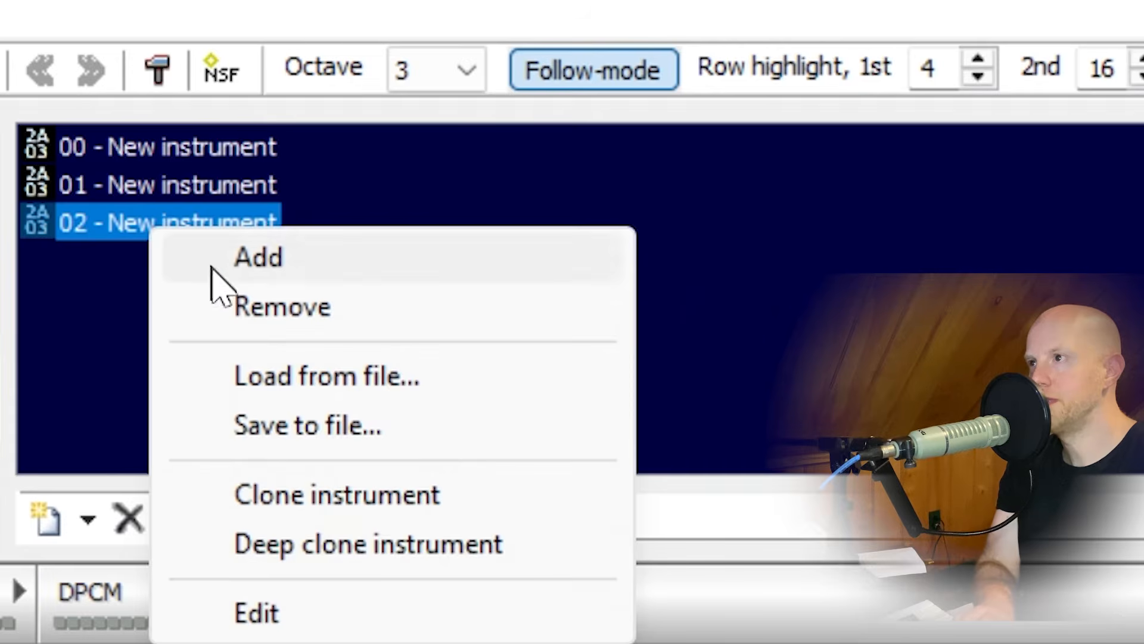
{"action": "left_click", "coordinate": [245, 316]}
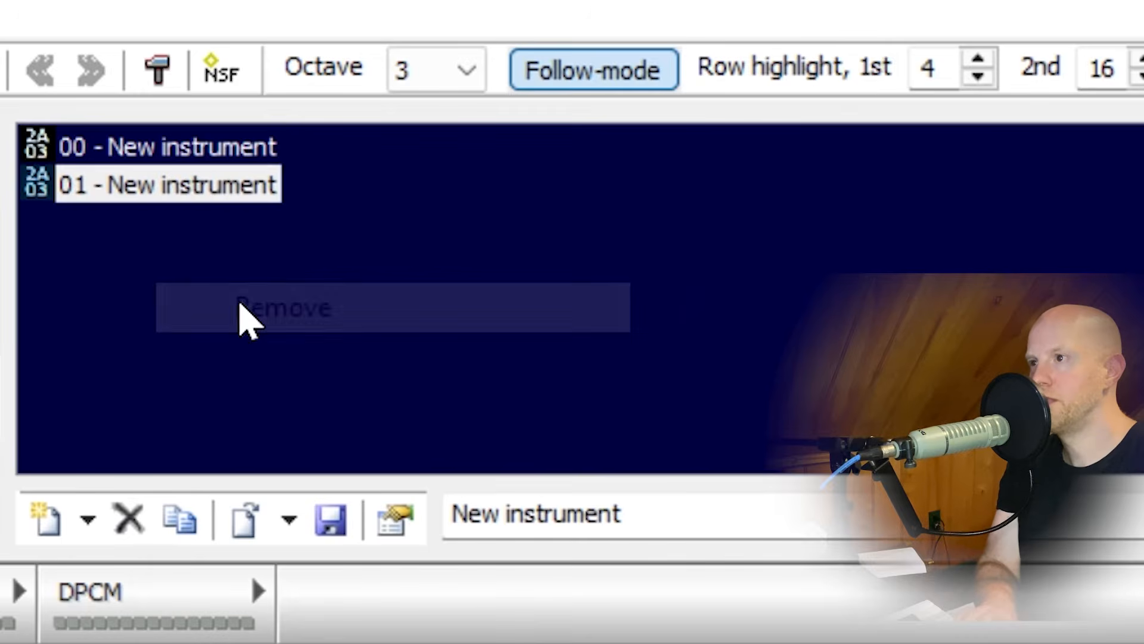
{"action": "left_click", "coordinate": [126, 527]}
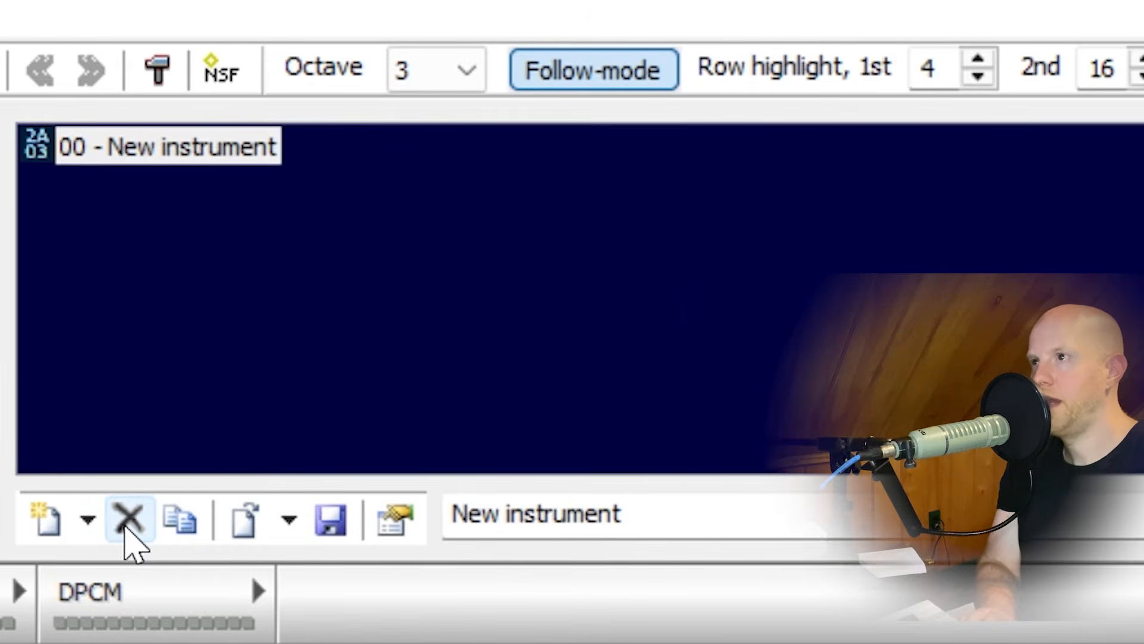
Rename instrument 00 to "Test" and open it in the instrument editor.
{"action": "left_click_drag", "start_coordinate": [650, 513], "coordinate": [449, 513]}
{"action": "type", "text": "Test"}
{"action": "left_click", "coordinate": [153, 300]}
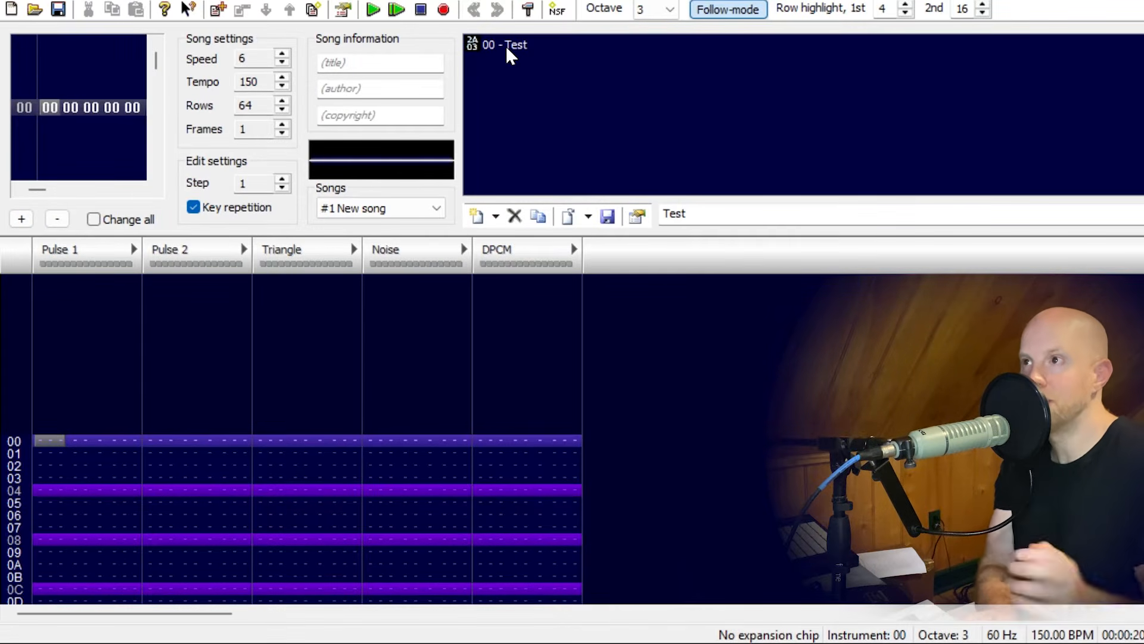
{"action": "left_click", "coordinate": [506, 45]}
{"action": "double_click", "coordinate": [506, 48]}
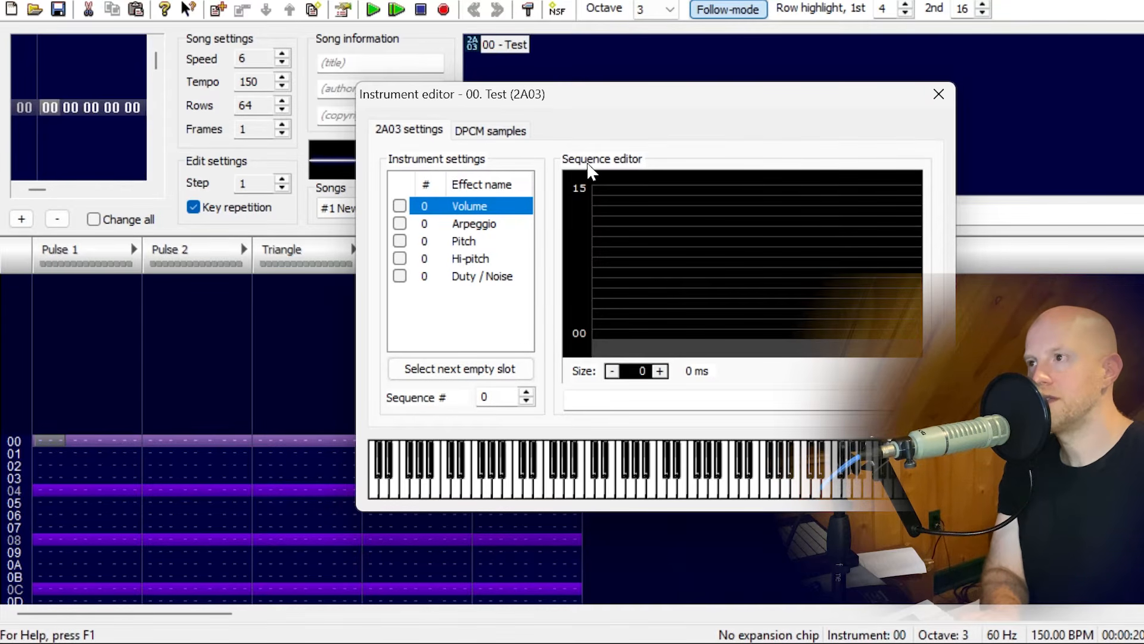
Play a test note and examine the sequence editor for each effect from Arpeggio to Duty / Noise.
{"action": "left_click", "coordinate": [591, 486]}
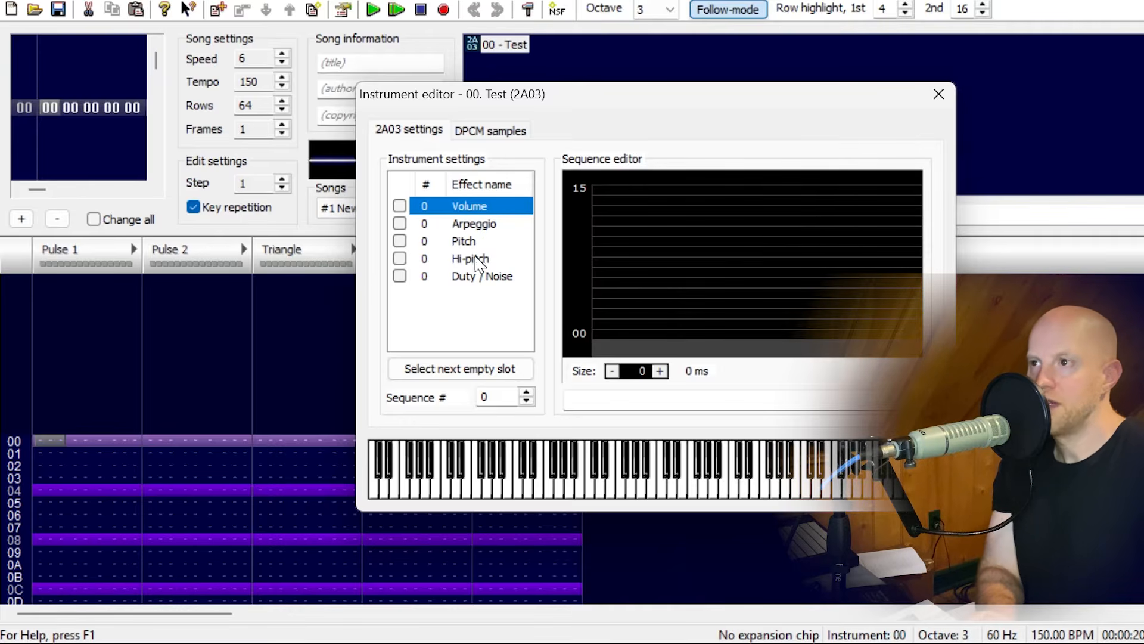
{"action": "left_click", "coordinate": [477, 221]}
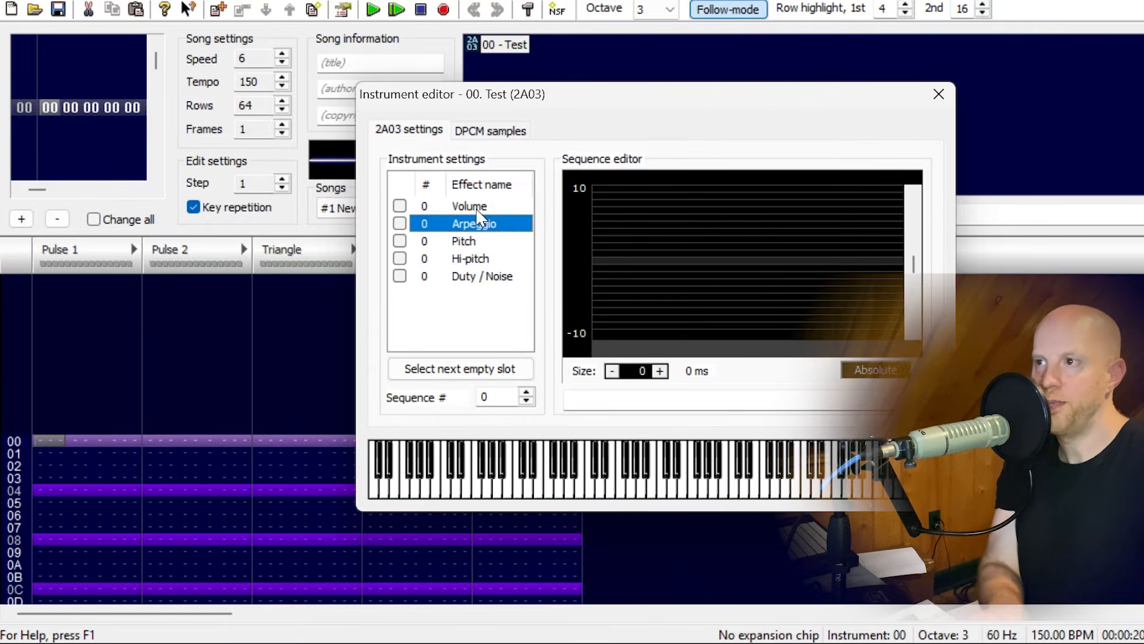
{"action": "key", "text": "Down"}
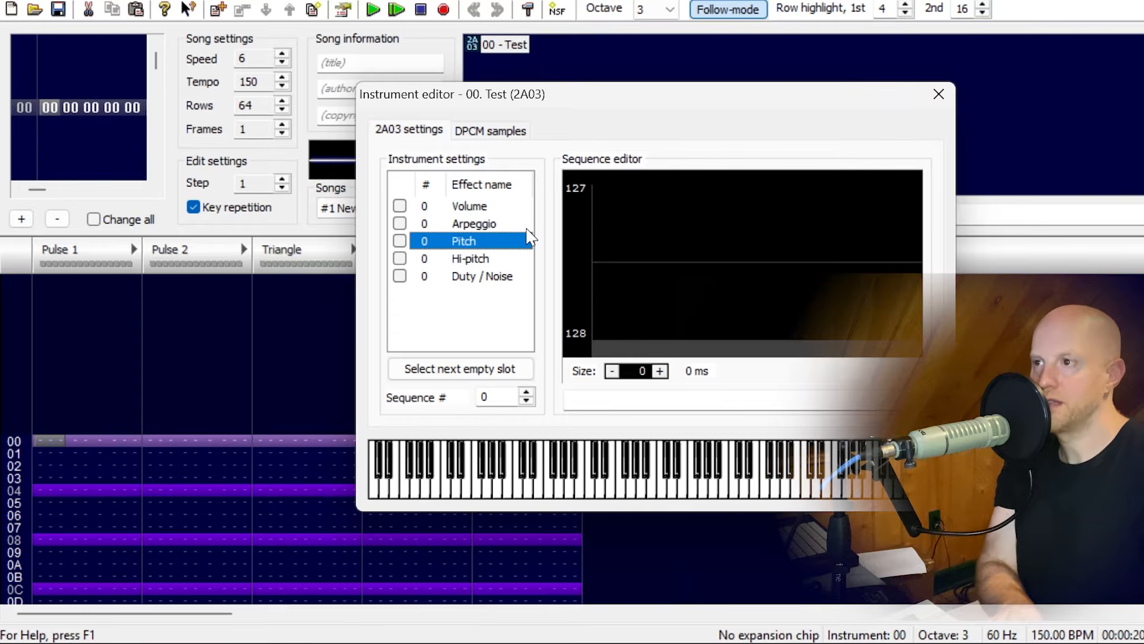
{"action": "key", "text": "Down"}
{"action": "key", "text": "Down"}
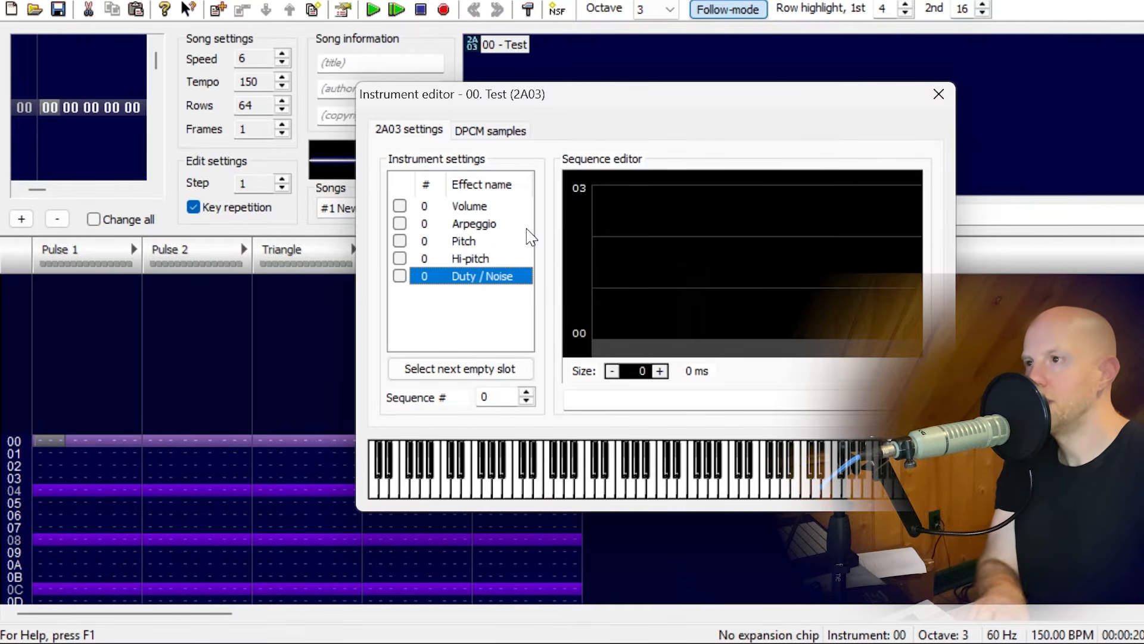
{"action": "key", "text": "Up"}
{"action": "key", "text": "Up"}
{"action": "key", "text": "Up"}
{"action": "key", "text": "Up"}
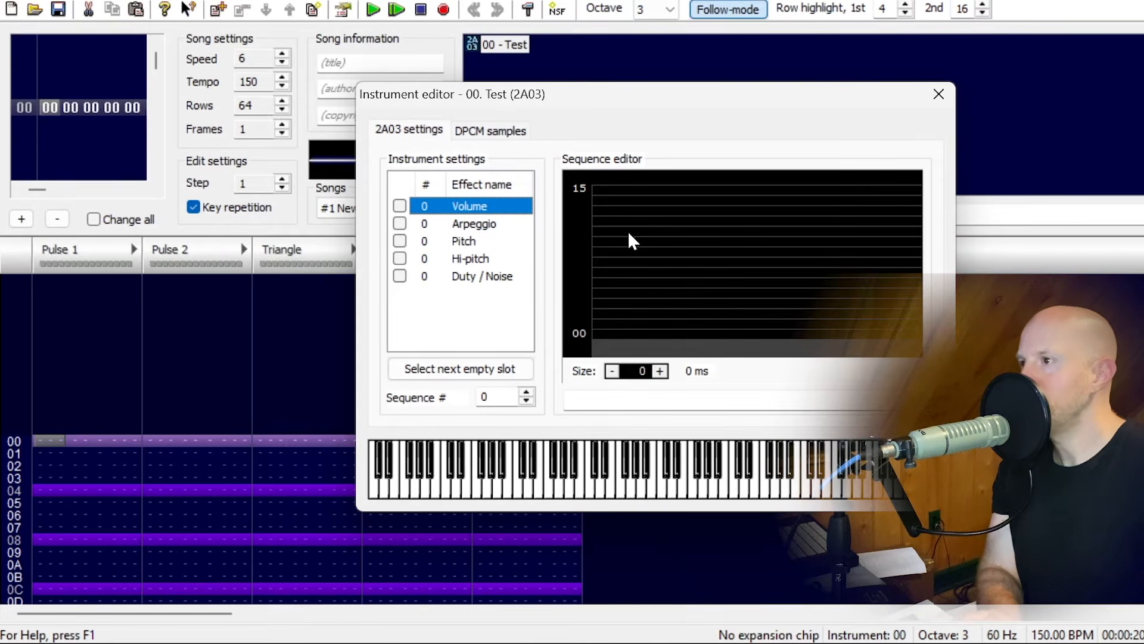
Enlarge the instrument's volume sequence to size 5 and reduce it to size 1.
{"action": "left_click", "coordinate": [627, 231]}
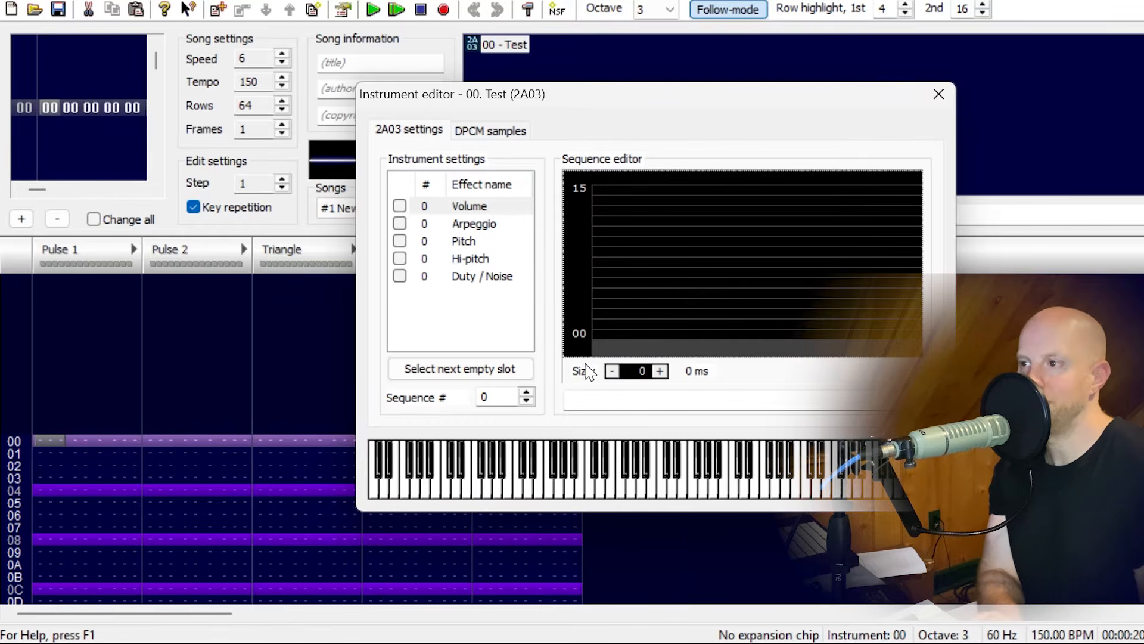
{"action": "left_click", "coordinate": [661, 372]}
{"action": "left_click", "coordinate": [662, 372]}
{"action": "left_click", "coordinate": [662, 372]}
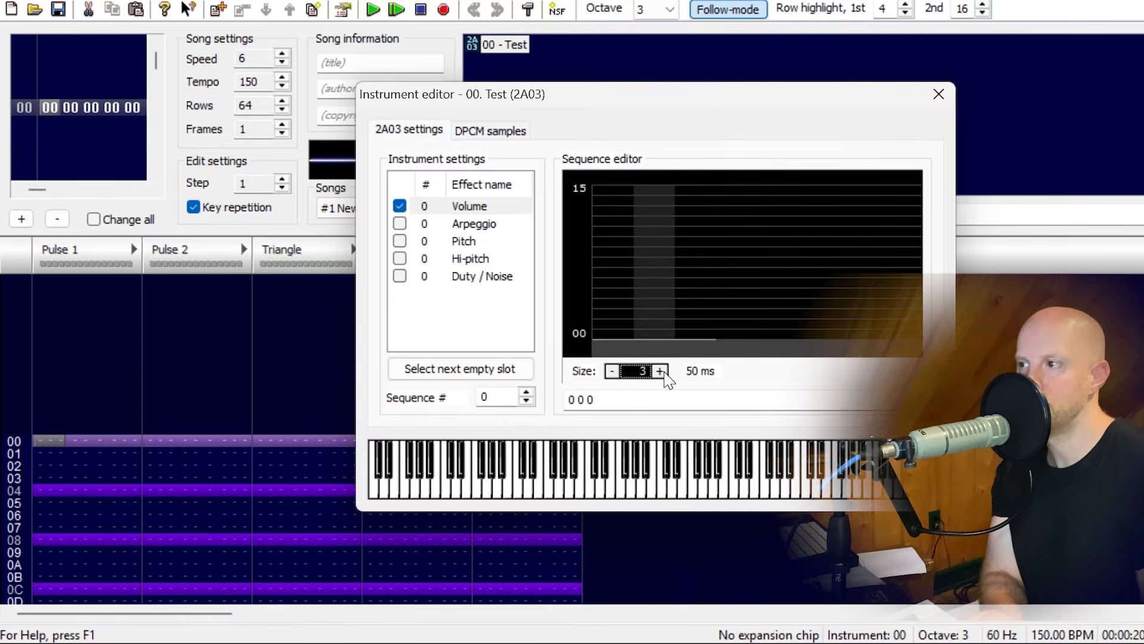
{"action": "left_click", "coordinate": [661, 372]}
{"action": "left_click", "coordinate": [662, 372]}
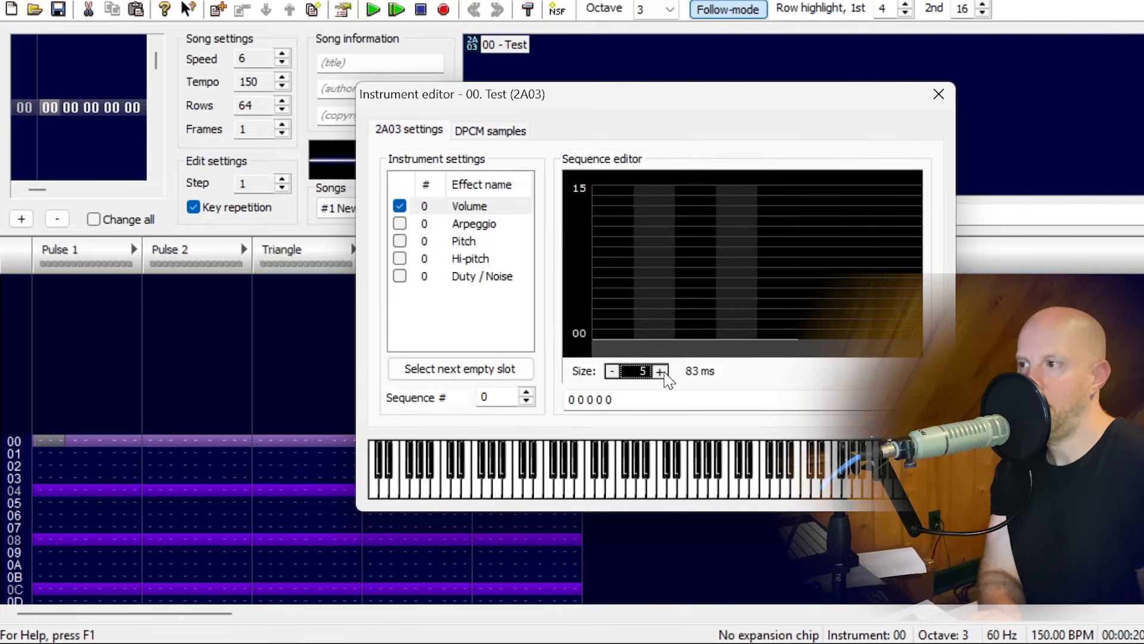
{"action": "left_click", "coordinate": [613, 373]}
{"action": "left_click", "coordinate": [614, 373]}
{"action": "left_click", "coordinate": [614, 373]}
{"action": "left_click", "coordinate": [614, 373]}
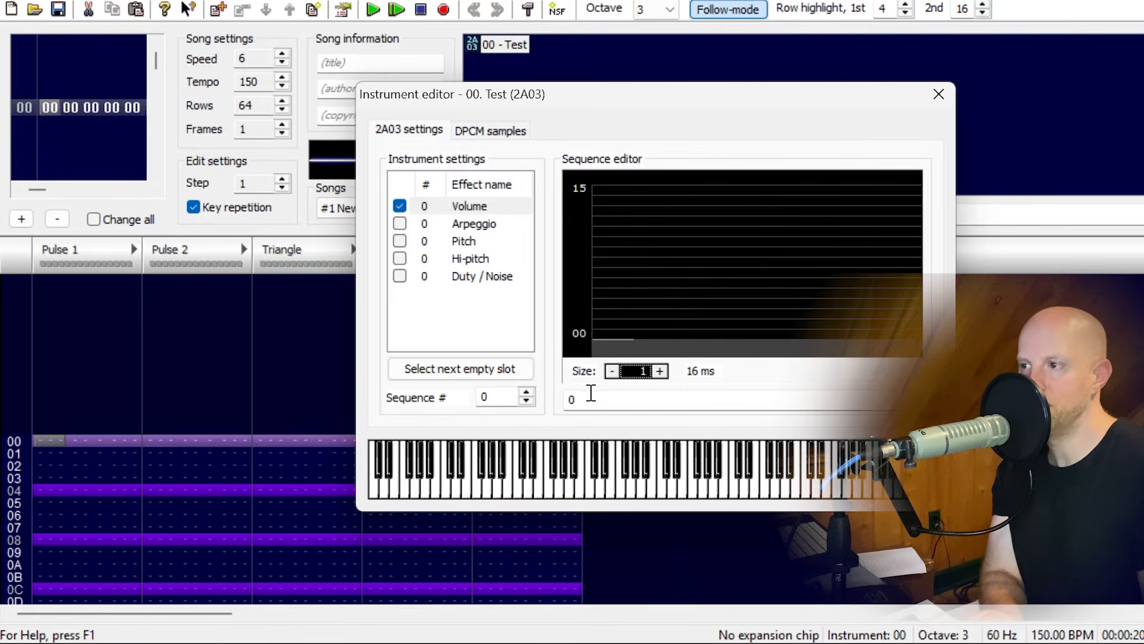
Draw the single volume step at 12 and clear its value back to 0.
{"action": "mouse_move", "coordinate": [603, 325]}
{"action": "left_mouse_down"}
{"action": "mouse_move", "coordinate": [603, 198]}
{"action": "mouse_move", "coordinate": [616, 324]}
{"action": "mouse_move", "coordinate": [620, 217]}
{"action": "left_mouse_up"}
{"action": "left_click_drag", "start_coordinate": [592, 397], "coordinate": [538, 399]}
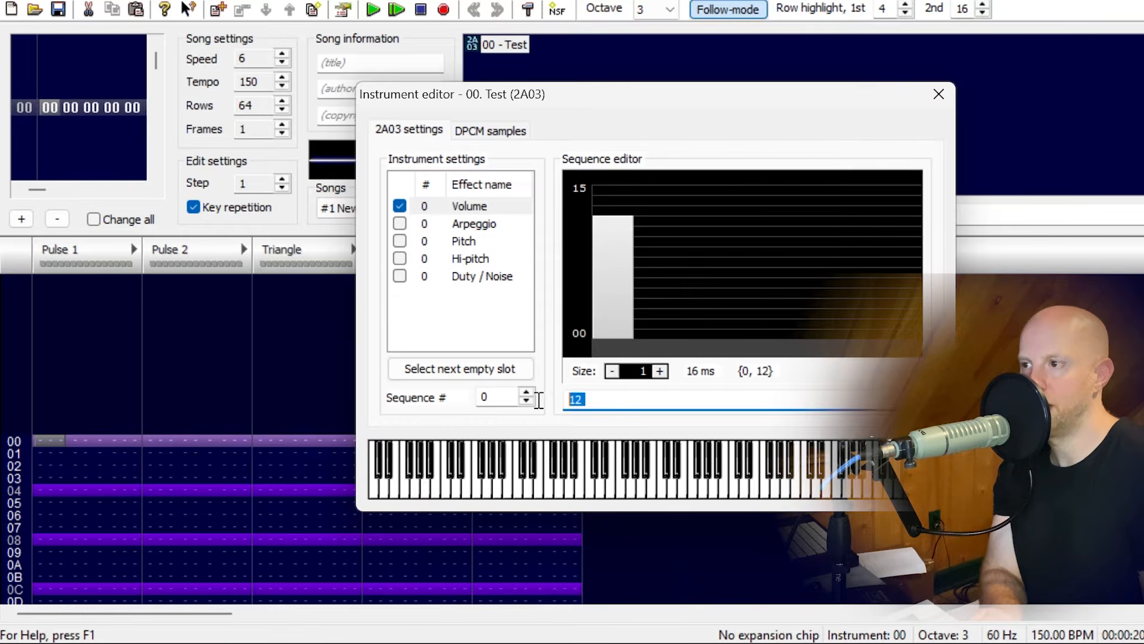
{"action": "key", "text": "BackSpace"}
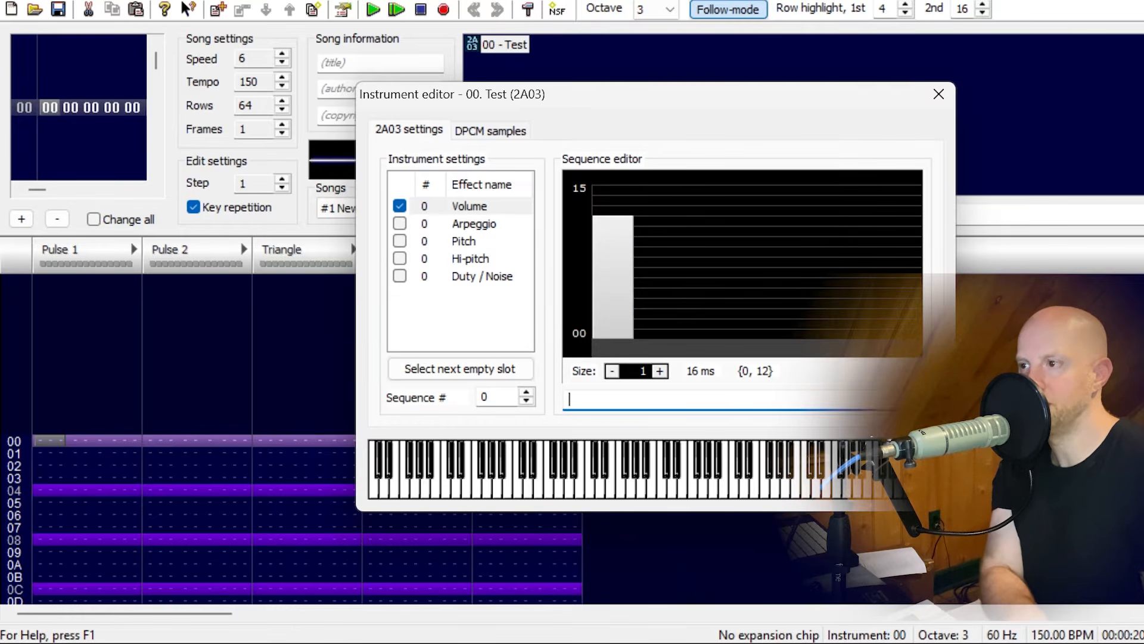
{"action": "key", "text": "Return"}
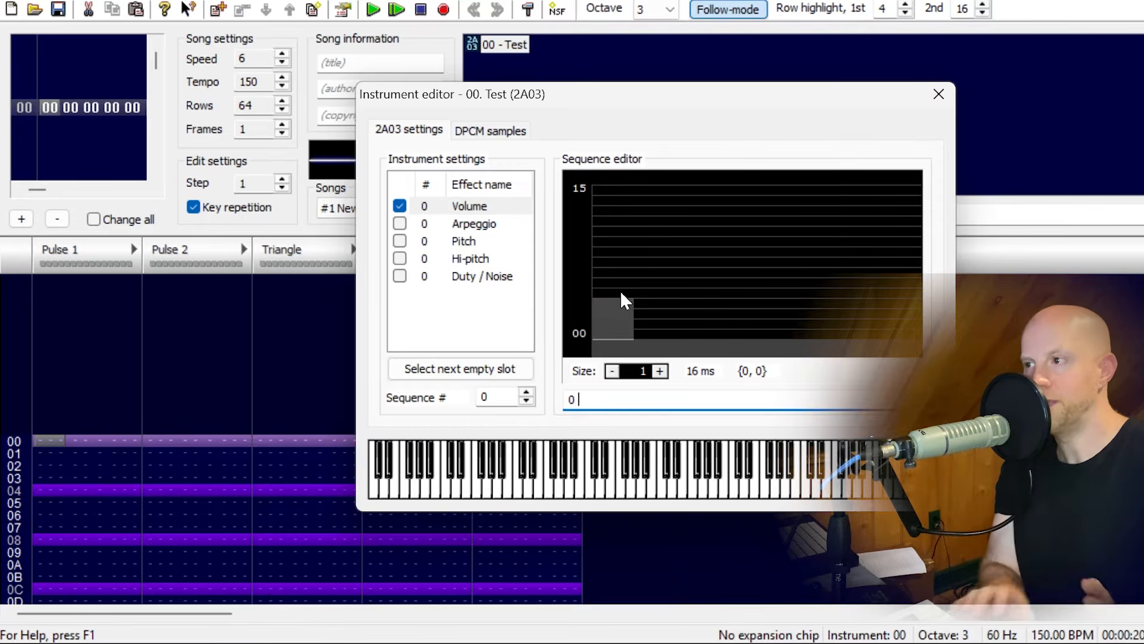
Extend the volume sequence to 6 steps and draw a falling envelope with values 15 10 7 5 2 1.
{"action": "left_click", "coordinate": [660, 371]}
{"action": "left_click", "coordinate": [660, 370]}
{"action": "left_click", "coordinate": [659, 370]}
{"action": "left_click", "coordinate": [660, 371]}
{"action": "left_click", "coordinate": [660, 371]}
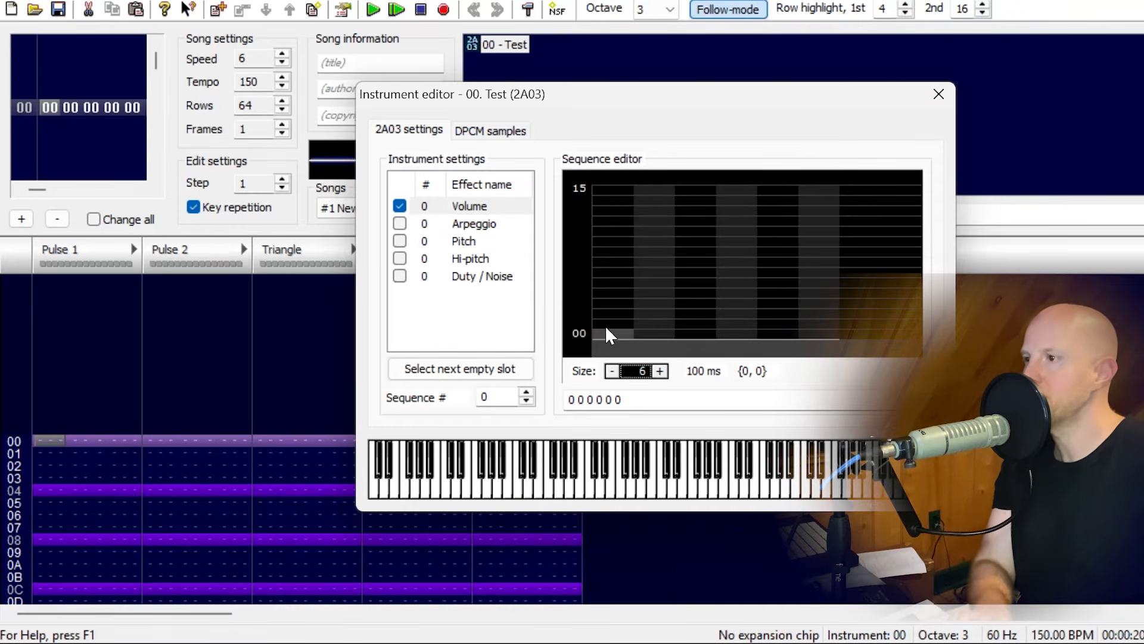
{"action": "mouse_move", "coordinate": [606, 327]}
{"action": "left_mouse_down"}
{"action": "mouse_move", "coordinate": [601, 184]}
{"action": "mouse_move", "coordinate": [649, 239]}
{"action": "mouse_move", "coordinate": [736, 268]}
{"action": "mouse_move", "coordinate": [778, 316]}
{"action": "mouse_move", "coordinate": [818, 333]}
{"action": "left_mouse_up"}
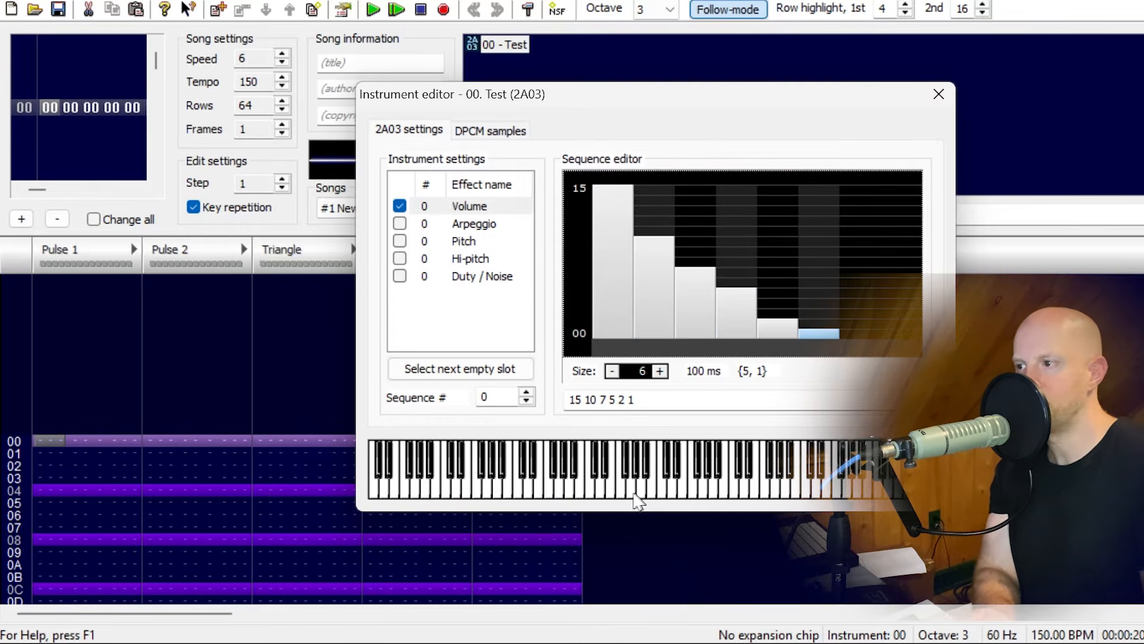
Play several low and high test notes to hear the falling volume envelope.
{"action": "left_click", "coordinate": [592, 479]}
{"action": "left_click", "coordinate": [594, 486]}
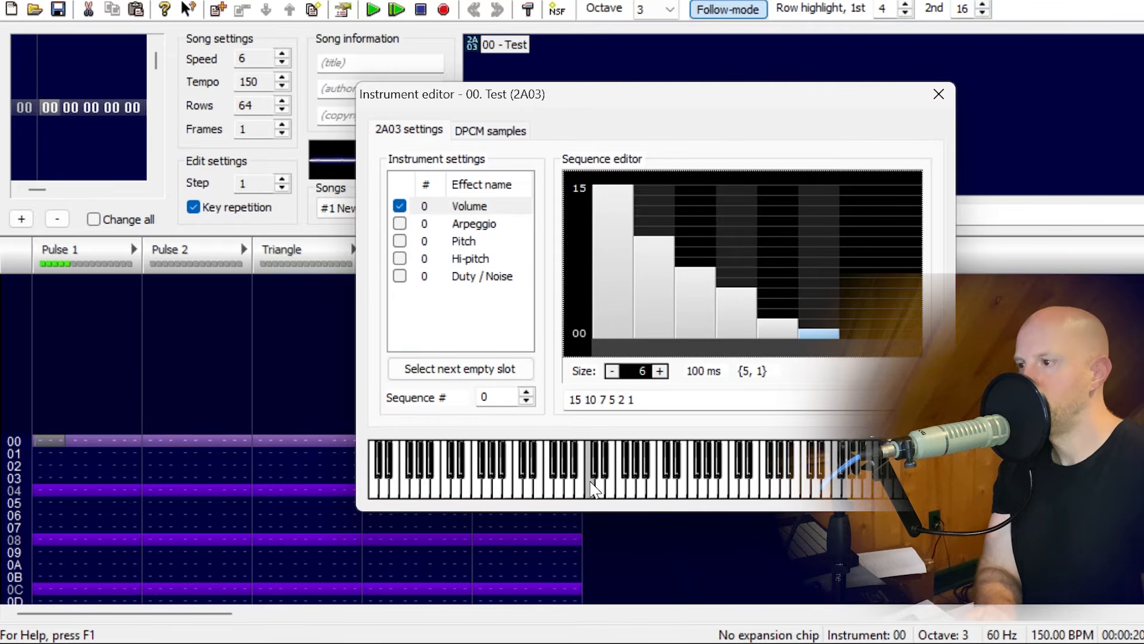
{"action": "left_click", "coordinate": [661, 491]}
{"action": "left_click", "coordinate": [662, 494]}
{"action": "left_click", "coordinate": [661, 495]}
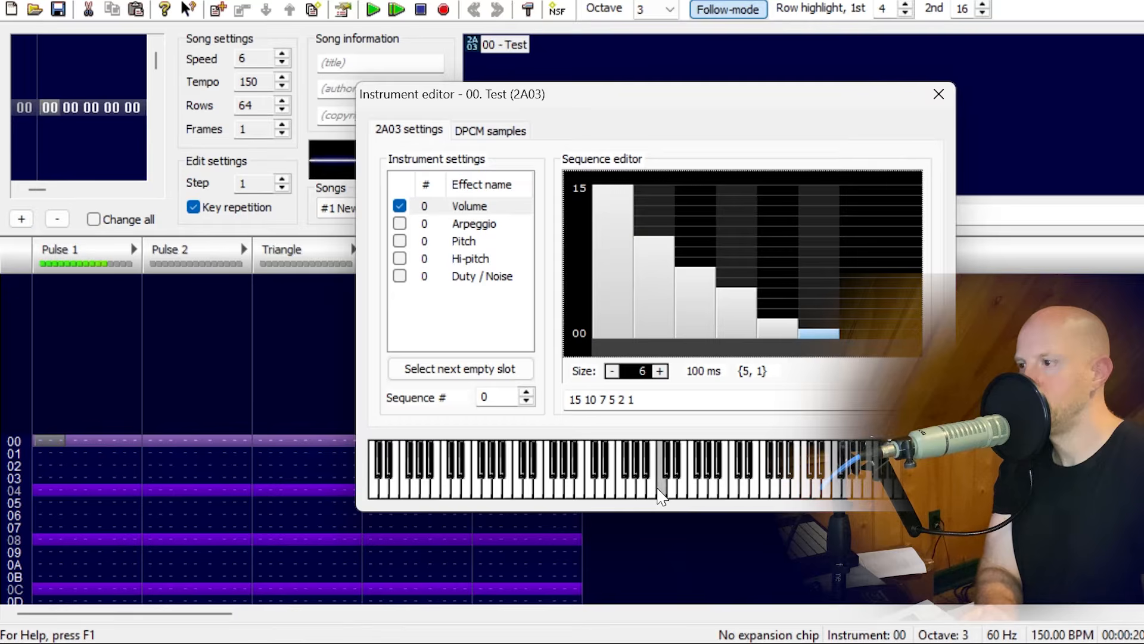
{"action": "left_click", "coordinate": [593, 495]}
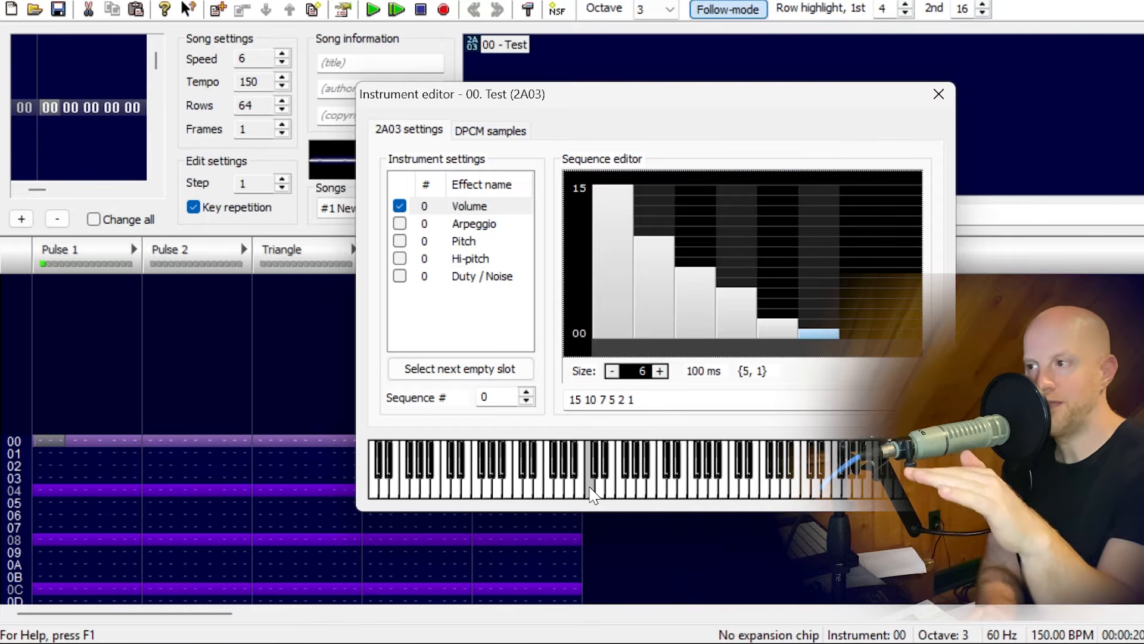
Extend the volume sequence to 7 steps ending in 0 and audition notes with the volume effect on and off.
{"action": "left_click", "coordinate": [659, 370]}
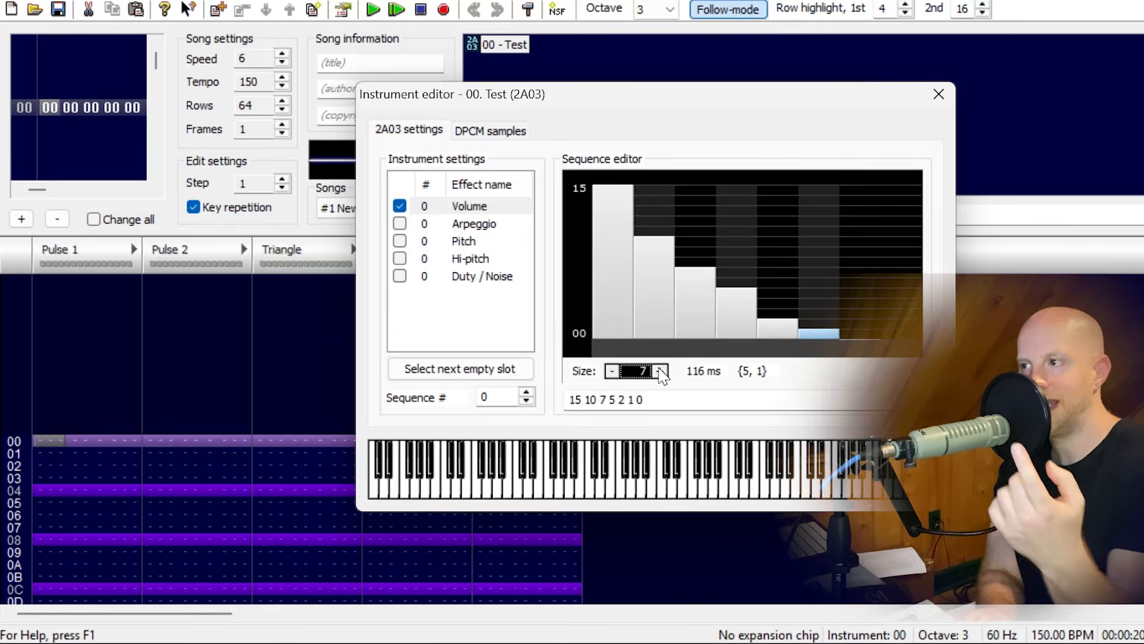
{"action": "left_click", "coordinate": [596, 492]}
{"action": "left_click", "coordinate": [661, 492]}
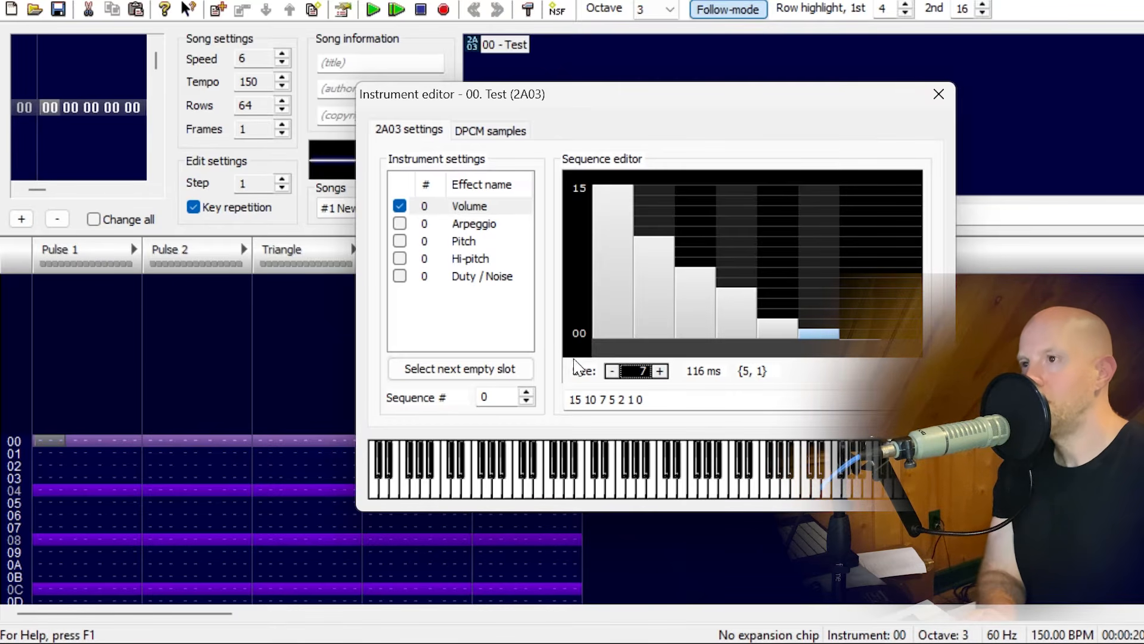
{"action": "left_click", "coordinate": [400, 206]}
{"action": "left_click", "coordinate": [593, 487]}
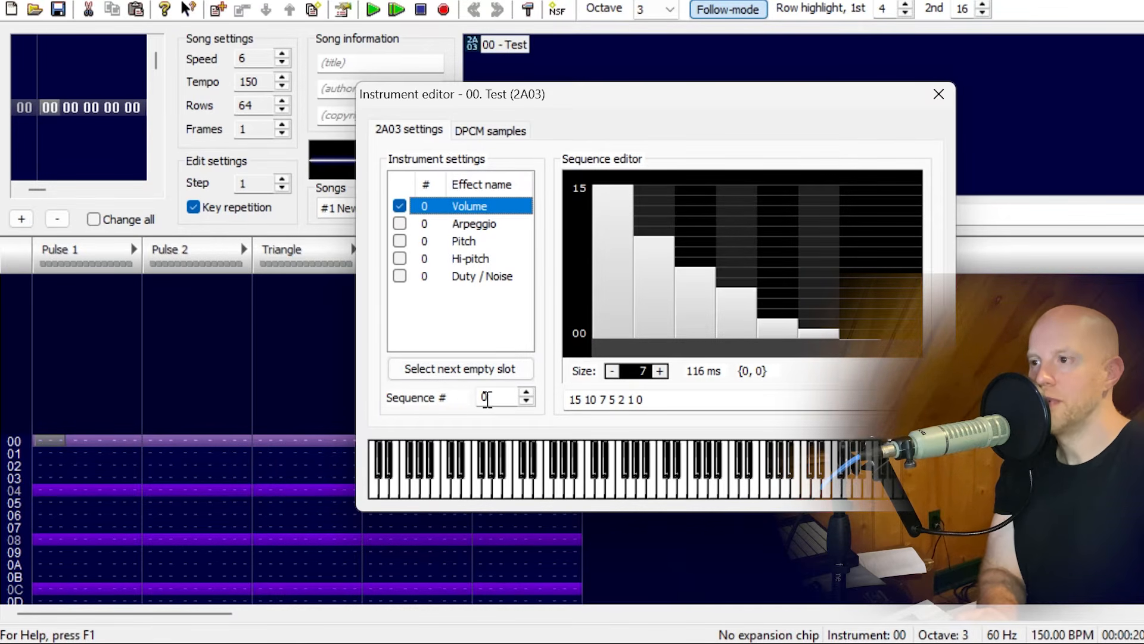
Switch Volume to sequence 1, set its size to 37, draw a hill-shaped envelope peaking at 13, and play a test note.
{"action": "left_click", "coordinate": [526, 393]}
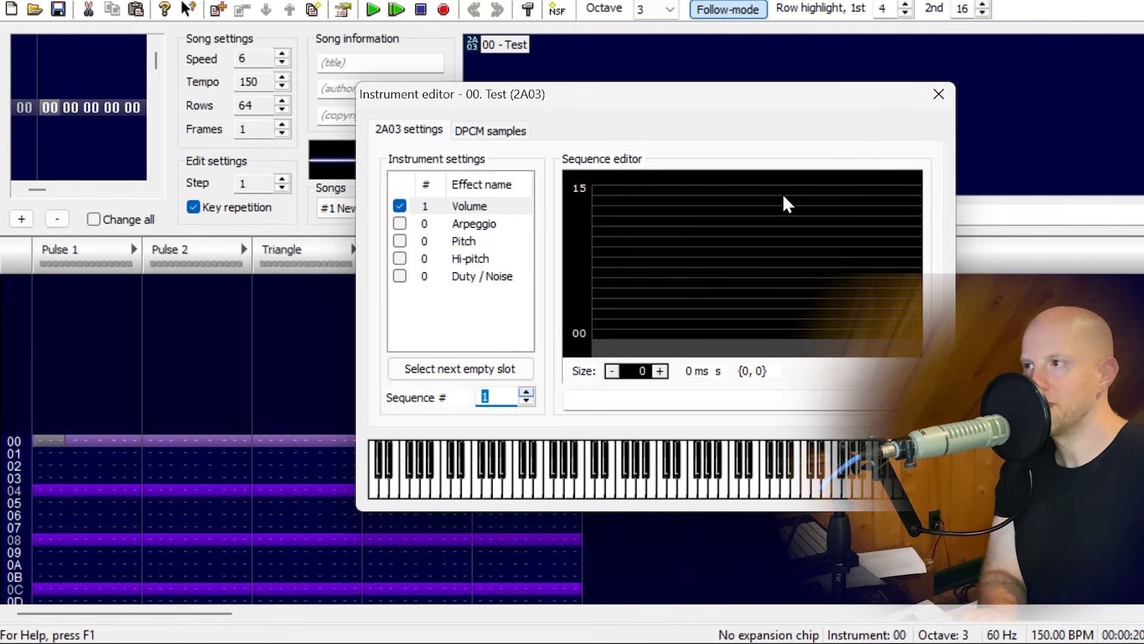
{"action": "left_click", "coordinate": [637, 371]}
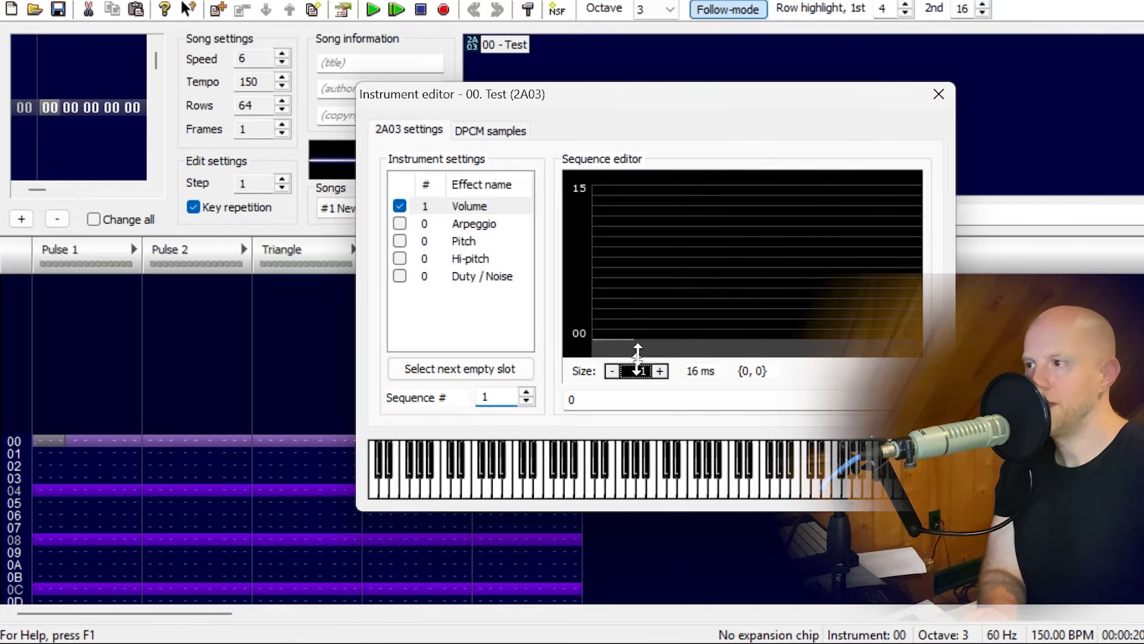
{"action": "type", "text": "22"}
{"action": "key", "text": "BackSpace"}
{"action": "key", "text": "BackSpace"}
{"action": "type", "text": "37"}
{"action": "mouse_move", "coordinate": [593, 322]}
{"action": "left_mouse_down"}
{"action": "mouse_move", "coordinate": [799, 229]}
{"action": "mouse_move", "coordinate": [867, 329]}
{"action": "left_mouse_up"}
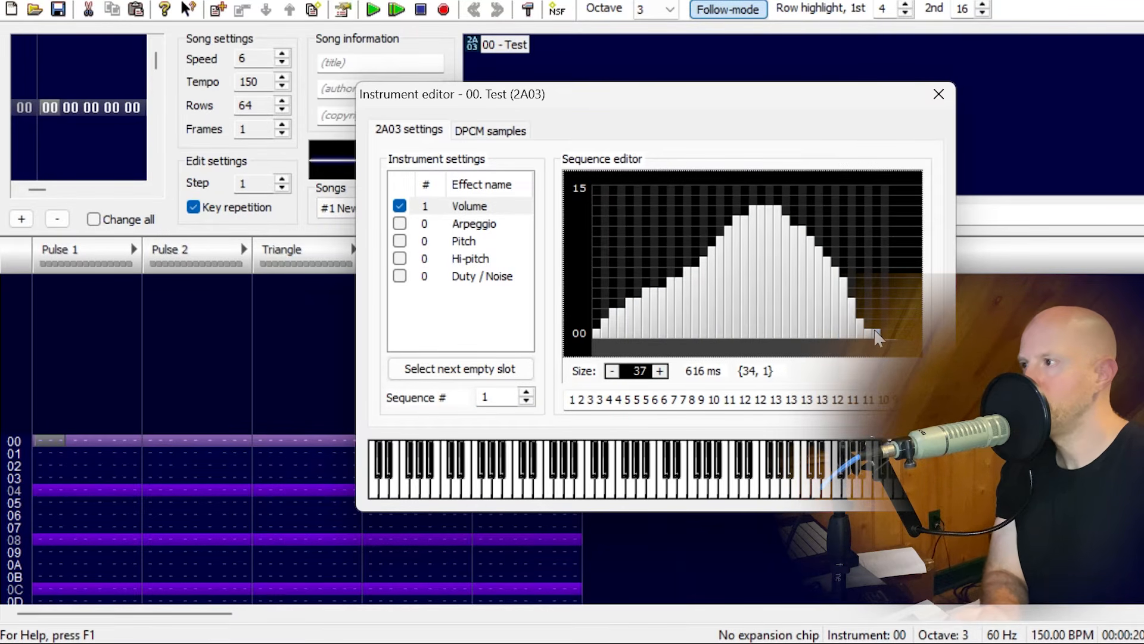
{"action": "left_click", "coordinate": [661, 486]}
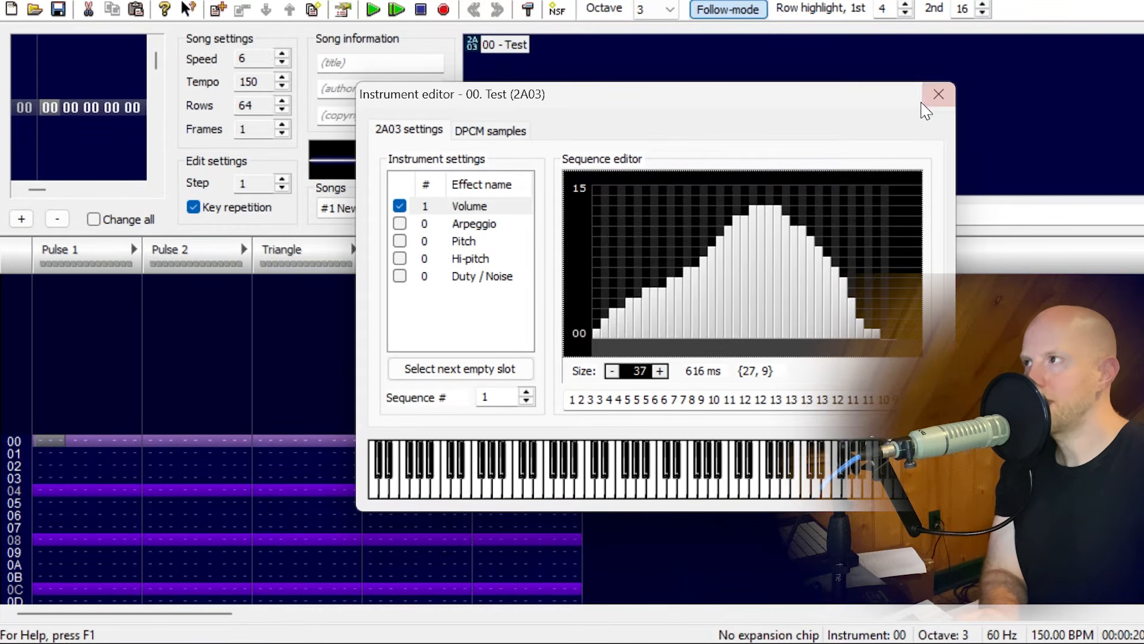
Add a second instrument and enable its Volume effect using the existing sequence 0.
{"action": "left_click_drag", "start_coordinate": [881, 103], "coordinate": [1055, 320]}
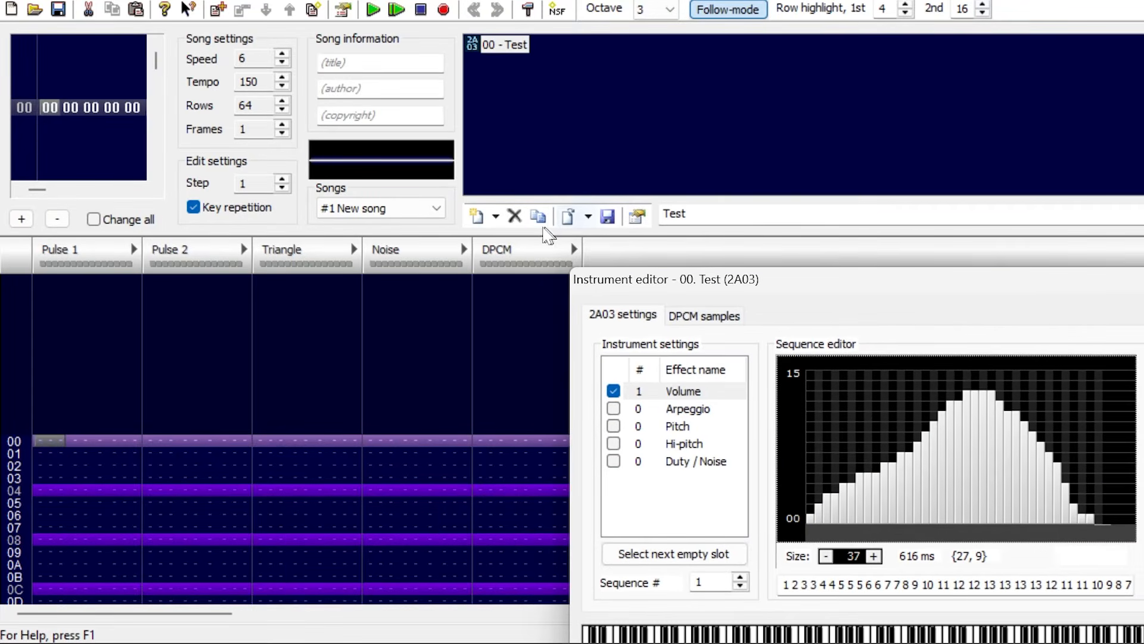
{"action": "left_click", "coordinate": [476, 216]}
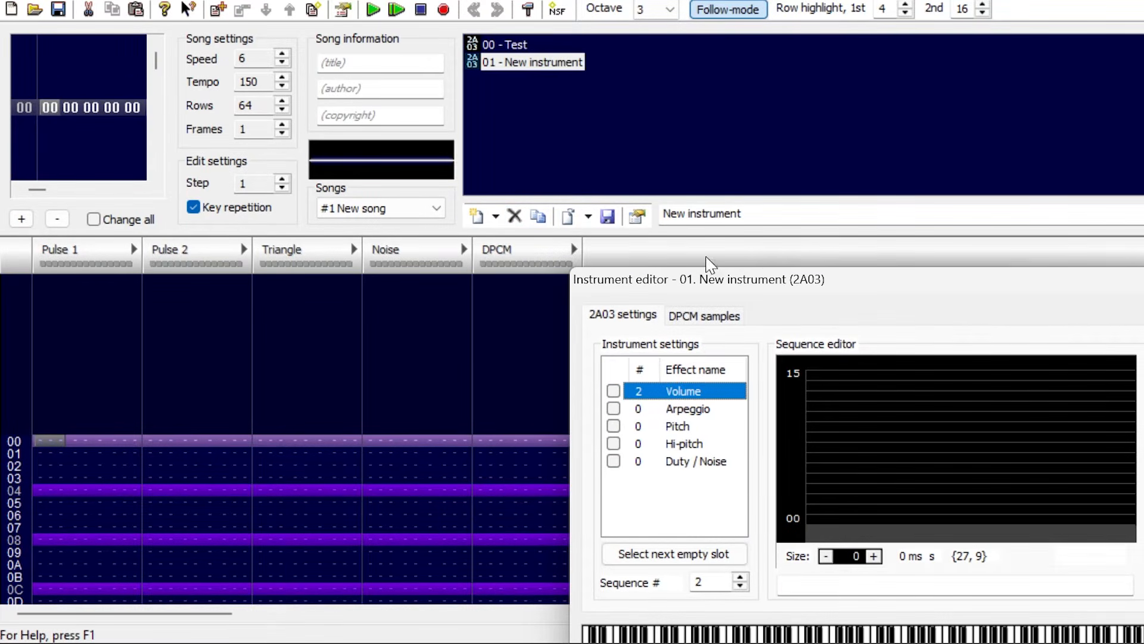
{"action": "left_click", "coordinate": [788, 215]}
{"action": "left_click_drag", "start_coordinate": [827, 280], "coordinate": [862, 110]}
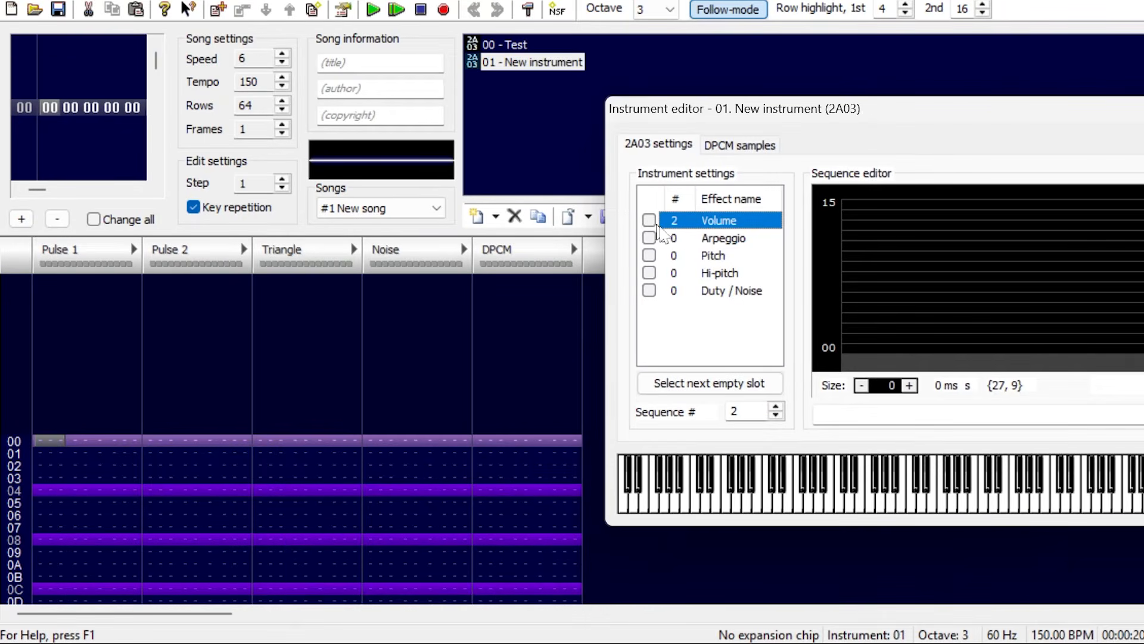
{"action": "left_click", "coordinate": [776, 416]}
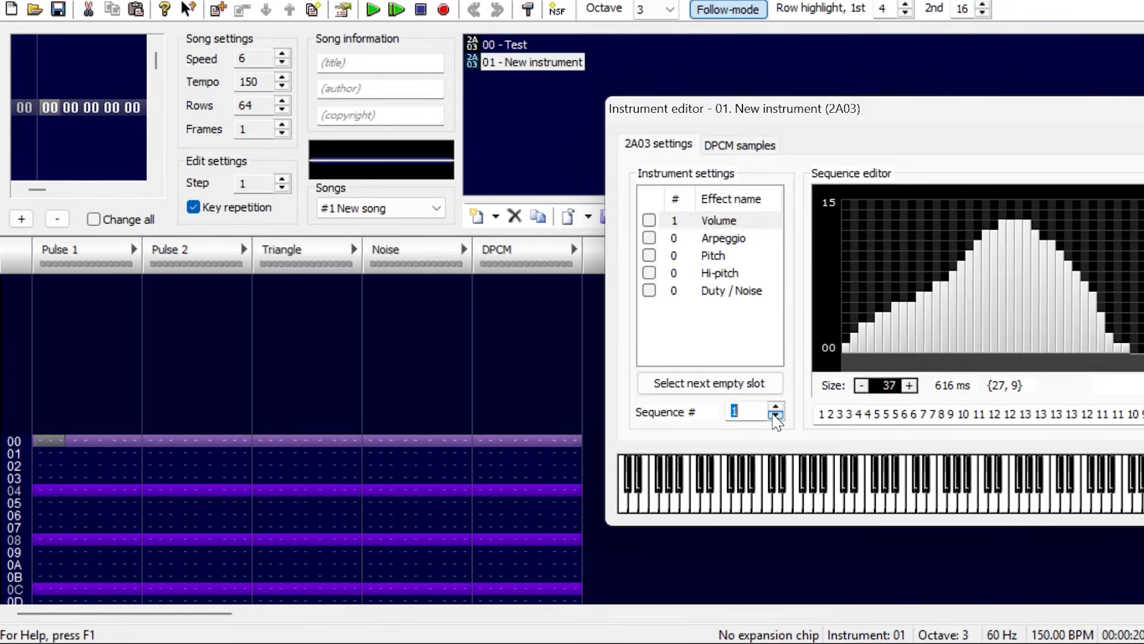
{"action": "left_click", "coordinate": [775, 416]}
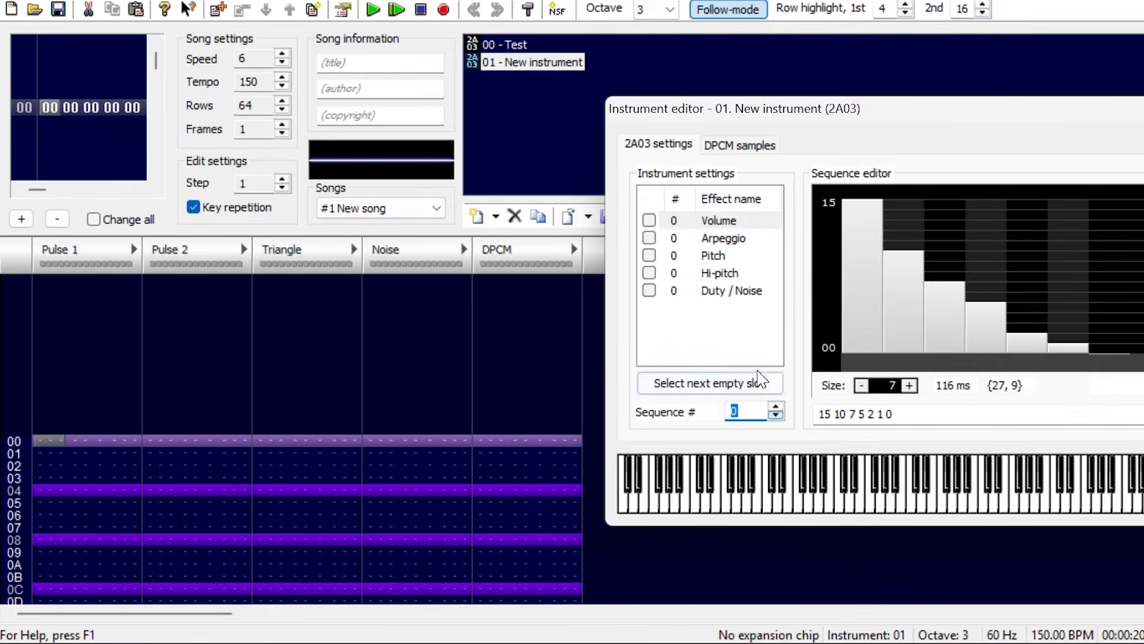
{"action": "left_click", "coordinate": [649, 221]}
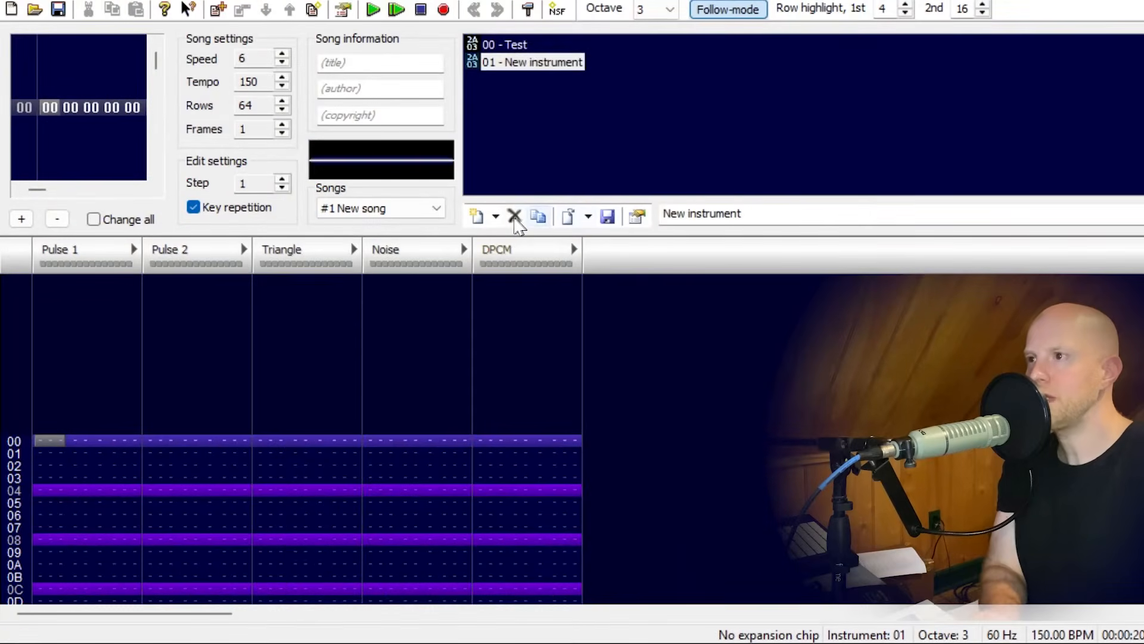
Delete the second instrument and reopen the Test instrument for editing.
{"action": "left_click", "coordinate": [514, 215]}
{"action": "double_click", "coordinate": [514, 48]}
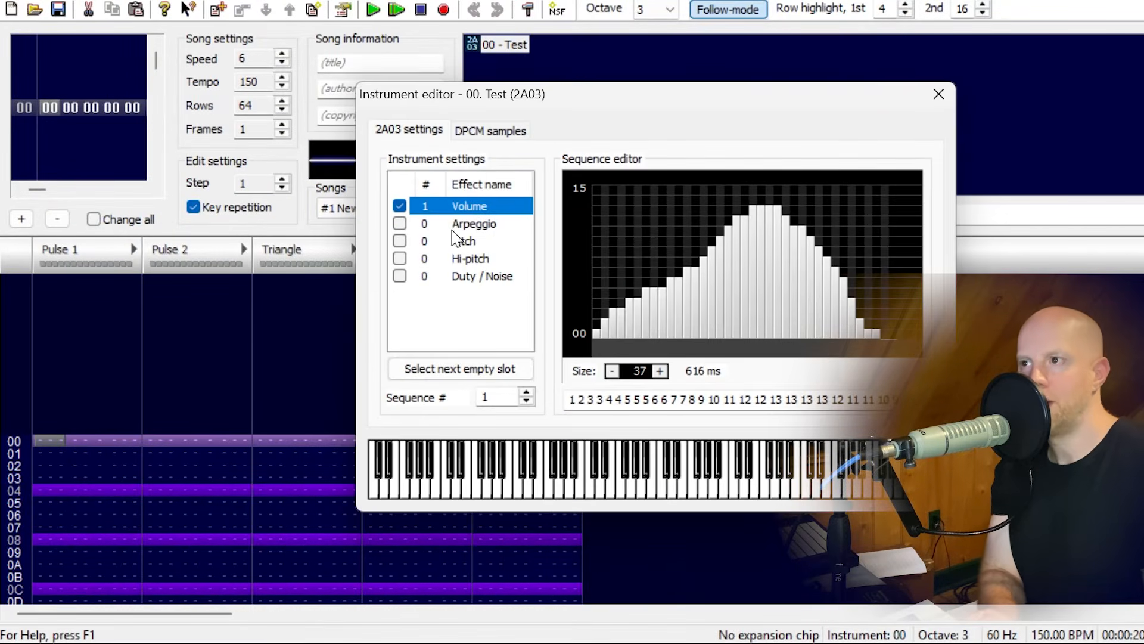
Enable the Test instrument's Arpeggio effect with an 8-step sequence of 0 -3 -1 5 3 -2 0 4.
{"action": "left_click", "coordinate": [491, 228]}
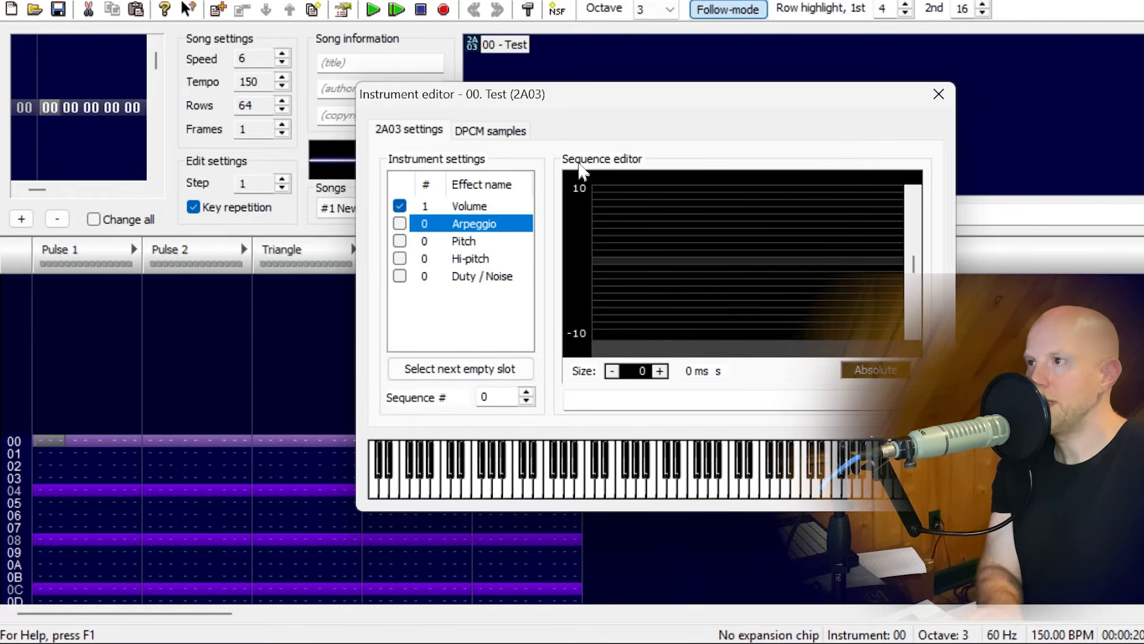
{"action": "left_click_drag", "start_coordinate": [631, 377], "coordinate": [632, 365]}
{"action": "left_click", "coordinate": [644, 275]}
{"action": "mouse_move", "coordinate": [642, 275]}
{"action": "left_mouse_down"}
{"action": "mouse_move", "coordinate": [792, 178]}
{"action": "mouse_move", "coordinate": [749, 238]}
{"action": "mouse_move", "coordinate": [781, 225]}
{"action": "mouse_move", "coordinate": [872, 231]}
{"action": "left_mouse_up"}
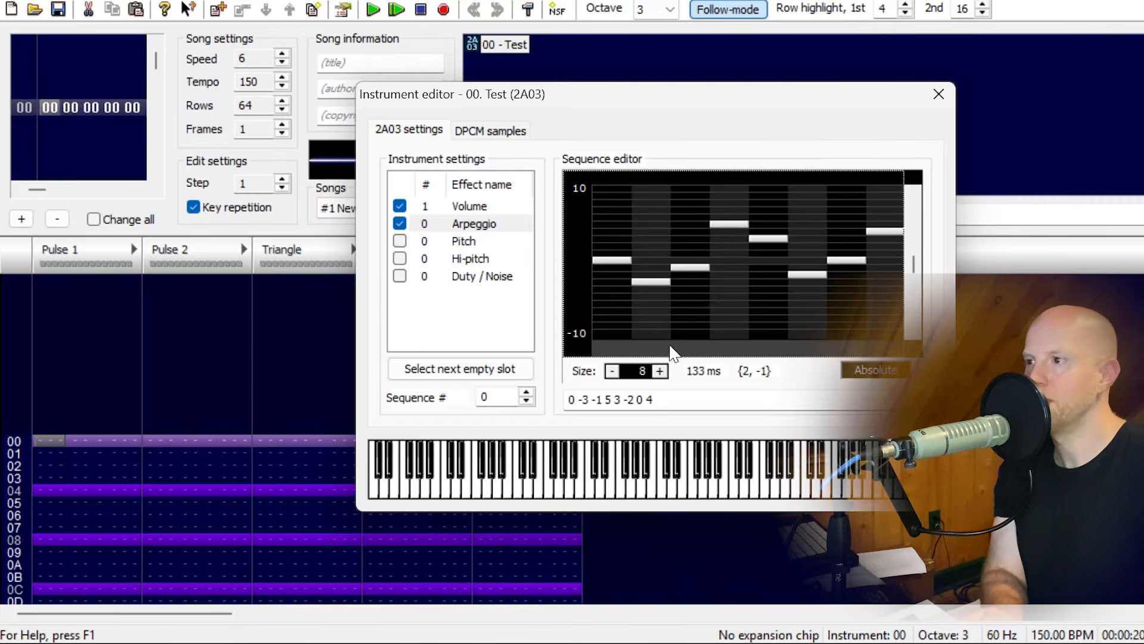
Play four descending test notes to hear the drawn arpeggio sequence.
{"action": "left_click", "coordinate": [663, 482]}
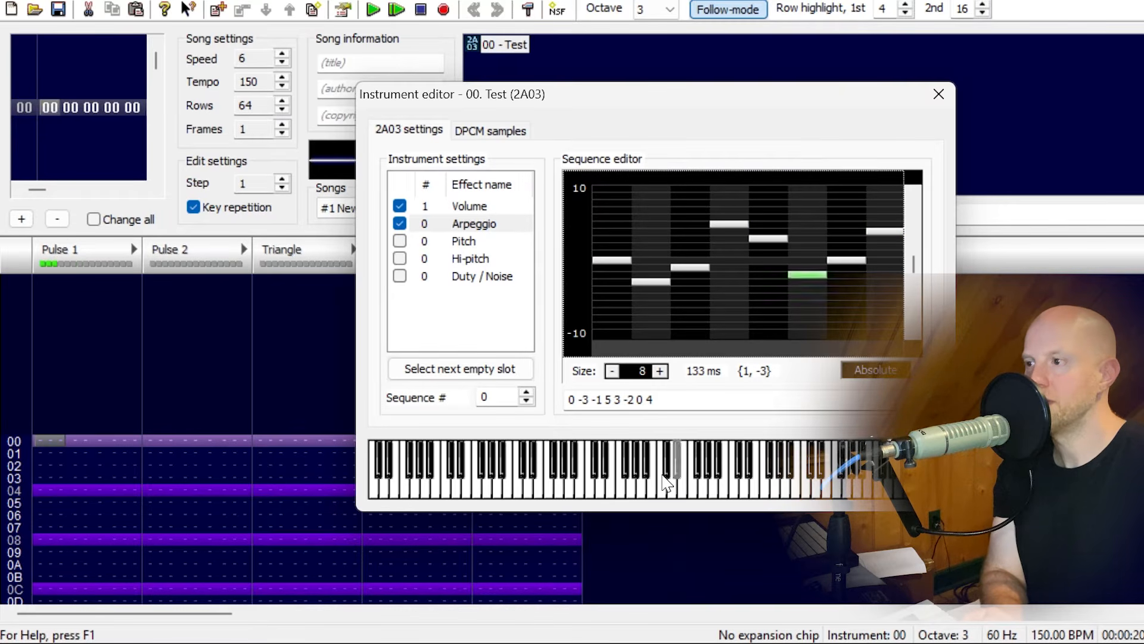
{"action": "left_click", "coordinate": [642, 488]}
{"action": "left_click", "coordinate": [623, 484]}
{"action": "left_click", "coordinate": [602, 487]}
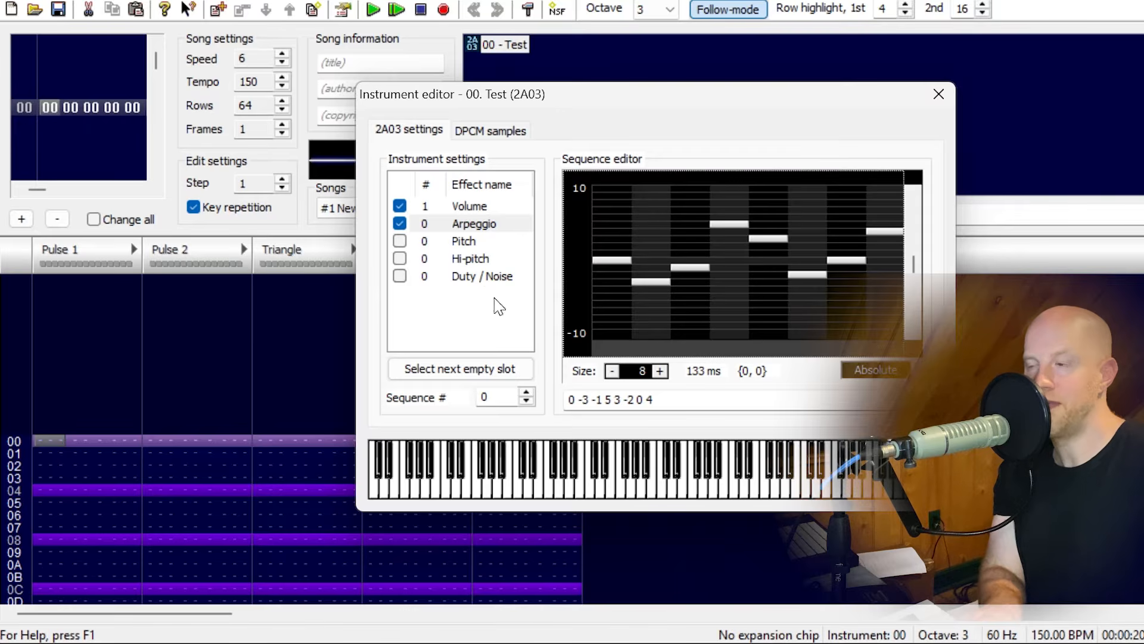
Replace the arpeggio sequence with the values 0 0 0 4 4 4 7 7 7 and play a test note.
{"action": "left_click_drag", "start_coordinate": [684, 401], "coordinate": [554, 409]}
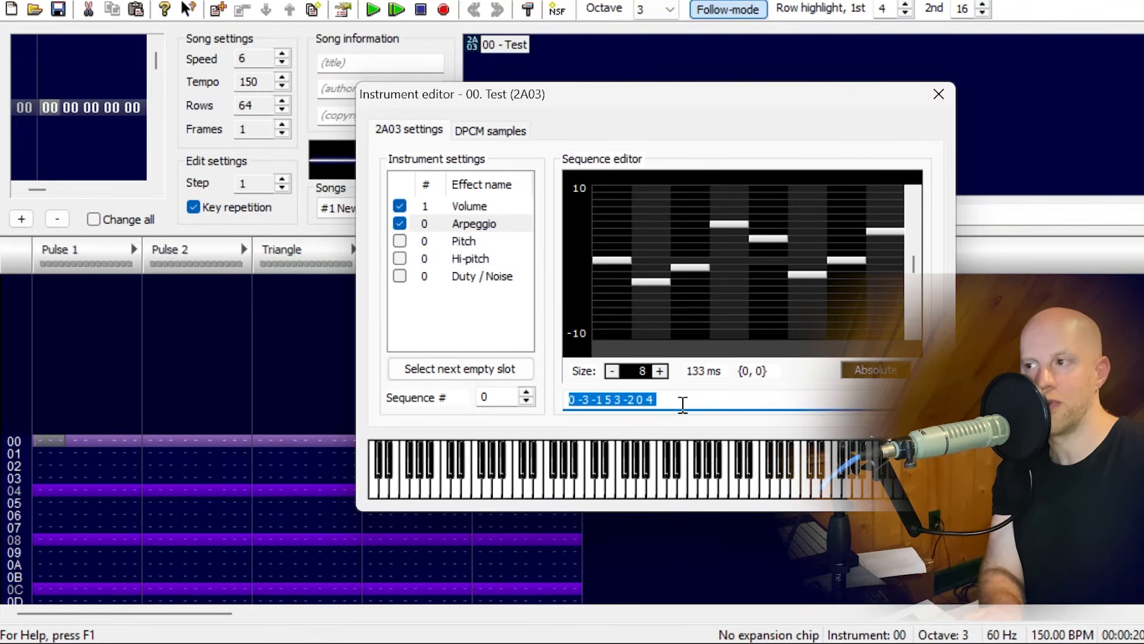
{"action": "type", "text": "0 0 0"}
{"action": "key", "text": "BackSpace"}
{"action": "key", "text": "BackSpace"}
{"action": "key", "text": "BackSpace"}
{"action": "key", "text": "BackSpace"}
{"action": "key", "text": "BackSpace"}
{"action": "type", "text": "0 0"}
{"action": "key", "text": "BackSpace"}
{"action": "key", "text": "BackSpace"}
{"action": "key", "text": "BackSpace"}
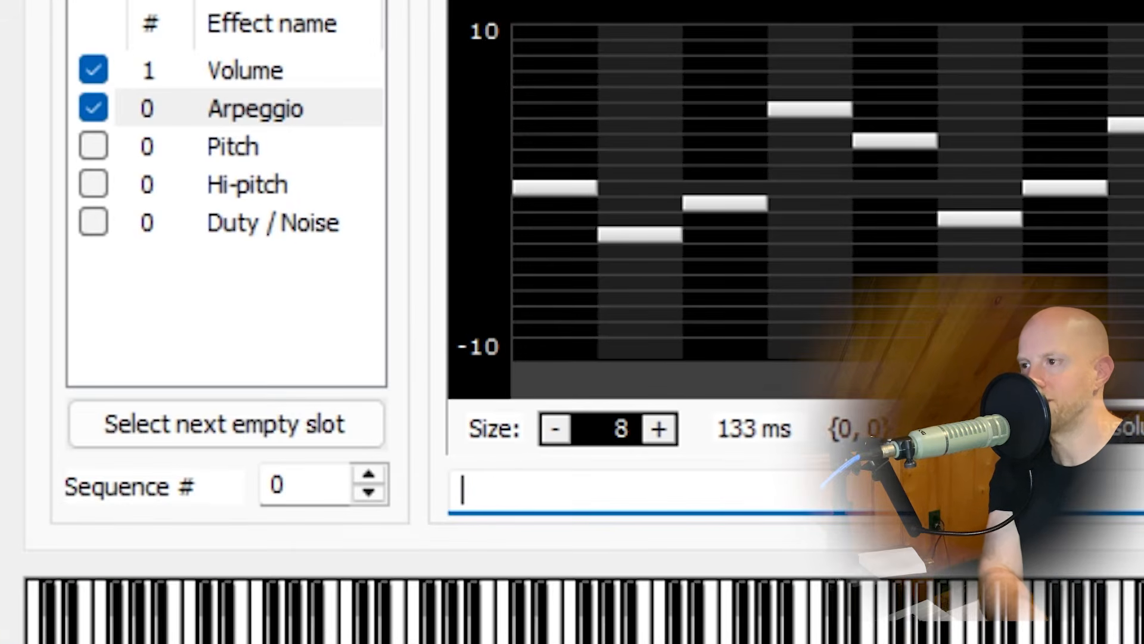
{"action": "type", "text": "0 0 0 "}
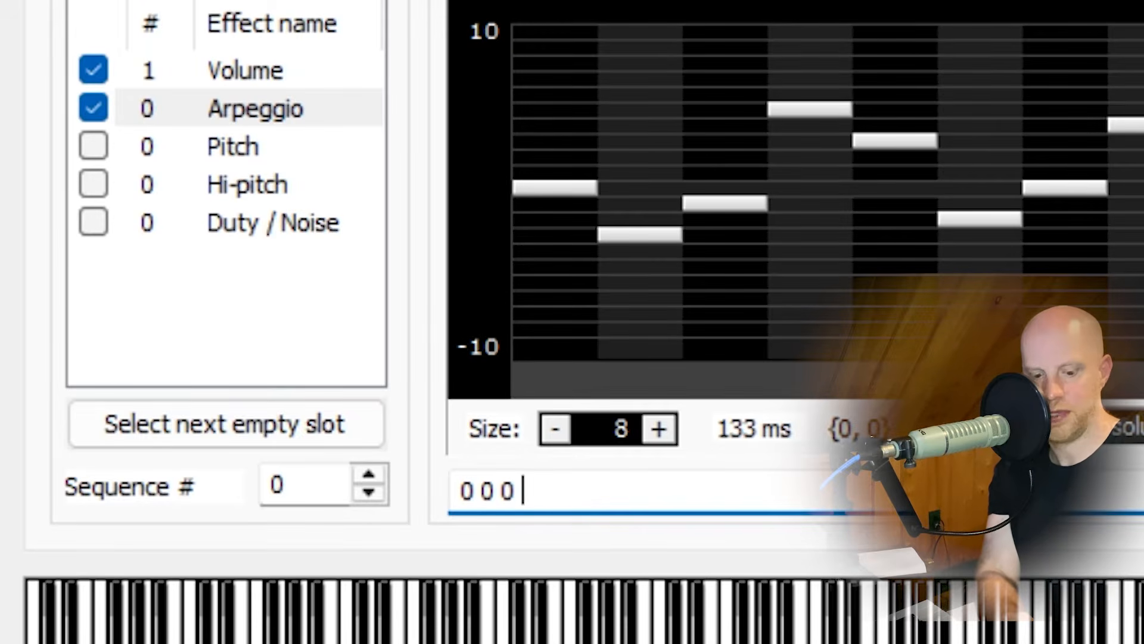
{"action": "type", "text": "4 4 4 7 7 7"}
{"action": "key", "text": "Return"}
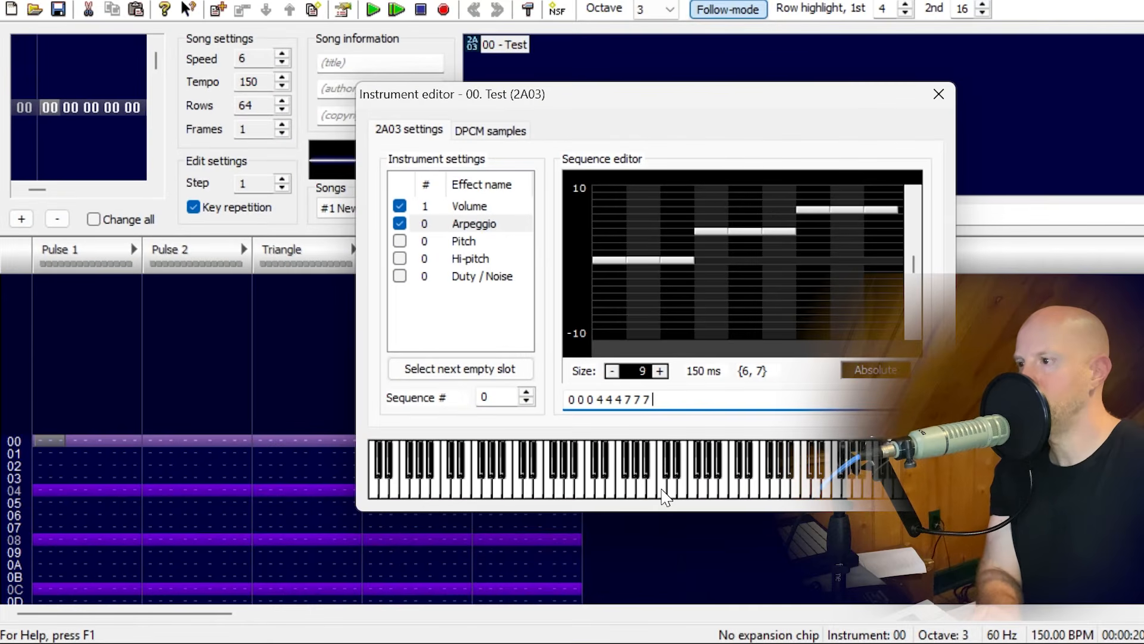
{"action": "left_click", "coordinate": [665, 497]}
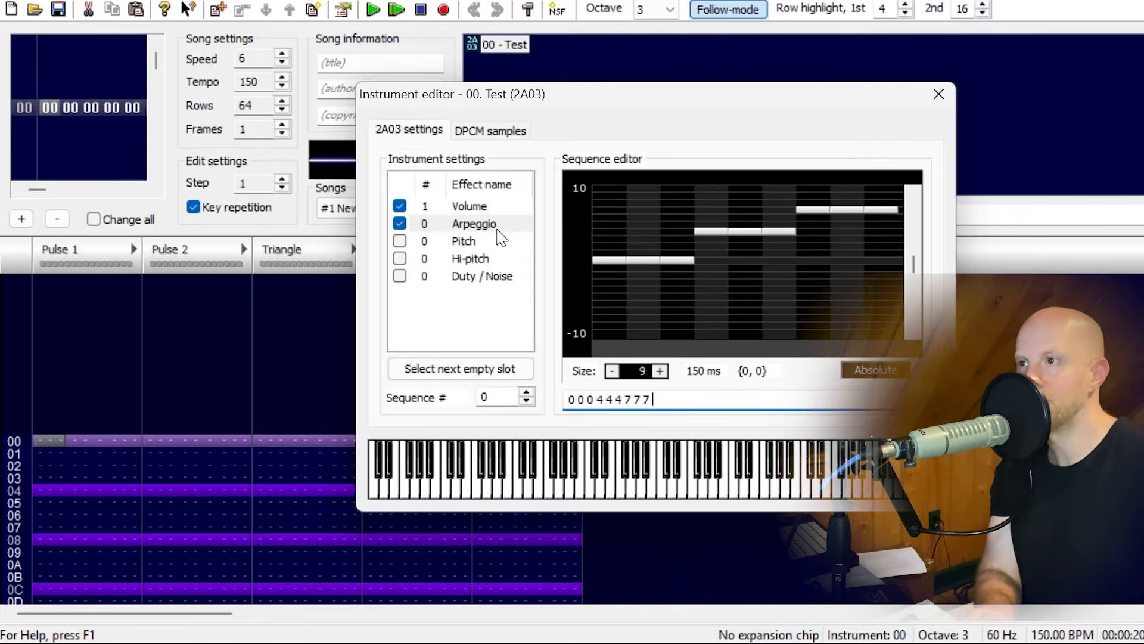
Turn off the Arpeggio effect and enable Duty / Noise with a one-step sequence.
{"action": "left_click", "coordinate": [400, 225]}
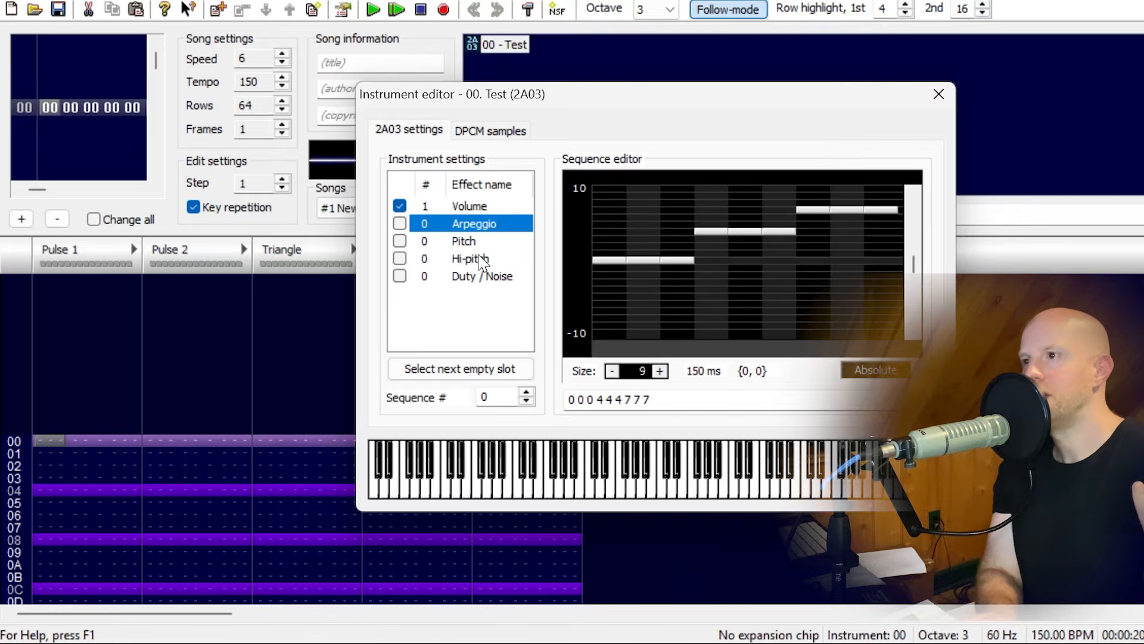
{"action": "left_click", "coordinate": [482, 278]}
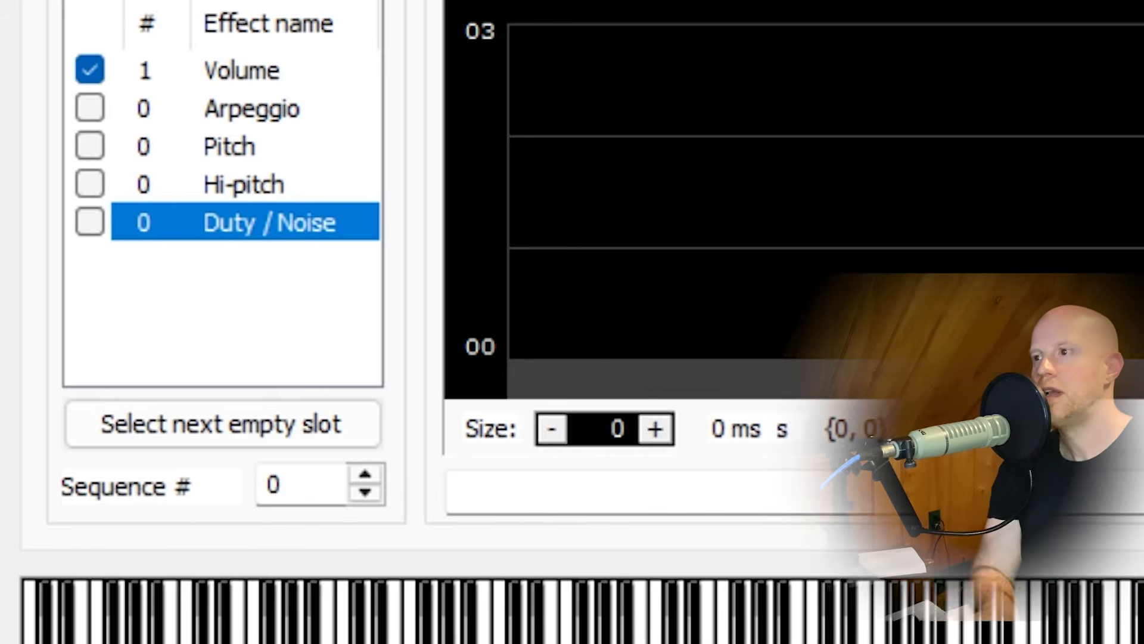
{"action": "left_click", "coordinate": [38, 229]}
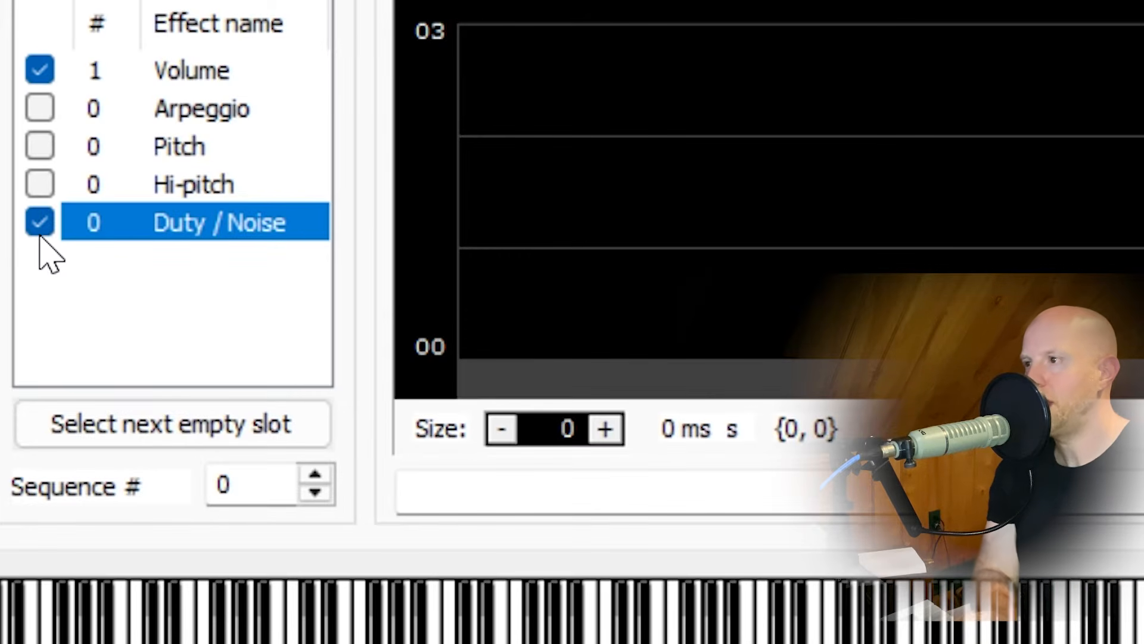
{"action": "left_click", "coordinate": [605, 428]}
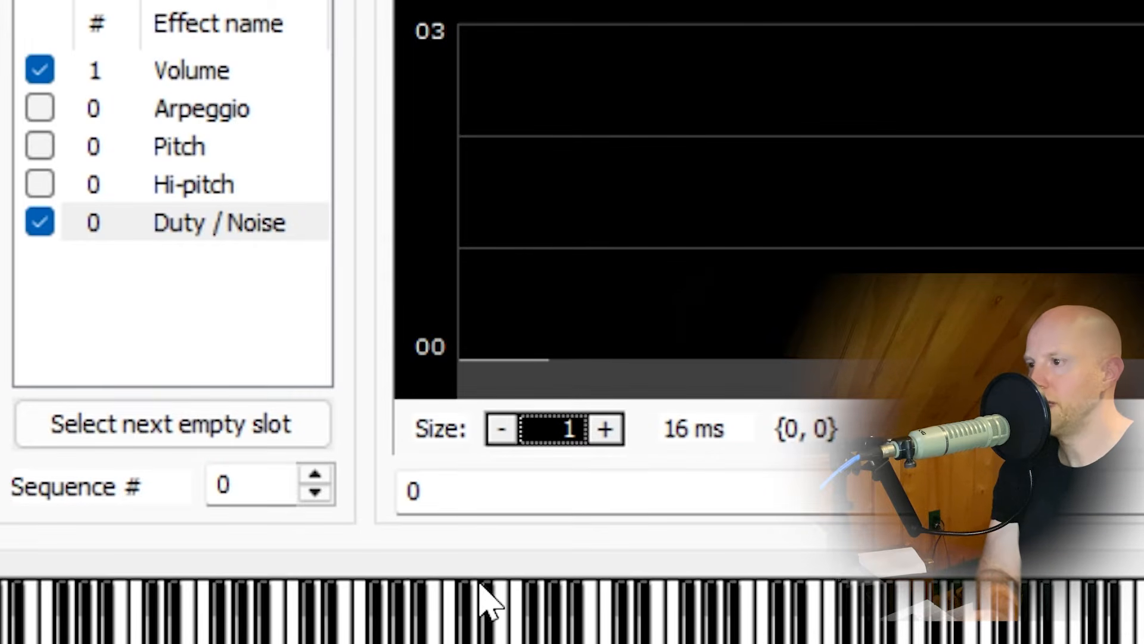
Try duty values 1, 2 and 3 in the single step, playing test notes to compare their sound.
{"action": "left_click", "coordinate": [471, 281]}
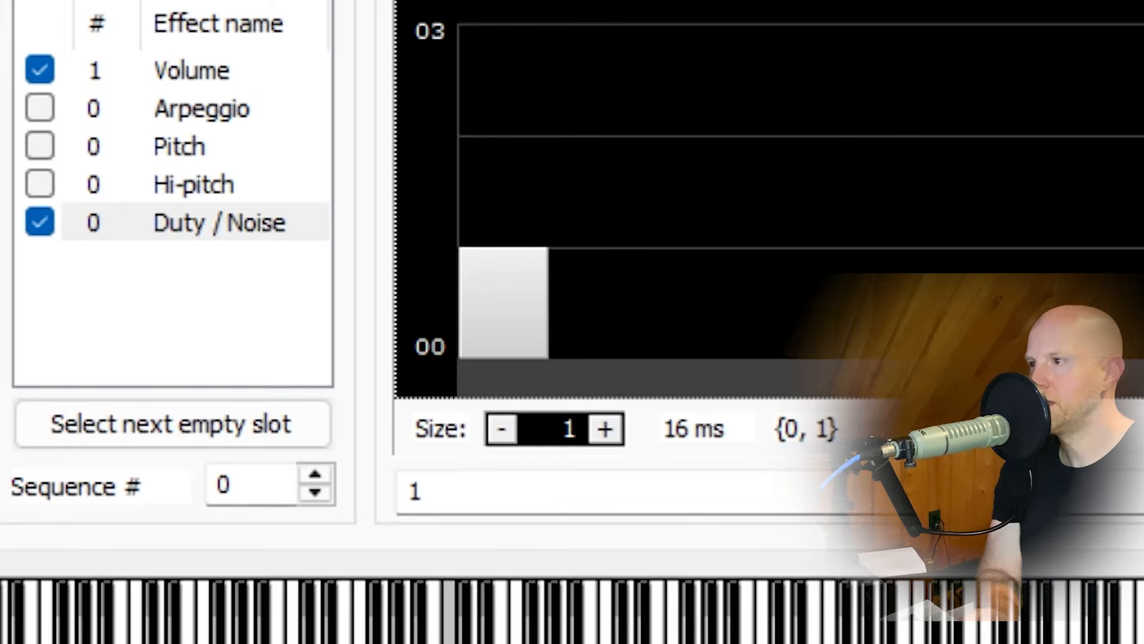
{"action": "left_click", "coordinate": [510, 184]}
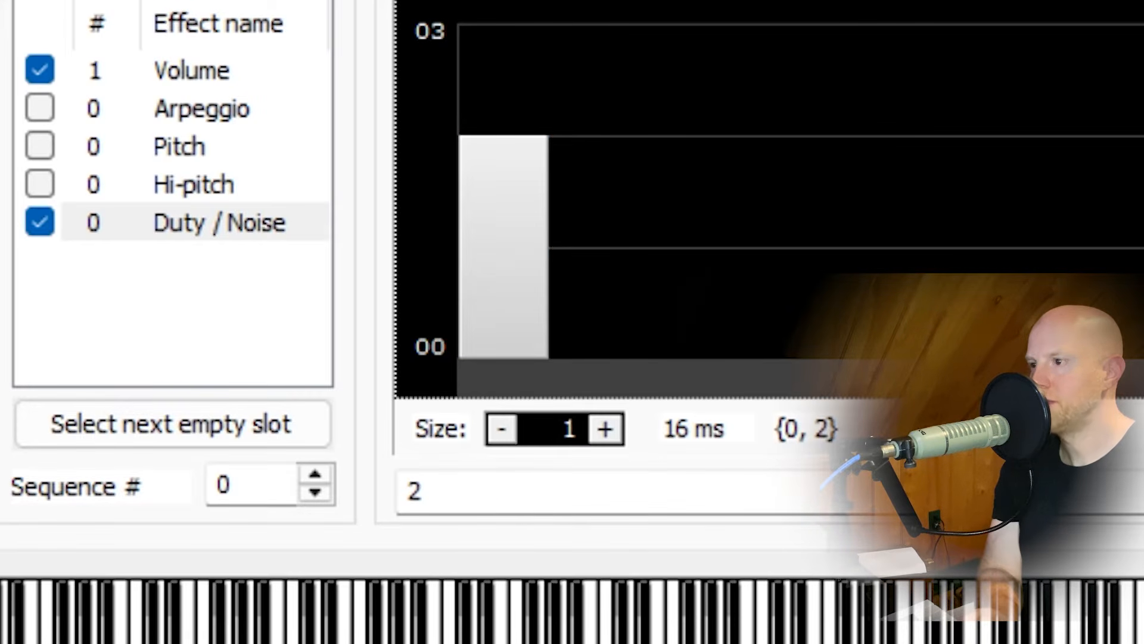
{"action": "left_click", "coordinate": [450, 642]}
{"action": "left_click", "coordinate": [488, 71]}
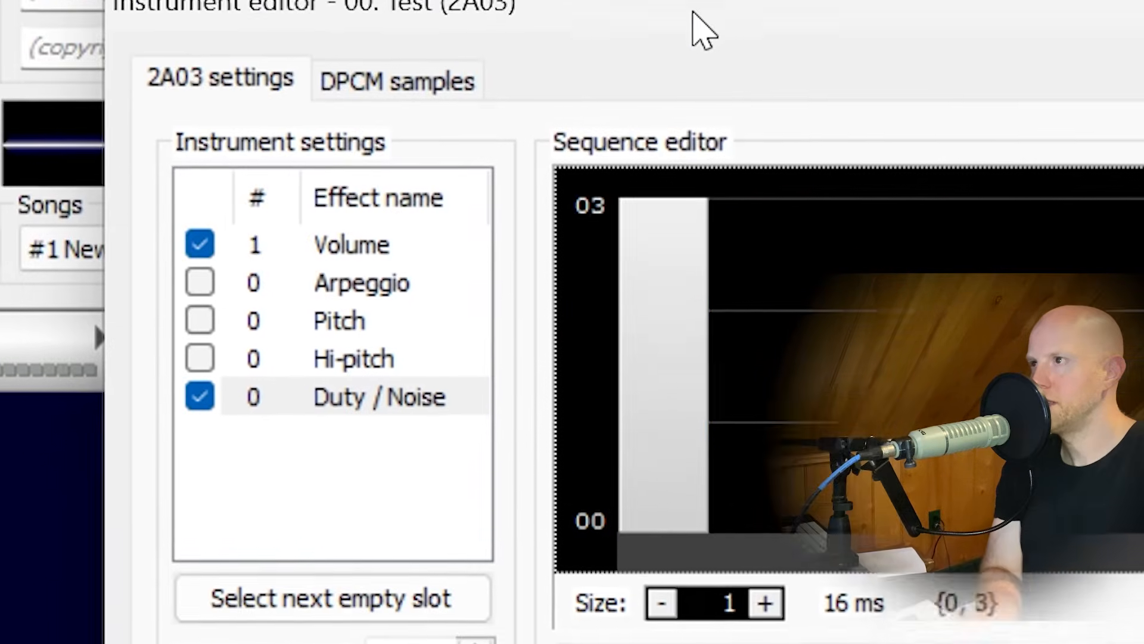
Move the instrument editor clear of the waveform display and play notes with different duty values to compare their wave shapes.
{"action": "left_click_drag", "start_coordinate": [693, 11], "coordinate": [1015, 68]}
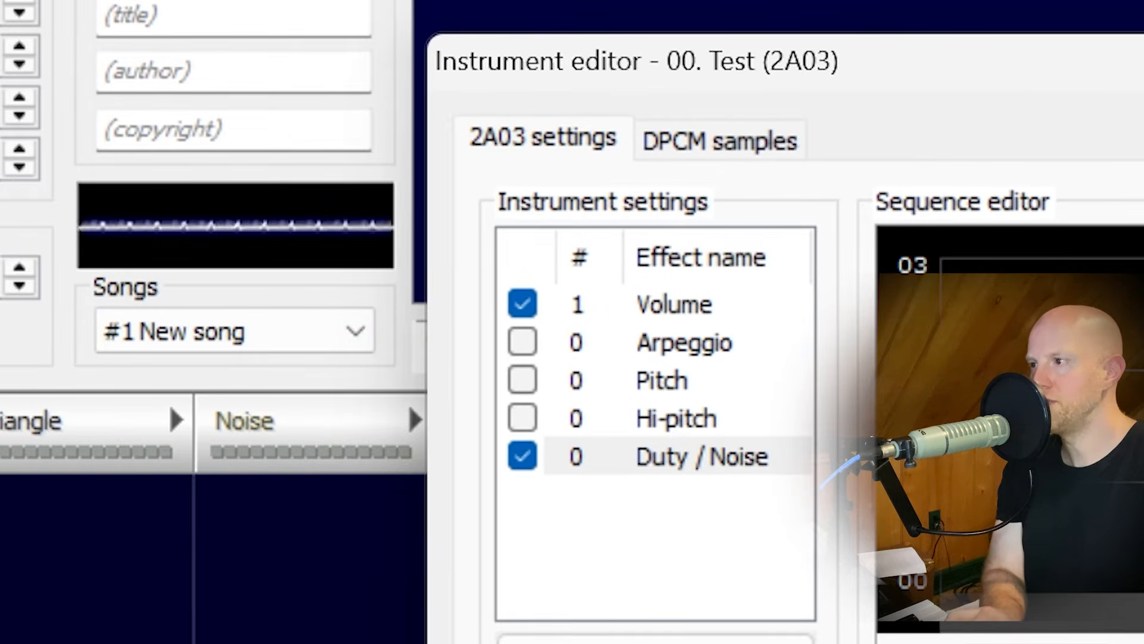
{"action": "left_click", "coordinate": [1058, 643]}
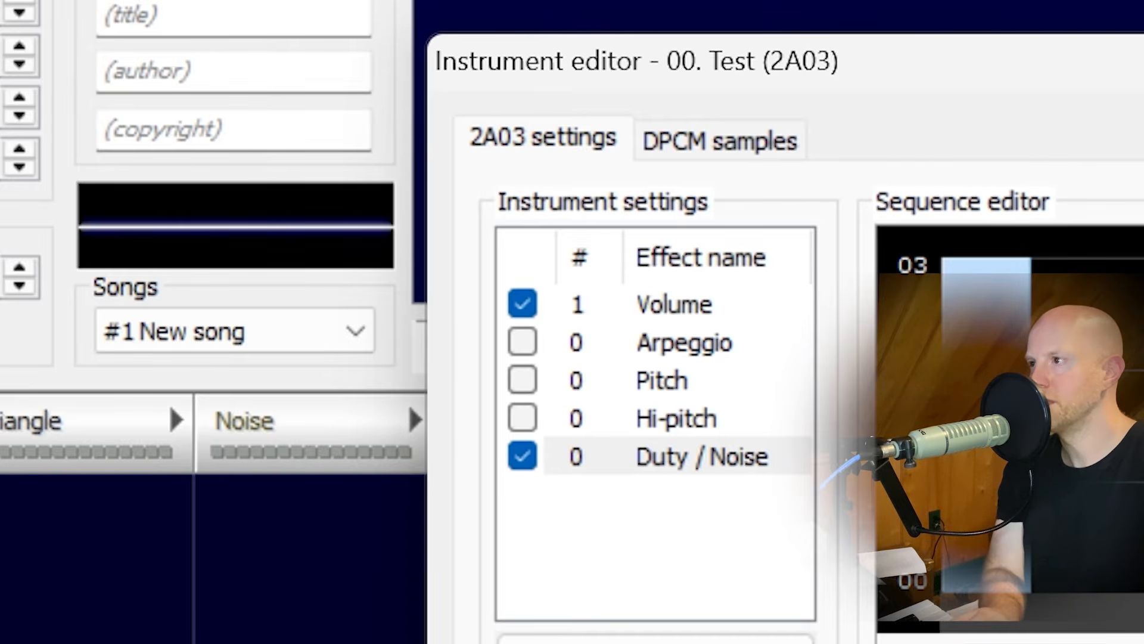
{"action": "left_click", "coordinate": [991, 417]}
{"action": "key", "text": "q"}
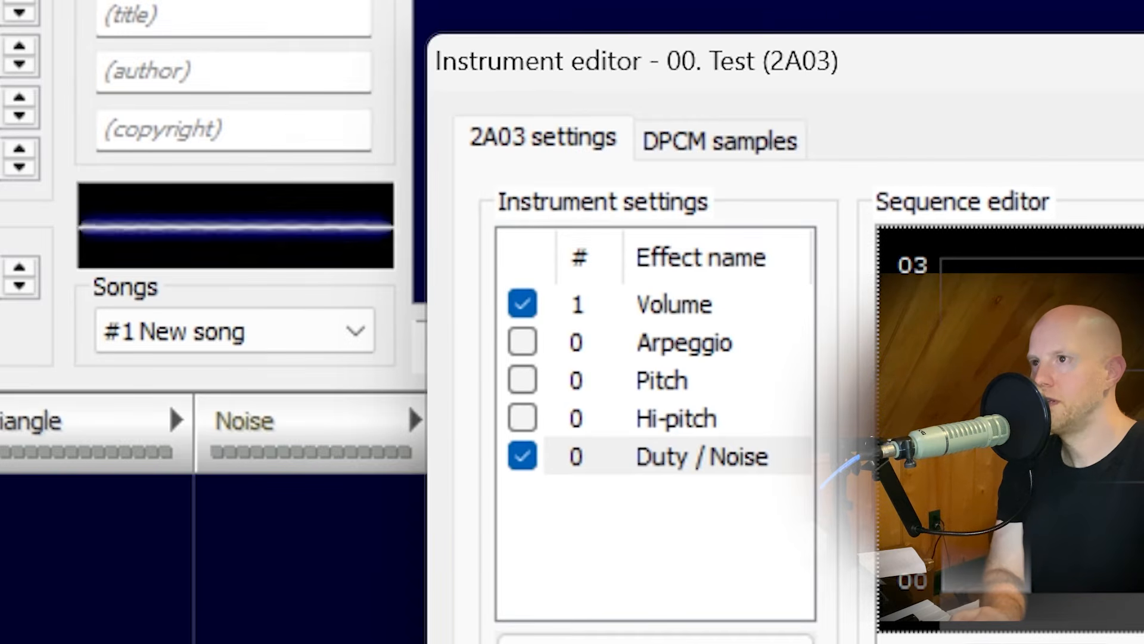
{"action": "key", "text": "q"}
{"action": "left_click", "coordinate": [1013, 595]}
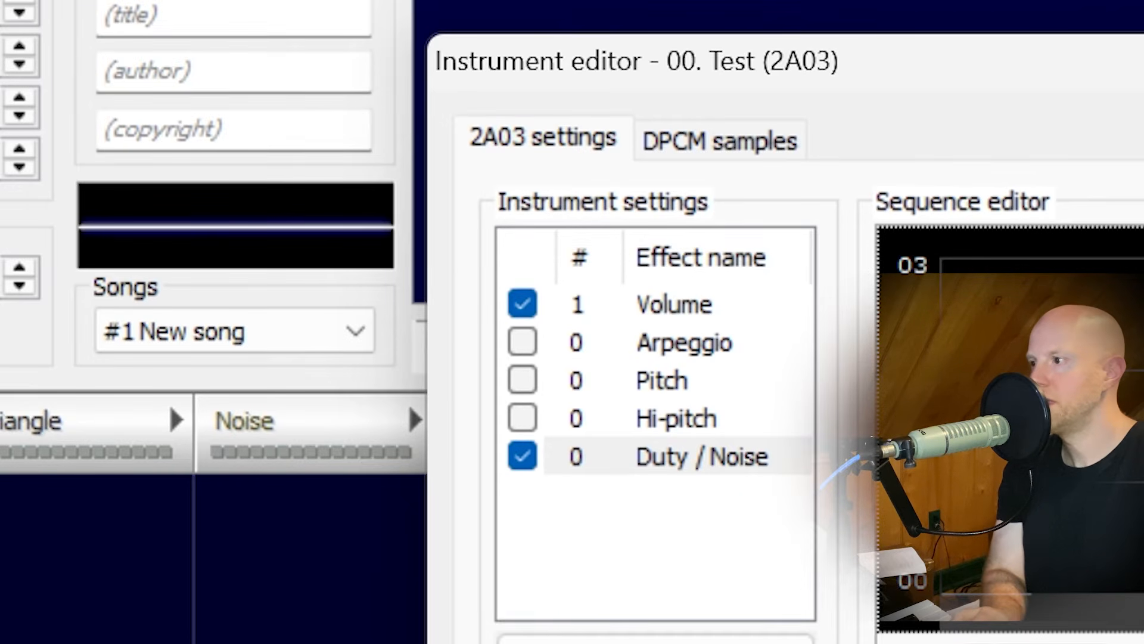
{"action": "key", "text": "q"}
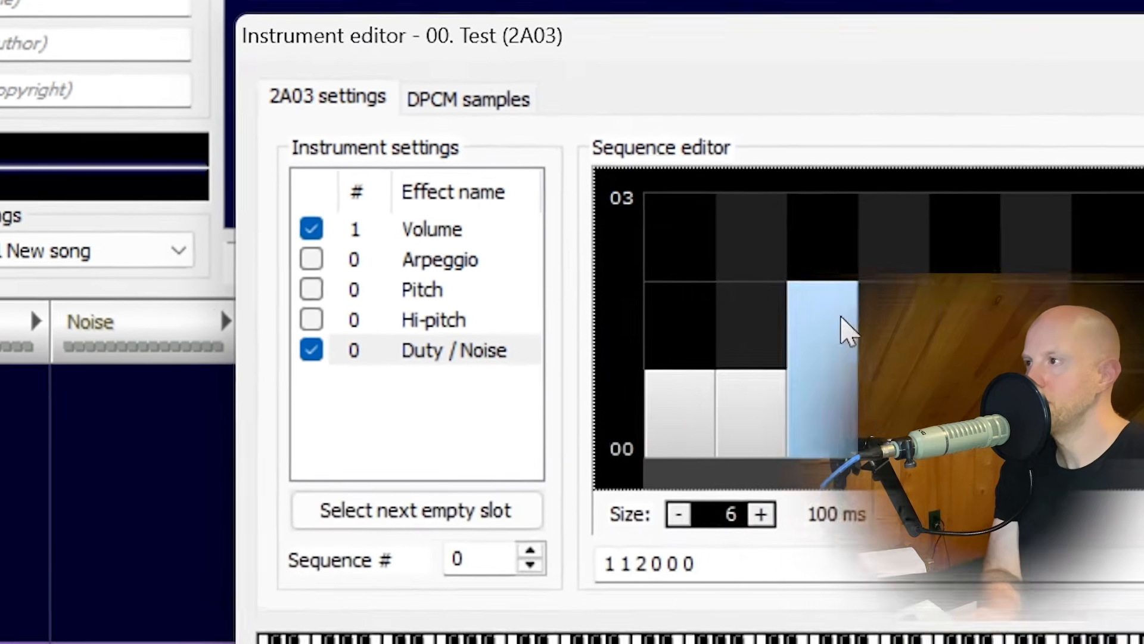
Extend the duty sequence to 6 steps with values 1 1 2 2 3 3 and play test notes at two pitches.
{"action": "mouse_move", "coordinate": [842, 318]}
{"action": "left_mouse_down"}
{"action": "mouse_move", "coordinate": [913, 292]}
{"action": "mouse_move", "coordinate": [967, 237]}
{"action": "mouse_move", "coordinate": [1048, 220]}
{"action": "left_mouse_up"}
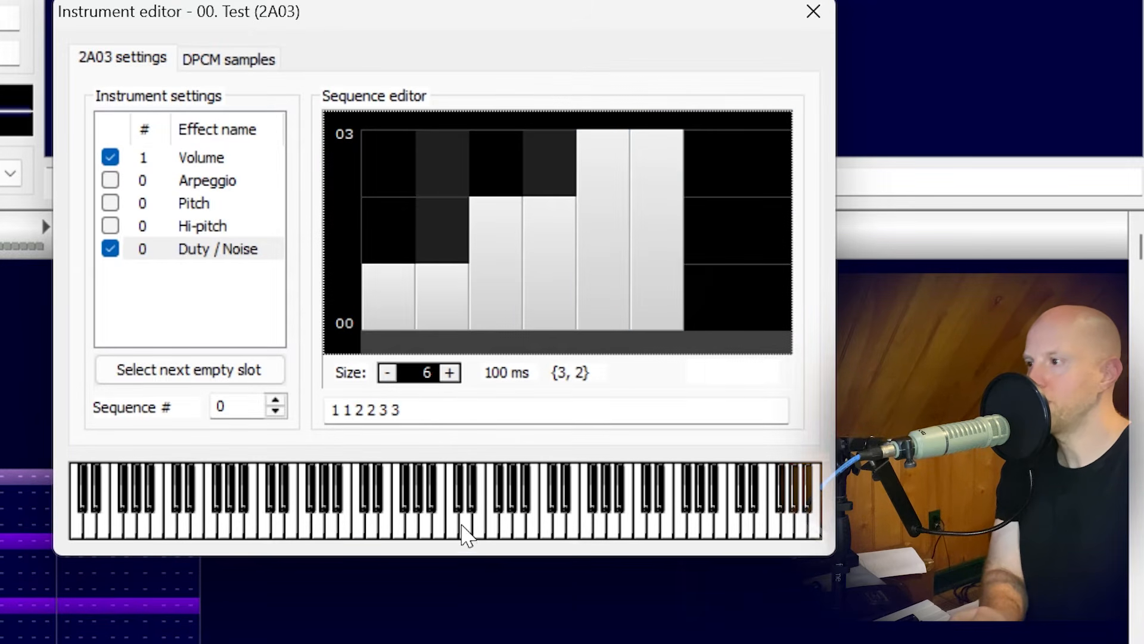
{"action": "left_click", "coordinate": [456, 530]}
{"action": "left_click", "coordinate": [397, 528]}
{"action": "left_click", "coordinate": [397, 527]}
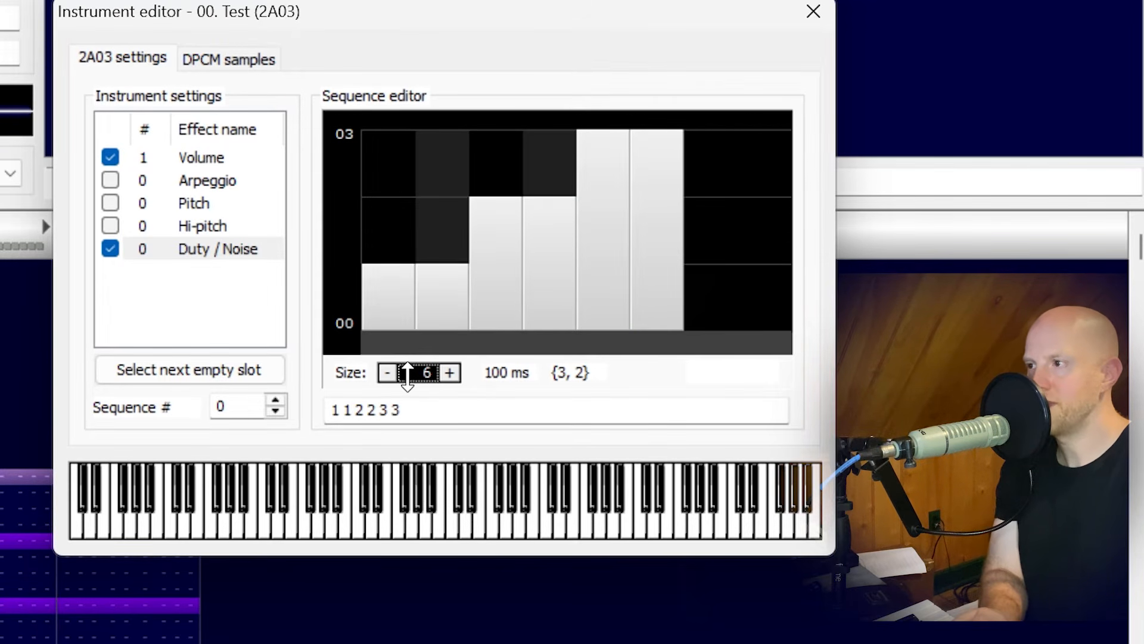
{"action": "left_click_drag", "start_coordinate": [407, 376], "coordinate": [409, 365]}
{"action": "left_click", "coordinate": [435, 294]}
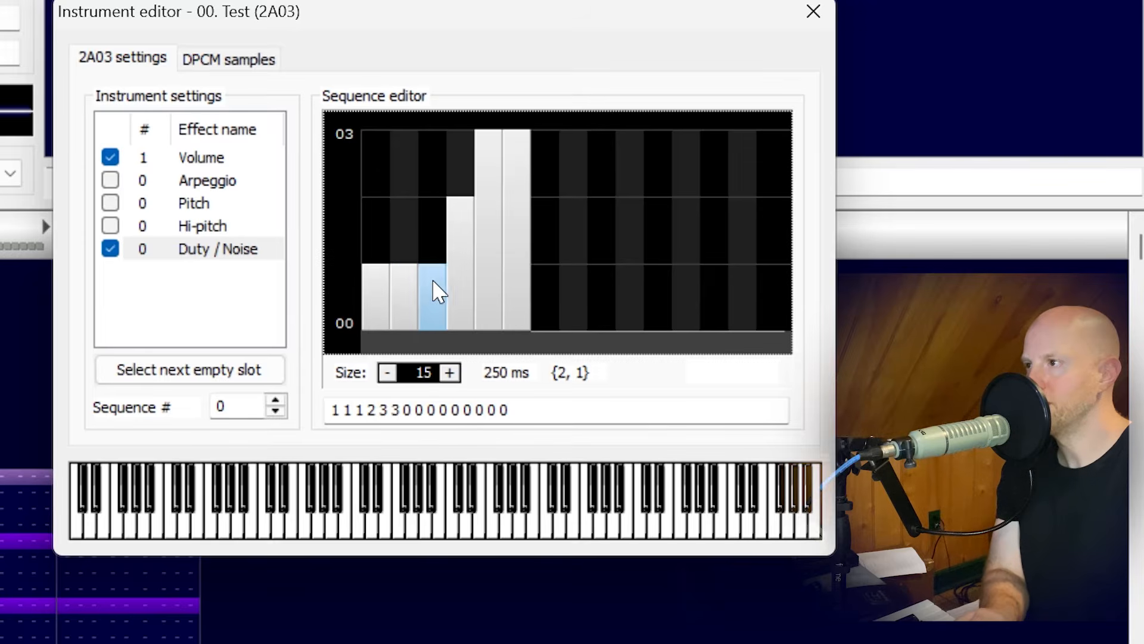
{"action": "mouse_move", "coordinate": [467, 230]}
{"action": "left_mouse_down"}
{"action": "mouse_move", "coordinate": [600, 155]}
{"action": "mouse_move", "coordinate": [724, 227]}
{"action": "mouse_move", "coordinate": [779, 293]}
{"action": "left_mouse_up"}
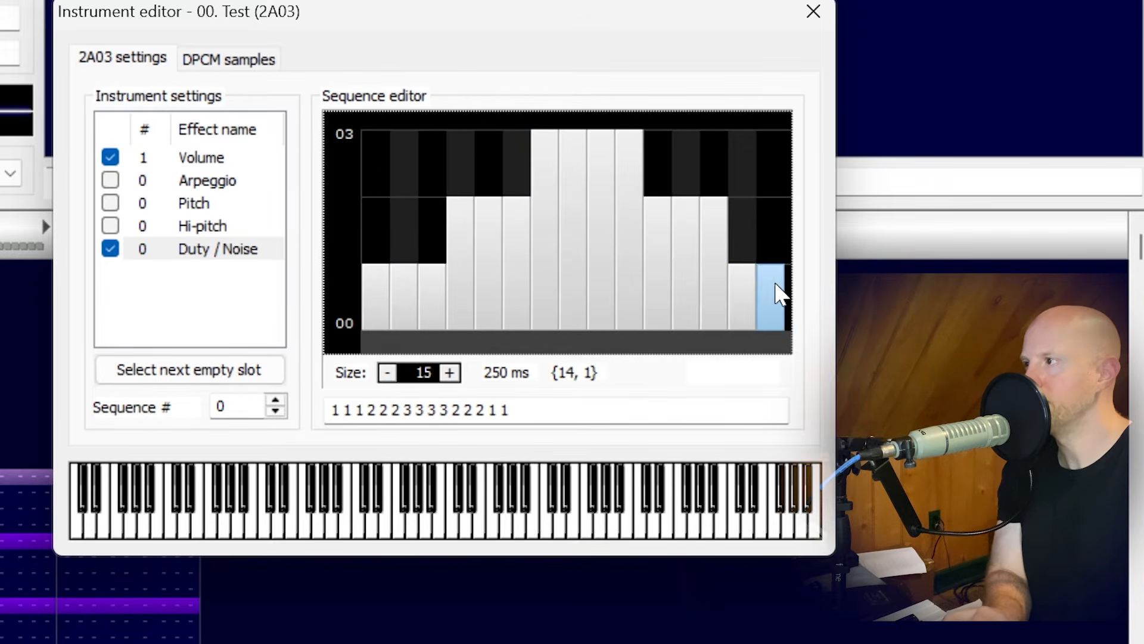
Play test notes at several pitches to hear the 15-step duty sequence.
{"action": "left_click", "coordinate": [493, 534]}
{"action": "left_click", "coordinate": [468, 536]}
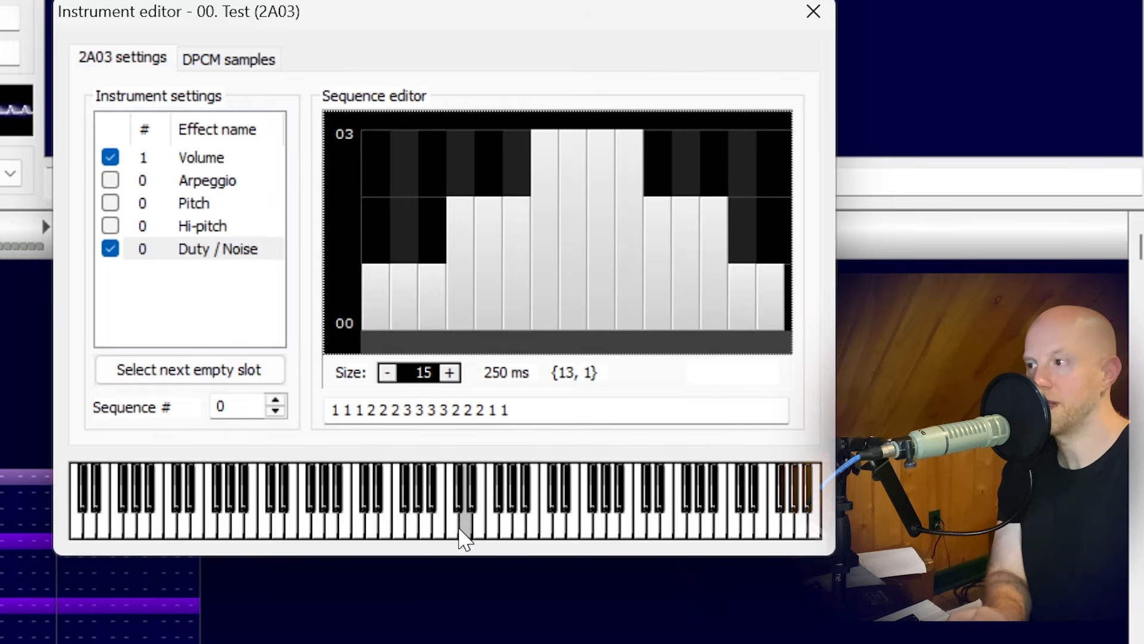
{"action": "left_click", "coordinate": [429, 536]}
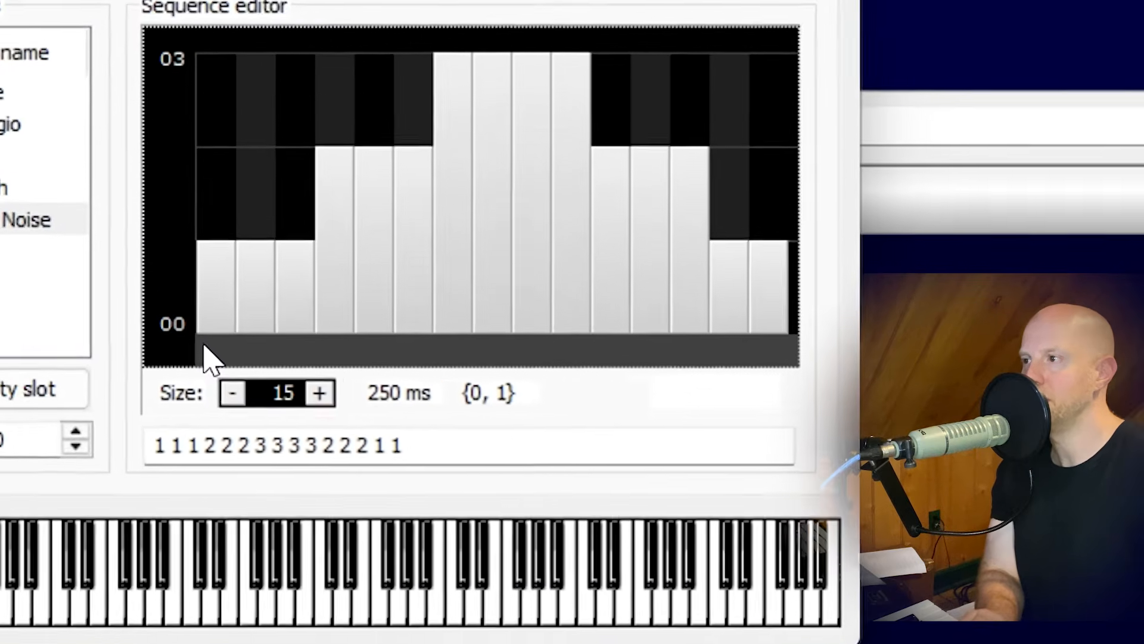
Set a loop point before the first 3 of the duty sequence and a release point before its last 2, and play a test note.
{"action": "left_click", "coordinate": [380, 343]}
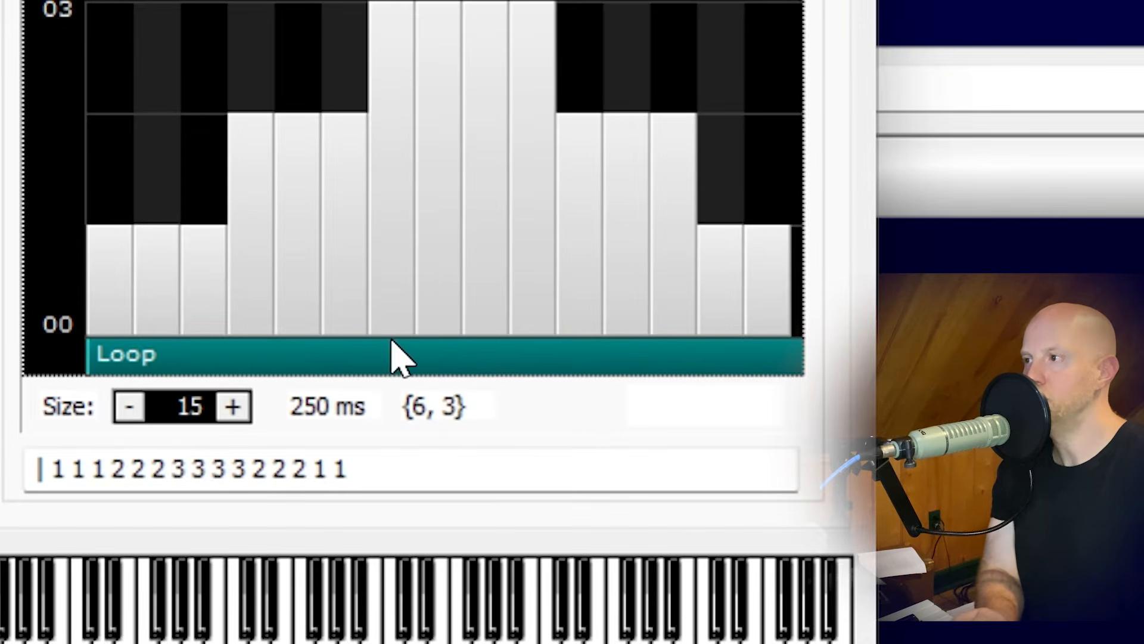
{"action": "left_click", "coordinate": [366, 357]}
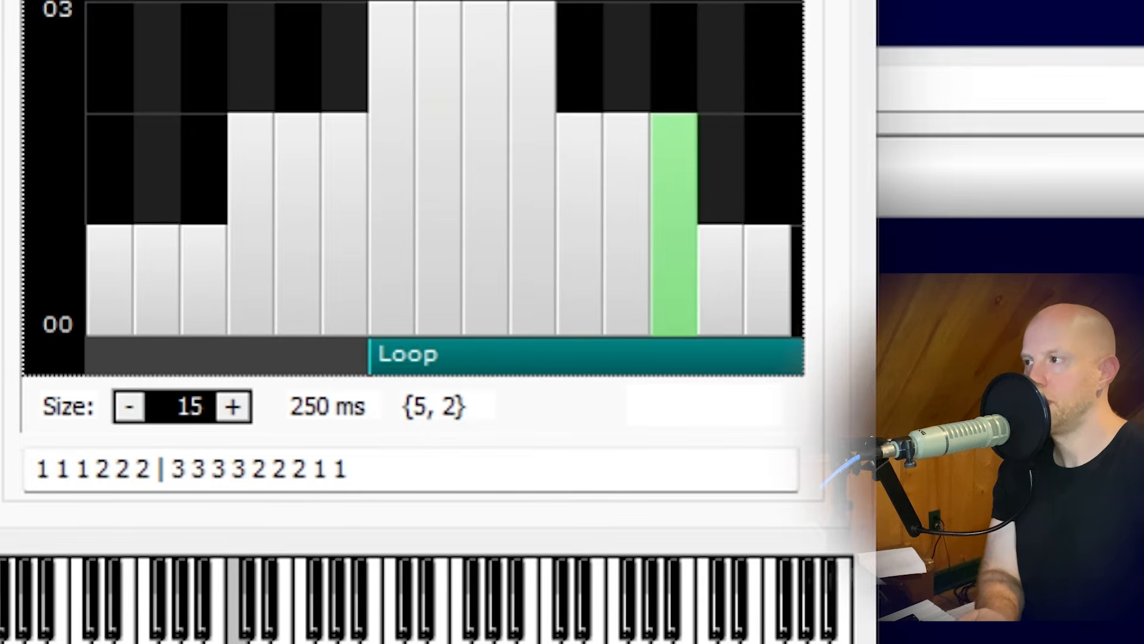
{"action": "right_click", "coordinate": [656, 361]}
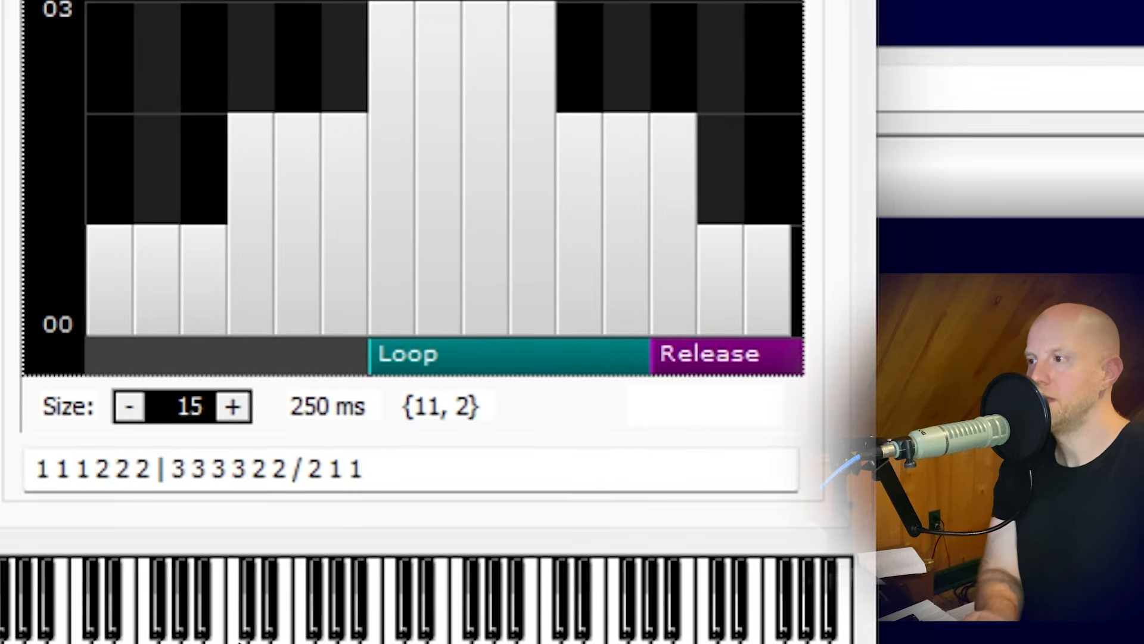
{"action": "left_click", "coordinate": [237, 620]}
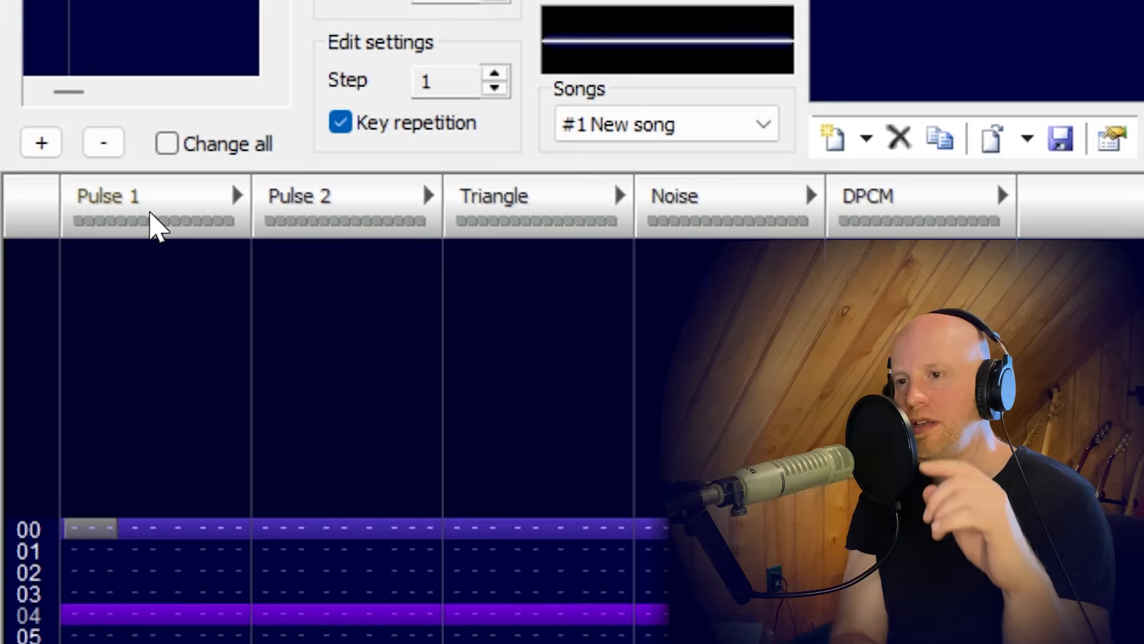
Play the empty pattern, return to its first row and sound test notes on the Pulse 1 channel.
{"action": "key", "text": "Return"}
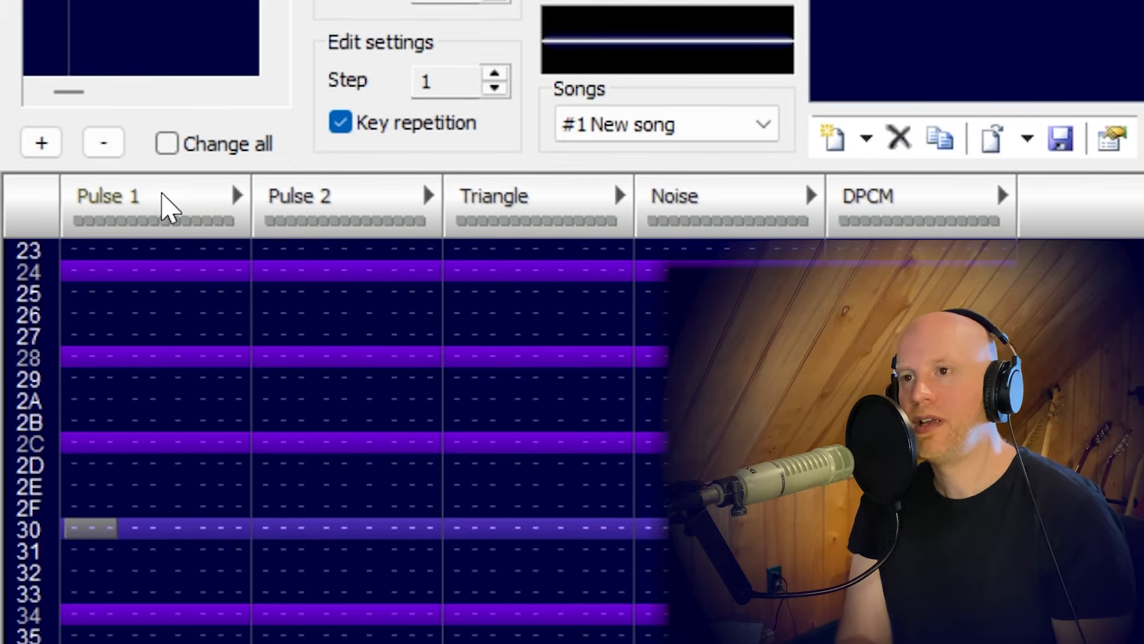
{"action": "key", "text": "Home"}
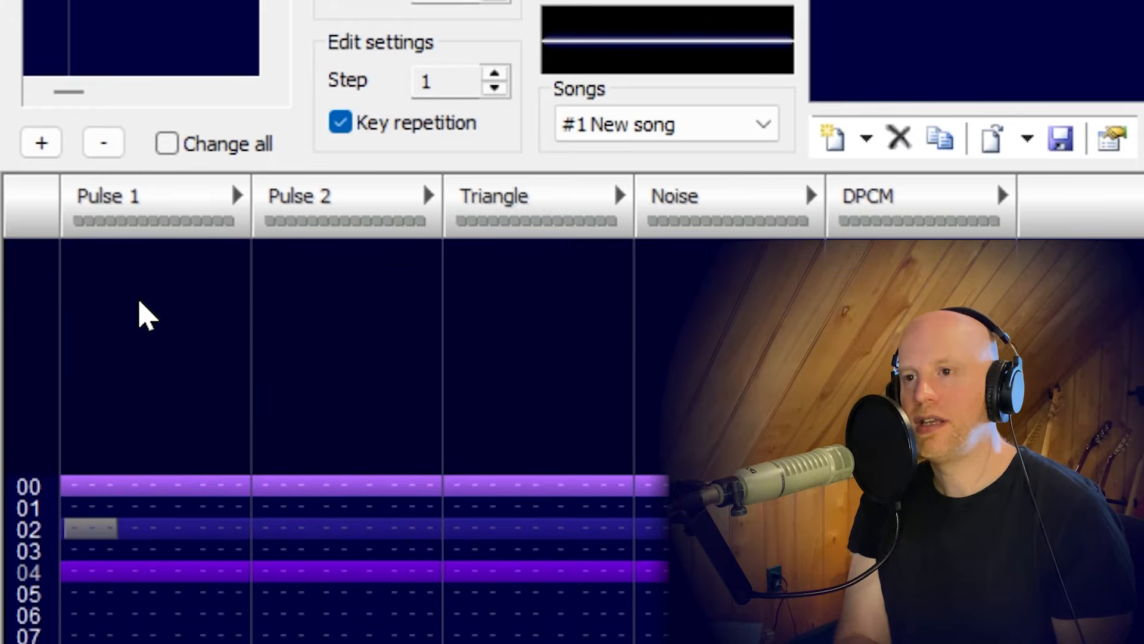
{"action": "key", "text": "z"}
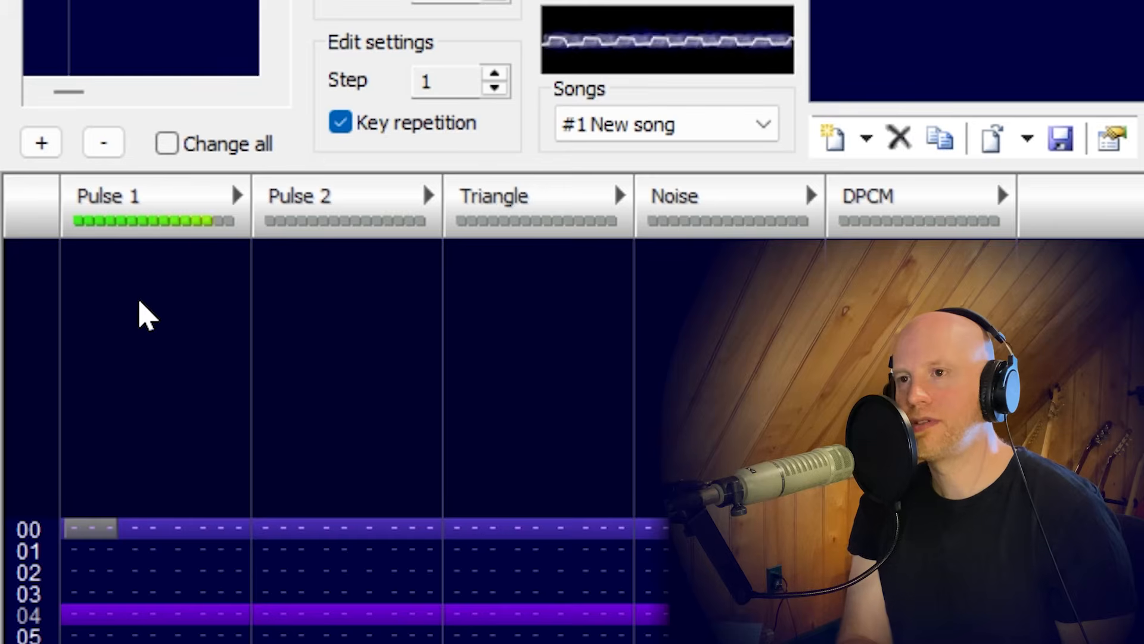
{"action": "key", "text": "z"}
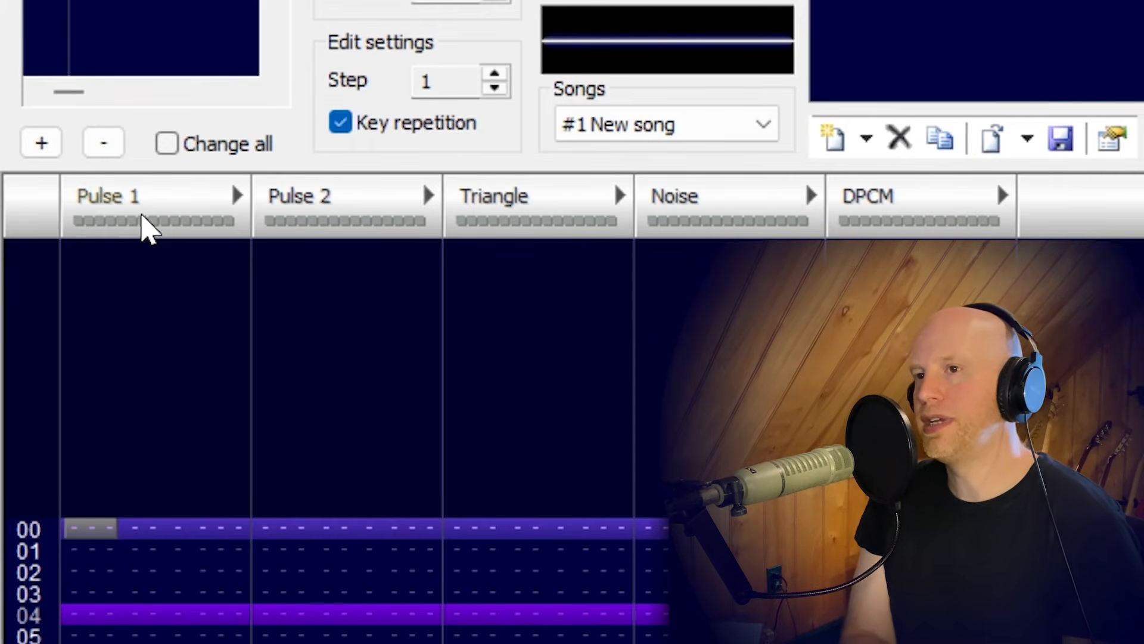
Mute the Pulse 1 and Pulse 2 channels and unmute both again.
{"action": "left_click", "coordinate": [143, 226]}
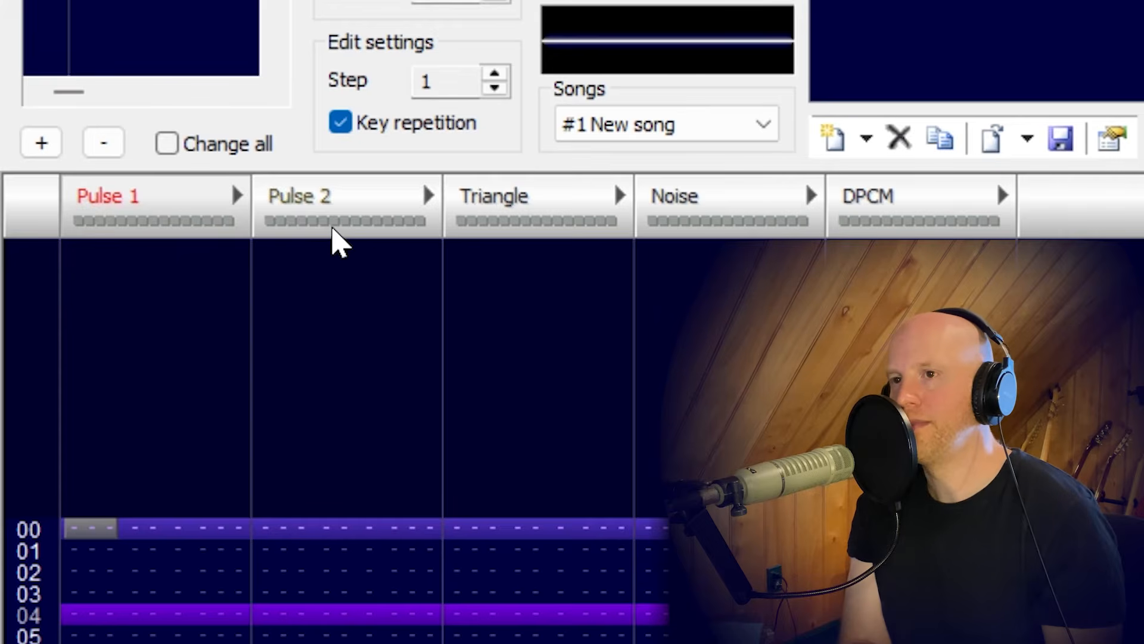
{"action": "left_click", "coordinate": [334, 233]}
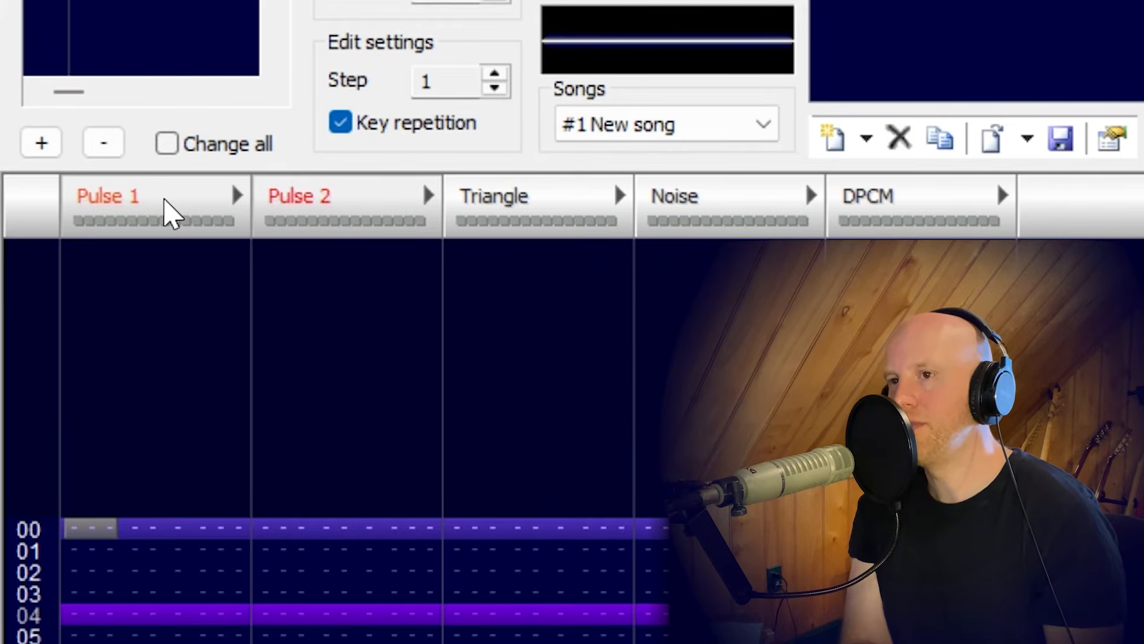
{"action": "left_click", "coordinate": [172, 214]}
{"action": "left_click", "coordinate": [298, 217]}
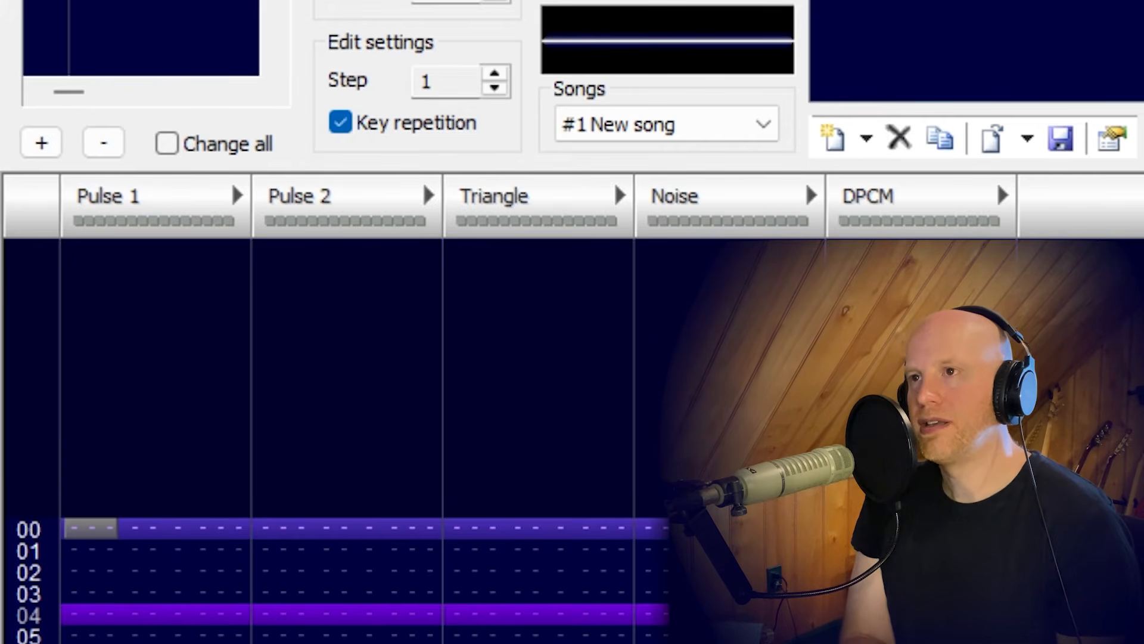
{"action": "key", "text": "space"}
{"action": "key", "text": "Return"}
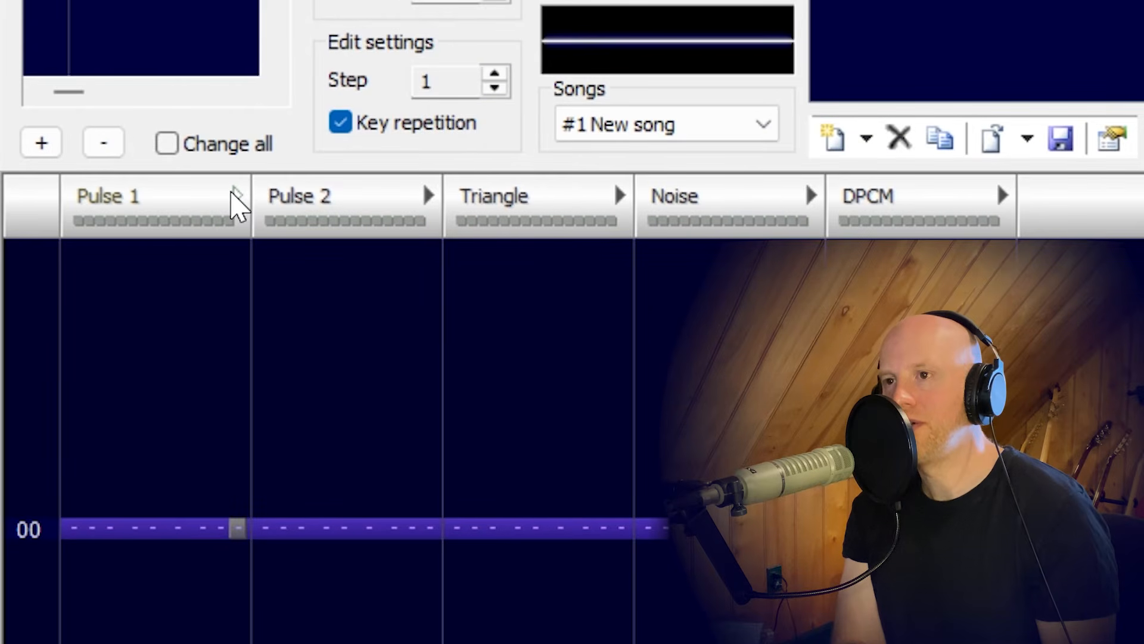
Add effect columns fx2, fx3 and fx4 to the Pulse 1 channel and remove all three again.
{"action": "left_click", "coordinate": [234, 195]}
{"action": "left_click", "coordinate": [233, 194]}
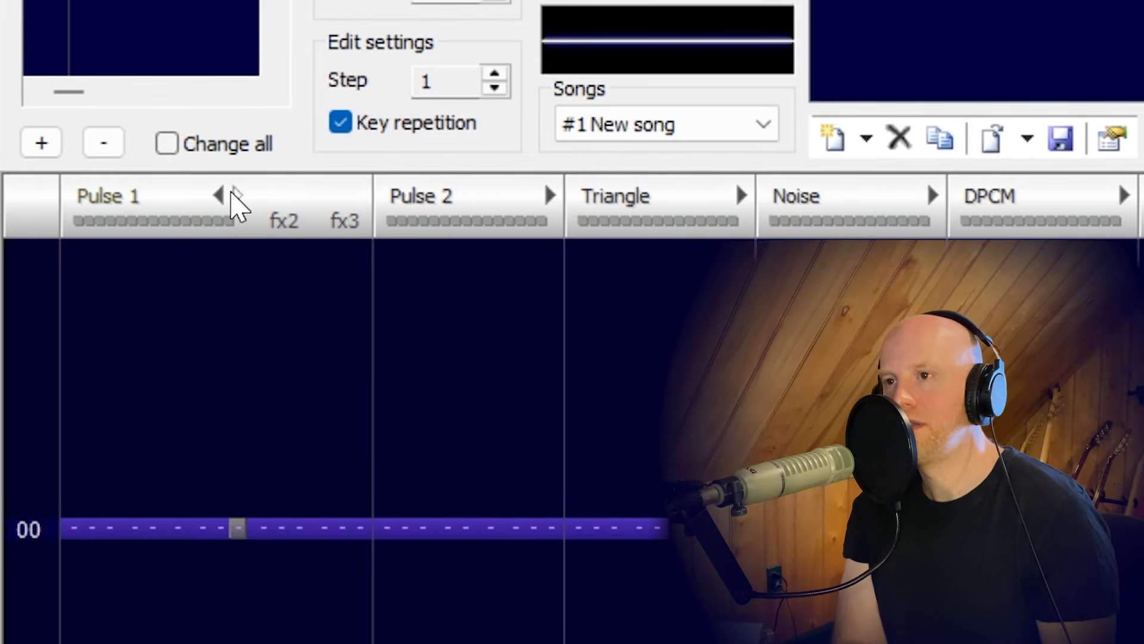
{"action": "left_click", "coordinate": [234, 195]}
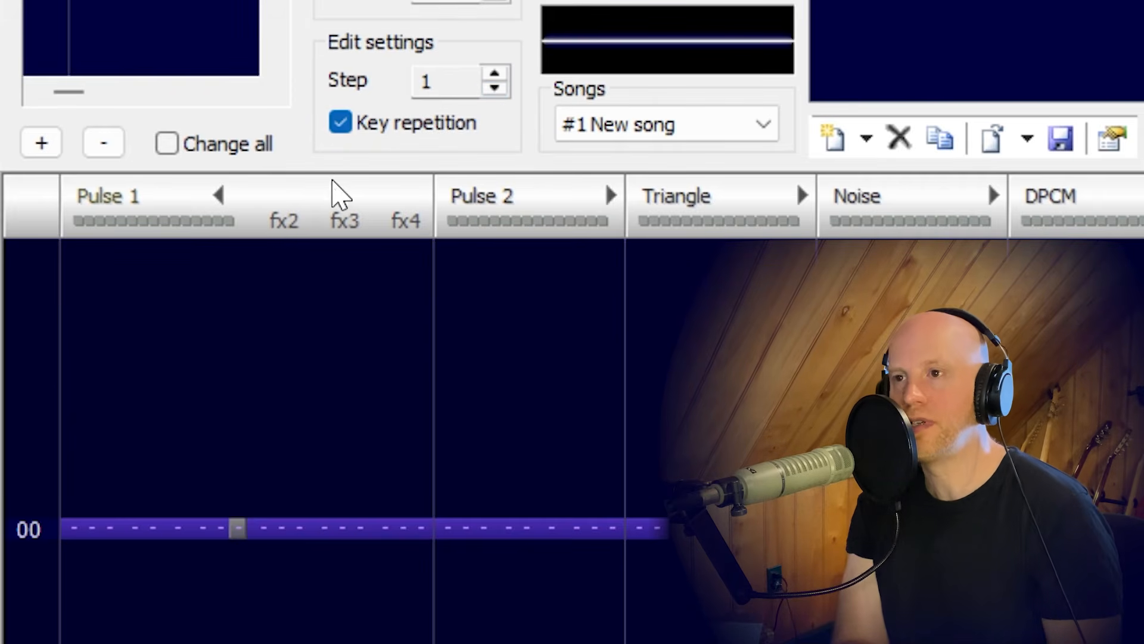
{"action": "left_click", "coordinate": [217, 198]}
{"action": "left_click", "coordinate": [217, 198]}
{"action": "left_click", "coordinate": [215, 199]}
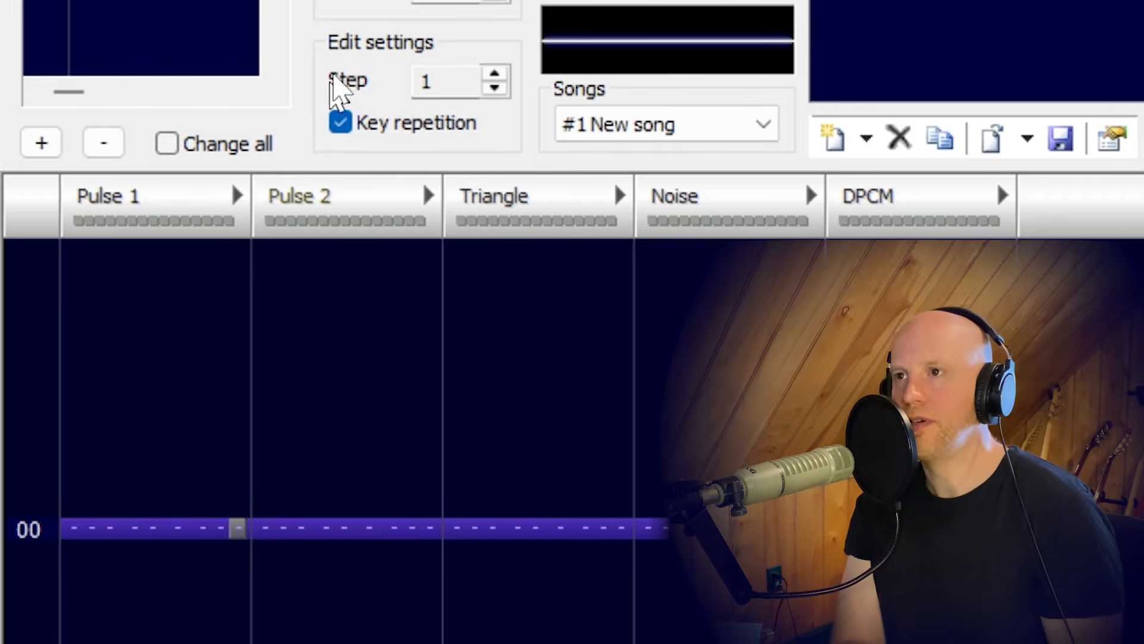
Set the pattern length to 256 rows.
{"action": "double_click", "coordinate": [258, 102]}
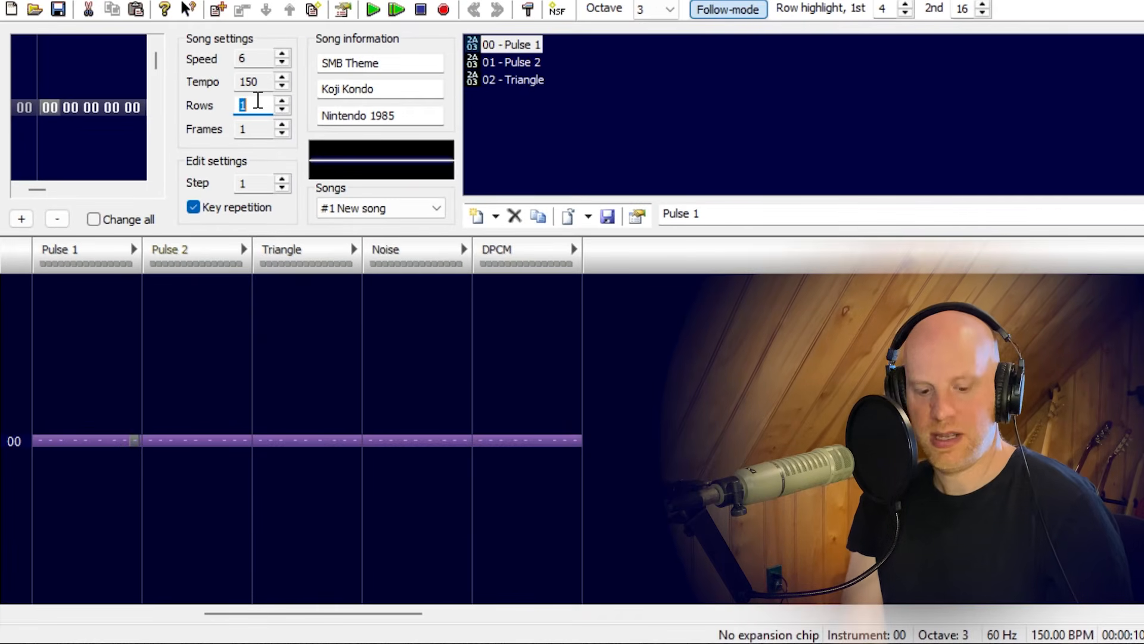
{"action": "type", "text": "256"}
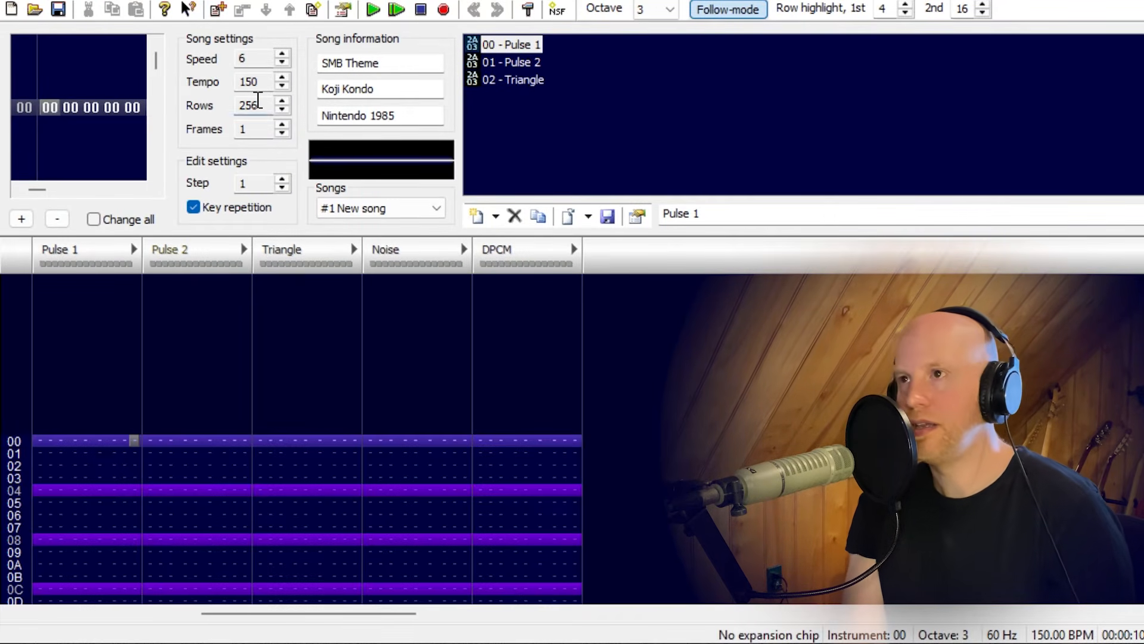
Review the volume sequences of the Pulse 1, Pulse 2 and Triangle instruments and play test notes with Triangle.
{"action": "double_click", "coordinate": [522, 48]}
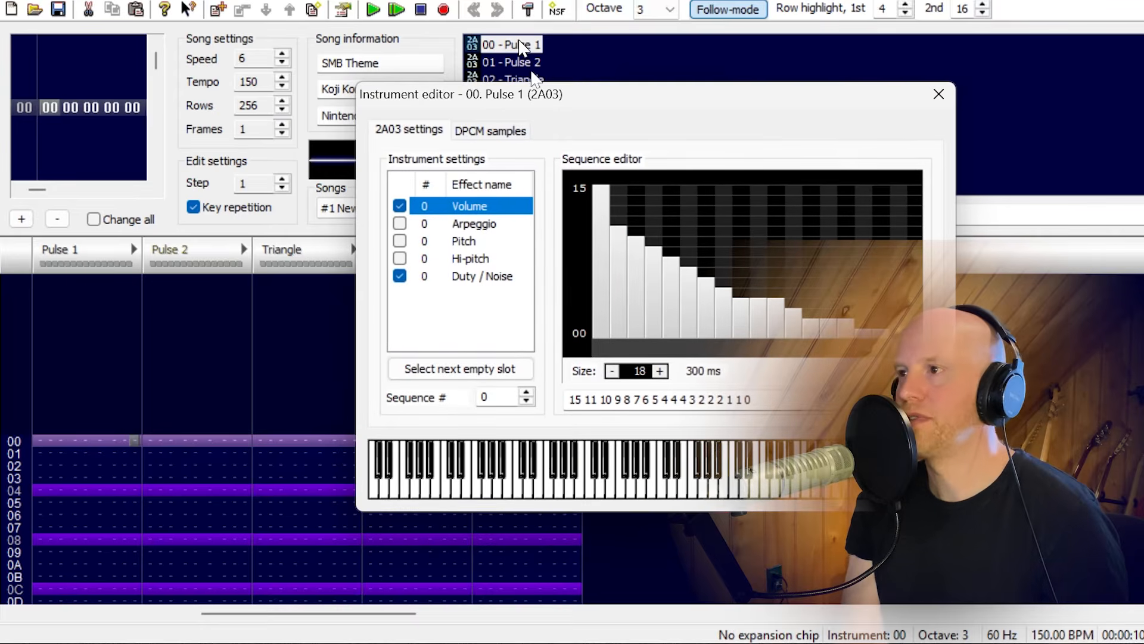
{"action": "left_click", "coordinate": [530, 63]}
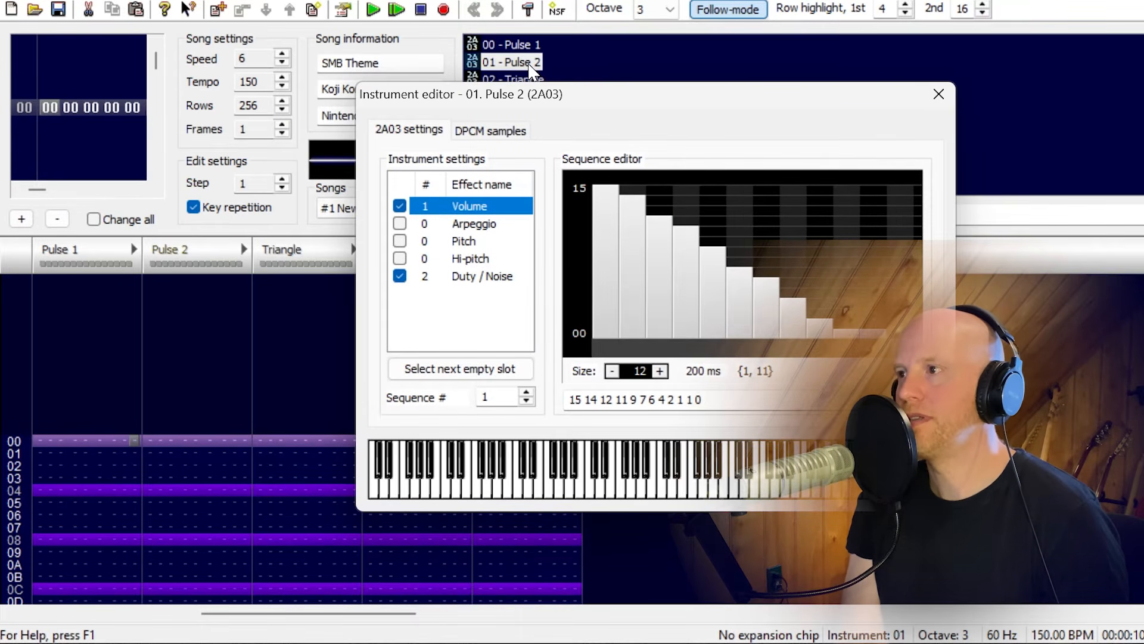
{"action": "left_click", "coordinate": [530, 80]}
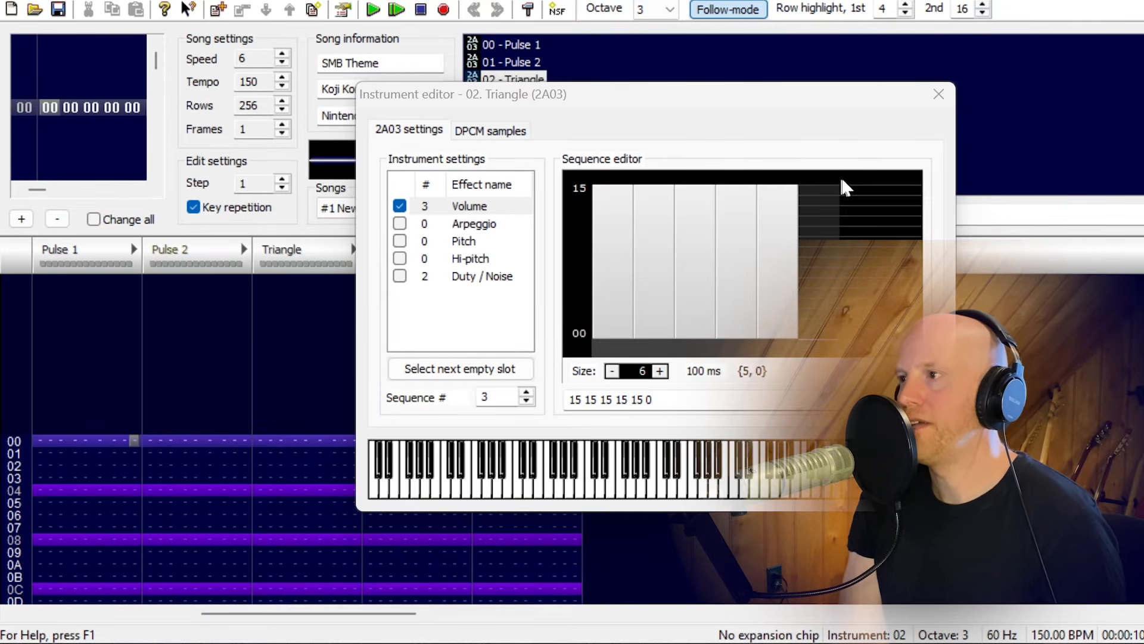
{"action": "left_click_drag", "start_coordinate": [827, 102], "coordinate": [989, 101]}
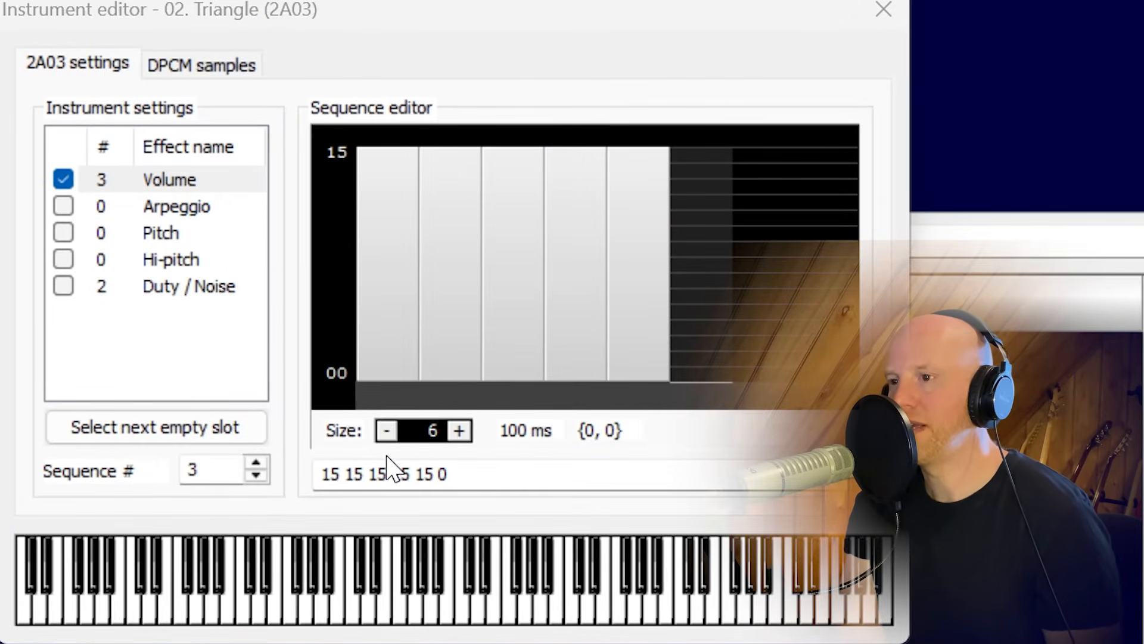
{"action": "key", "text": "v"}
{"action": "key", "text": "v"}
{"action": "key", "text": "b"}
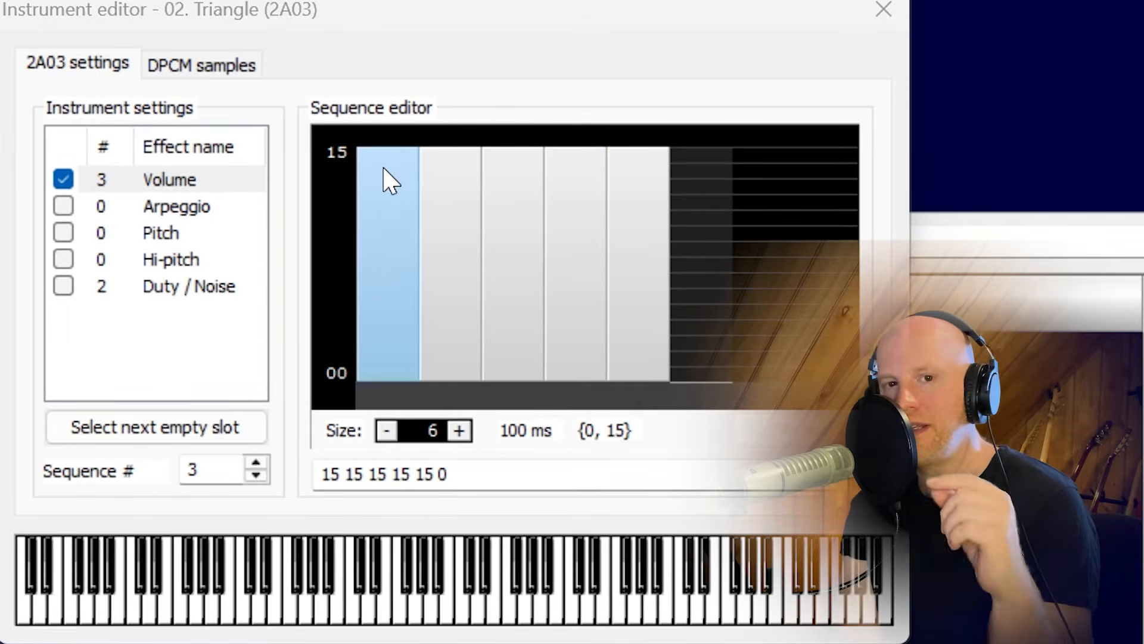
Extend Triangle's volume sequence 3 to 34 steps, redraw it with levels dipping from 15 to about 8, and play test notes.
{"action": "left_click_drag", "start_coordinate": [435, 429], "coordinate": [437, 365]}
{"action": "mouse_move", "coordinate": [393, 271]}
{"action": "left_mouse_down"}
{"action": "mouse_move", "coordinate": [559, 200]}
{"action": "mouse_move", "coordinate": [744, 260]}
{"action": "mouse_move", "coordinate": [439, 178]}
{"action": "mouse_move", "coordinate": [421, 197]}
{"action": "mouse_move", "coordinate": [717, 262]}
{"action": "mouse_move", "coordinate": [822, 184]}
{"action": "mouse_move", "coordinate": [748, 243]}
{"action": "mouse_move", "coordinate": [631, 251]}
{"action": "mouse_move", "coordinate": [620, 227]}
{"action": "left_mouse_up"}
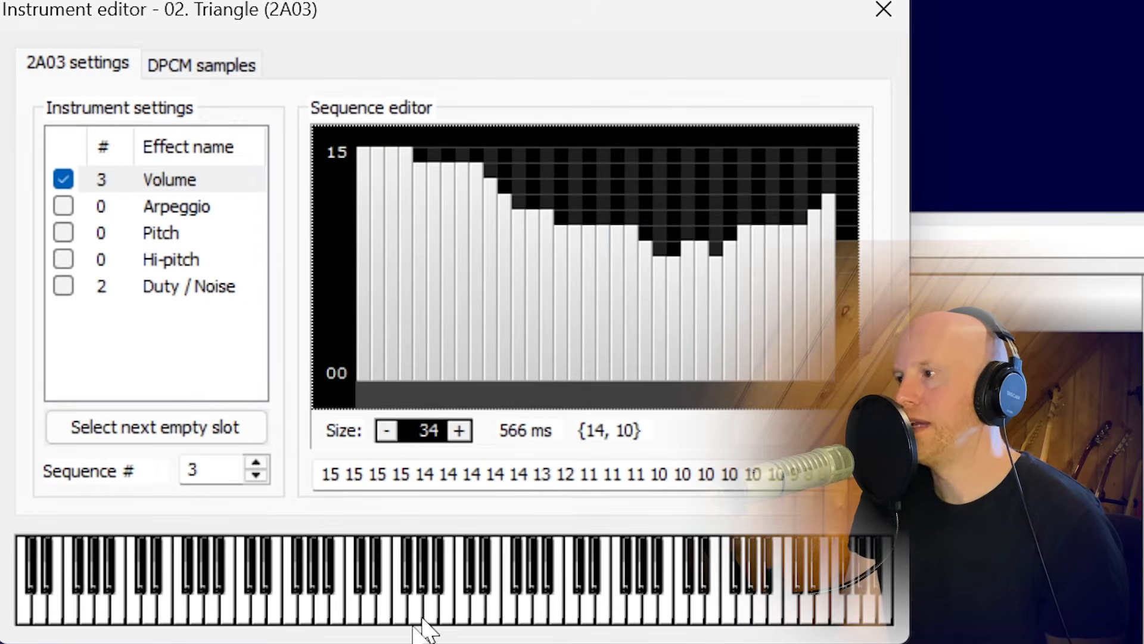
{"action": "left_click", "coordinate": [417, 590]}
{"action": "left_click", "coordinate": [368, 603]}
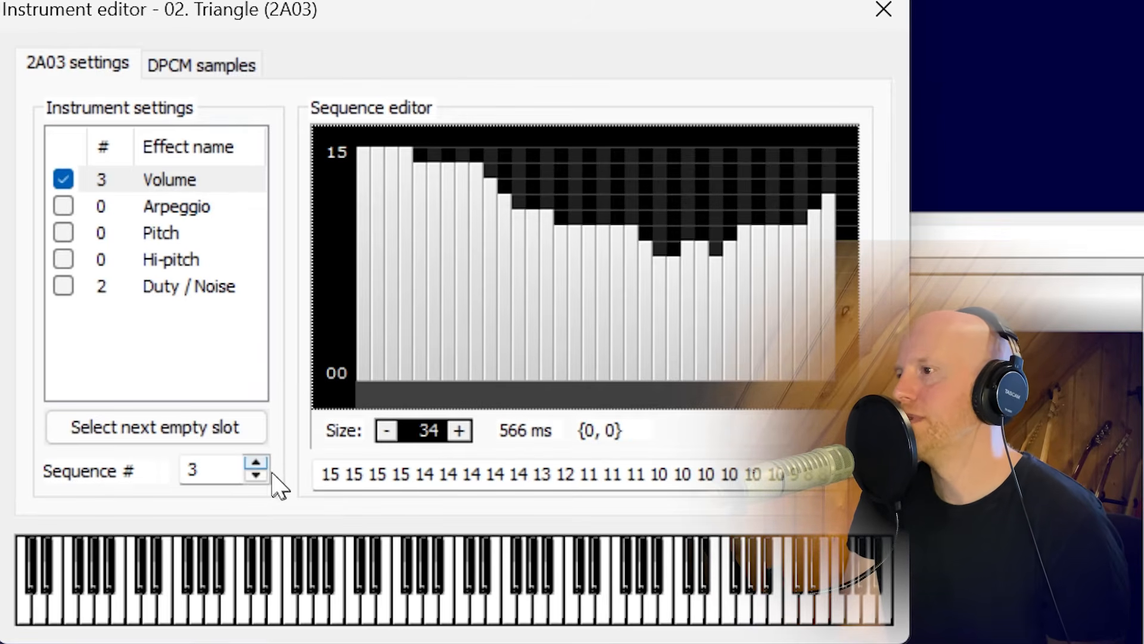
{"action": "left_click", "coordinate": [256, 463]}
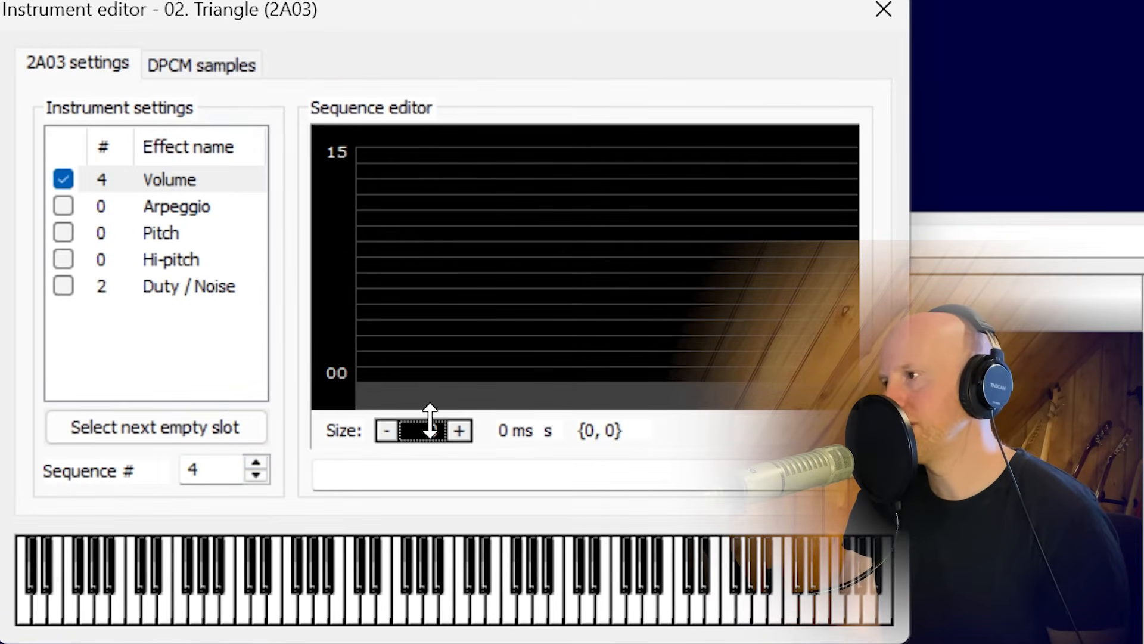
{"action": "left_click", "coordinate": [464, 431]}
{"action": "left_click", "coordinate": [463, 430]}
{"action": "left_click", "coordinate": [463, 431]}
{"action": "left_click", "coordinate": [463, 431]}
{"action": "left_click", "coordinate": [464, 431]}
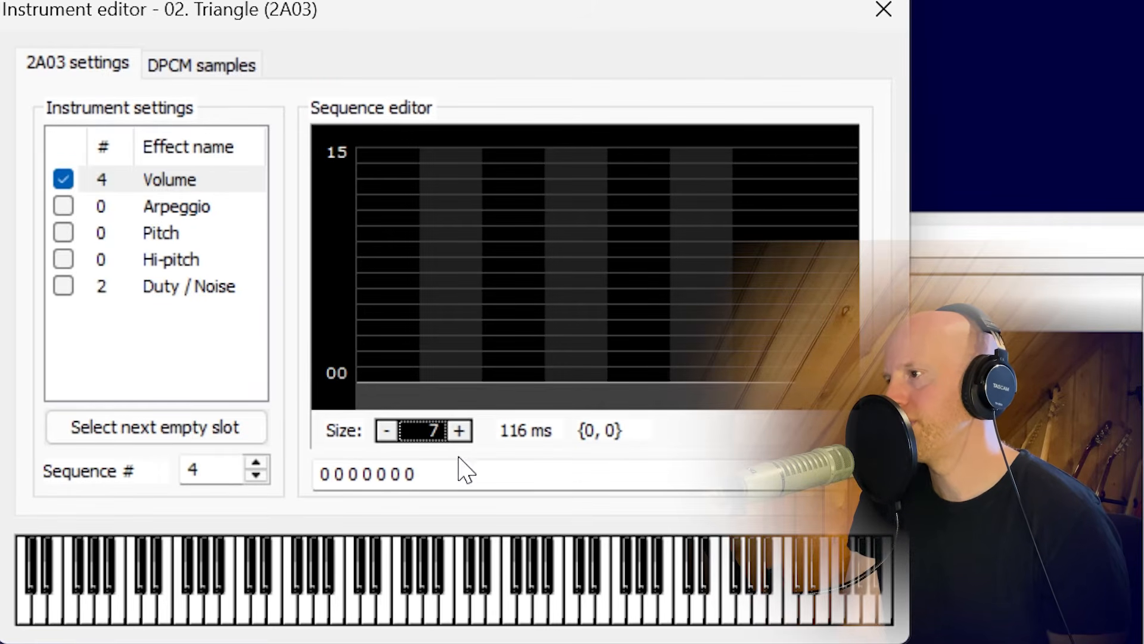
{"action": "mouse_move", "coordinate": [685, 203]}
{"action": "left_mouse_down"}
{"action": "mouse_move", "coordinate": [544, 149]}
{"action": "mouse_move", "coordinate": [358, 159]}
{"action": "left_mouse_up"}
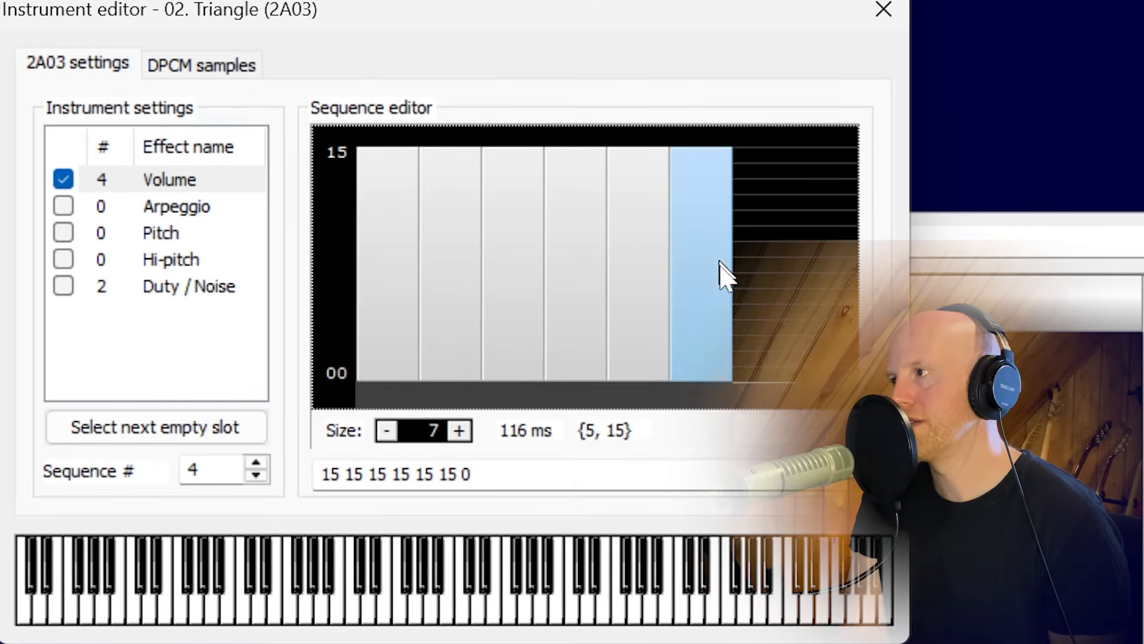
{"action": "left_click", "coordinate": [399, 602]}
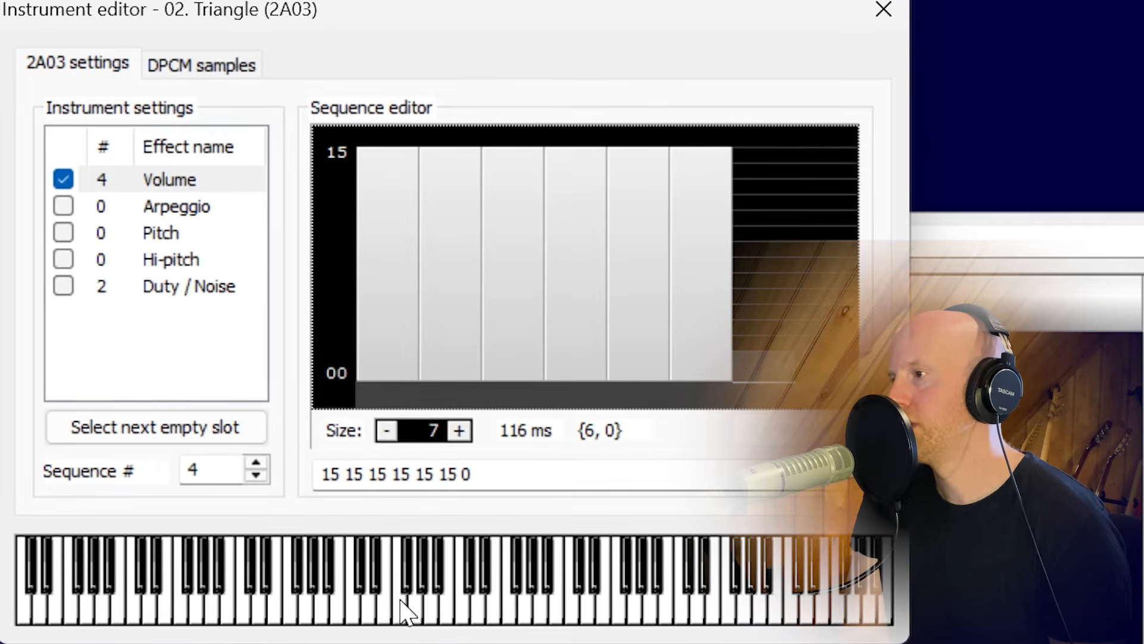
{"action": "left_click", "coordinate": [883, 10]}
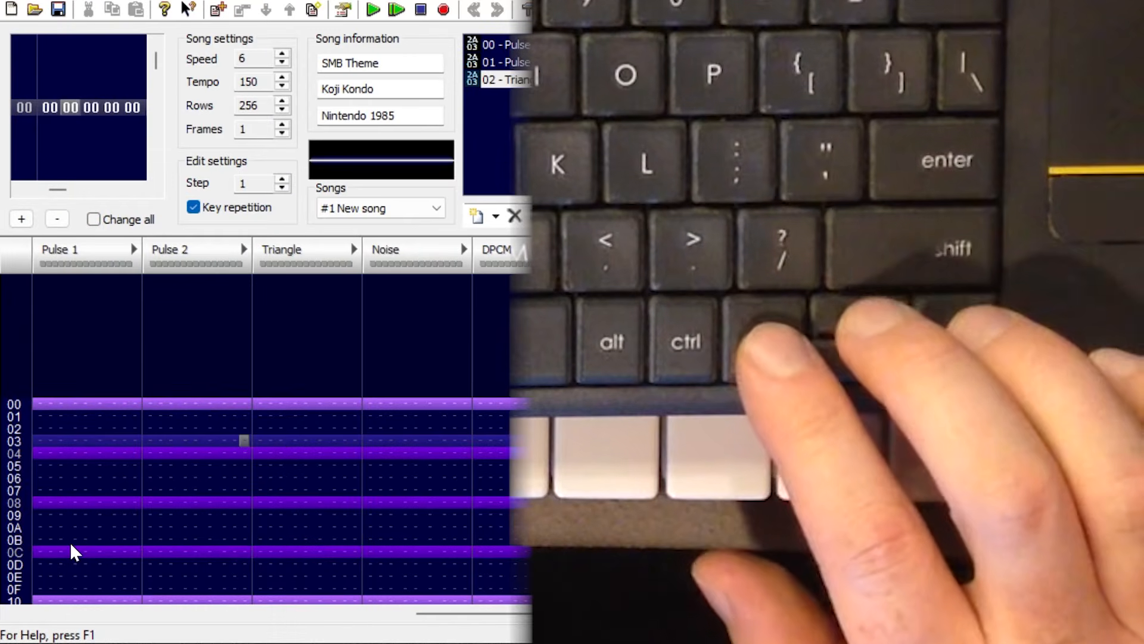
Practise moving the pattern cursor row by row and column by column around the Pulse 2 channel.
{"action": "key", "text": "Down"}
{"action": "key", "text": "Down"}
{"action": "key", "text": "Down"}
{"action": "key", "text": "Left"}
{"action": "key", "text": "Left"}
{"action": "key", "text": "Down"}
{"action": "key", "text": "Down"}
{"action": "key", "text": "Left"}
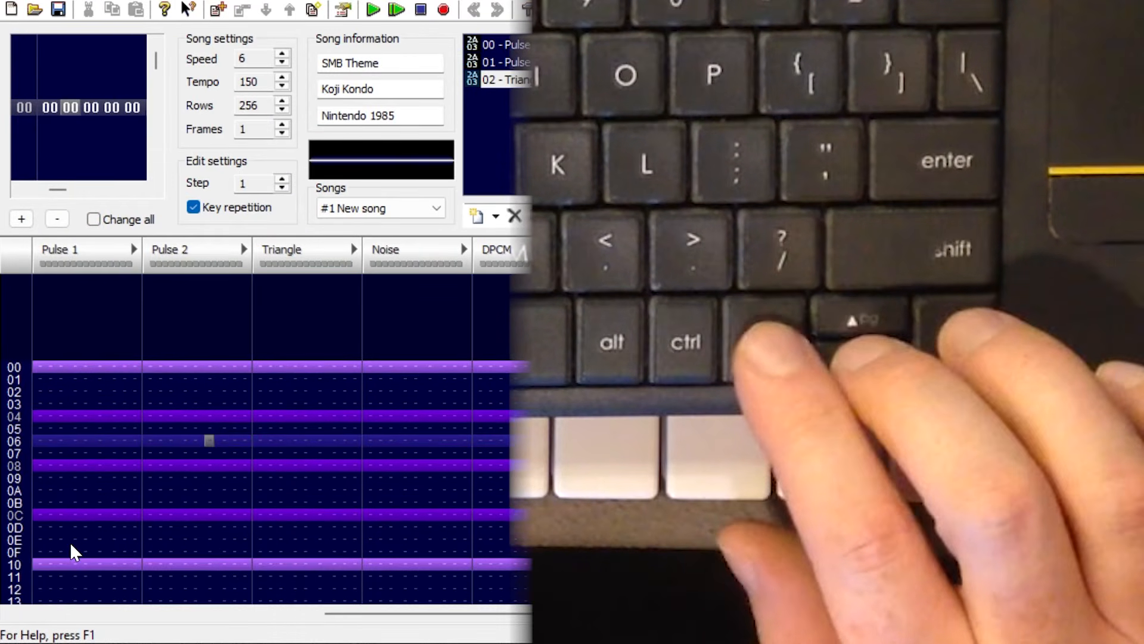
{"action": "key", "text": "Up"}
{"action": "key", "text": "Right"}
{"action": "left_click", "coordinate": [247, 485]}
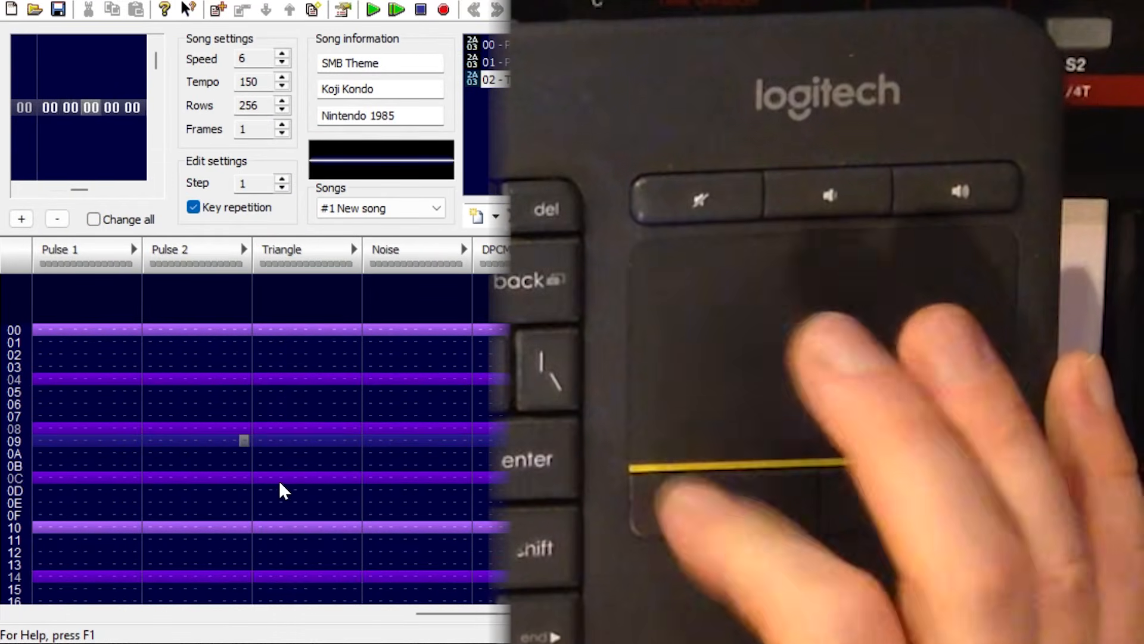
{"action": "left_click", "coordinate": [279, 481]}
Move the pattern cursor back to the note column of Pulse 1 at row 00.
{"action": "key", "text": "Up"}
{"action": "key", "text": "Up"}
{"action": "key", "text": "Up"}
{"action": "key", "text": "Up"}
{"action": "key", "text": "Up"}
{"action": "key", "text": "Up"}
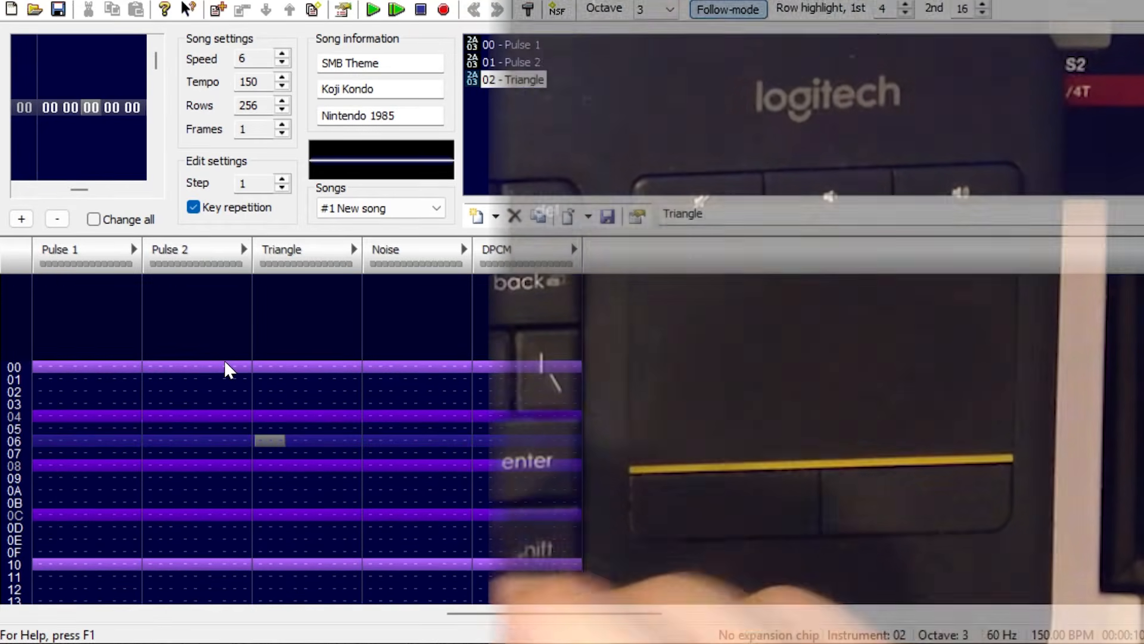
{"action": "key", "text": "Left"}
{"action": "key", "text": "Up"}
{"action": "key", "text": "Left"}
{"action": "key", "text": "Up"}
{"action": "key", "text": "Up"}
{"action": "key", "text": "Up"}
{"action": "key", "text": "Up"}
{"action": "key", "text": "Left"}
{"action": "key", "text": "Left"}
{"action": "key", "text": "Left"}
{"action": "key", "text": "Left"}
{"action": "key", "text": "Left"}
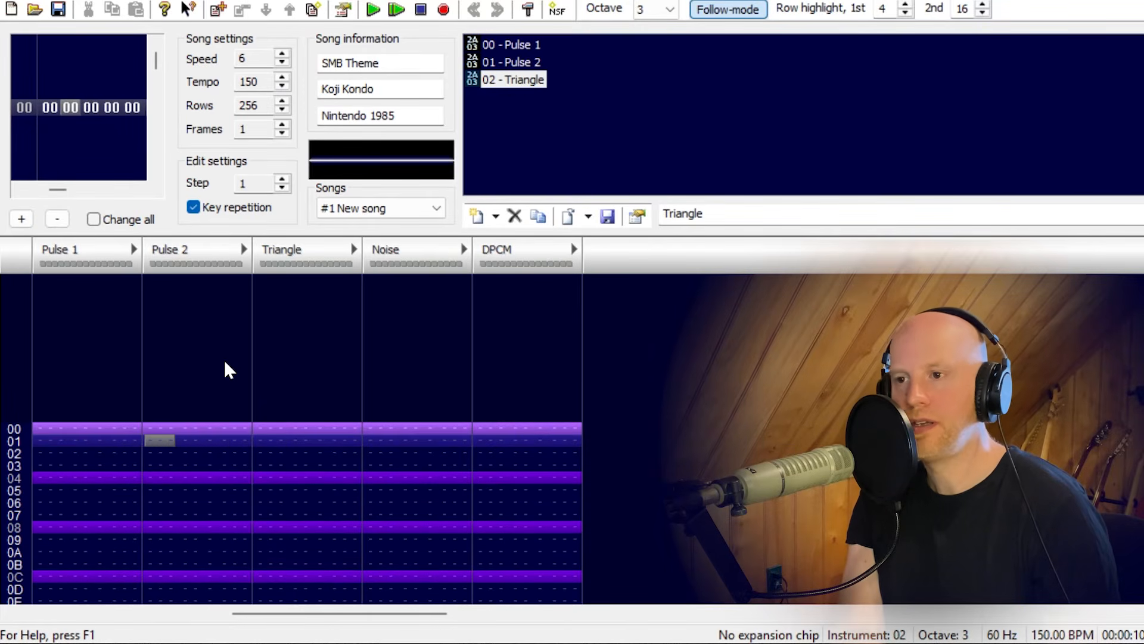
{"action": "key", "text": "Up"}
{"action": "key", "text": "Left"}
{"action": "key", "text": "Left"}
{"action": "key", "text": "Left"}
{"action": "key", "text": "Left"}
{"action": "key", "text": "Left"}
{"action": "key", "text": "Left"}
{"action": "key", "text": "Left"}
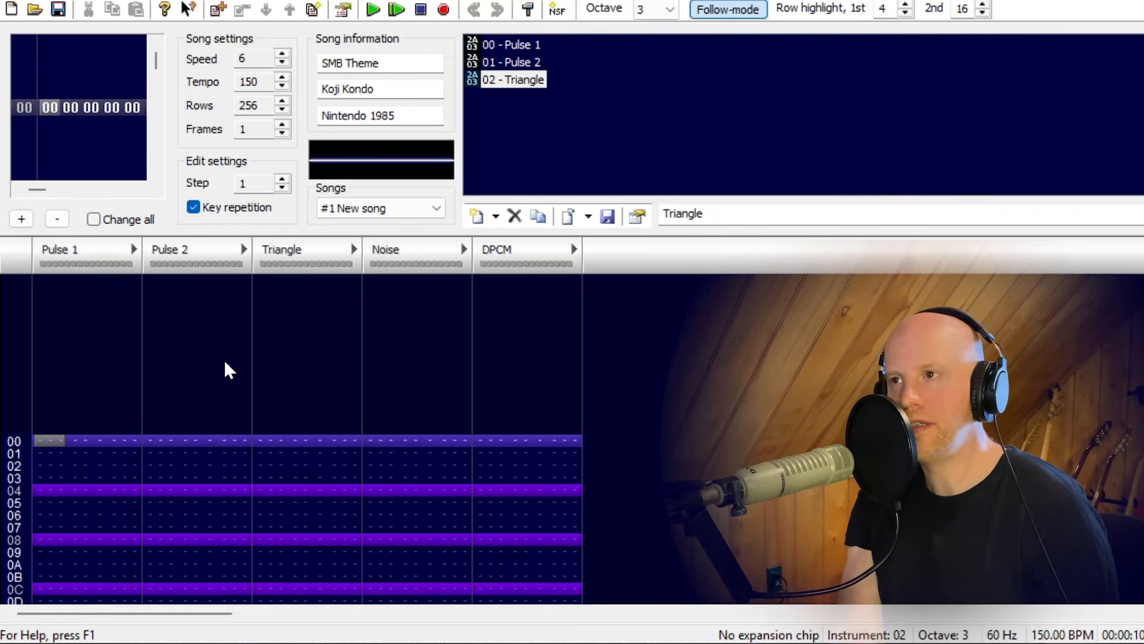
Play a few test notes with the Triangle instrument while edit mode is off.
{"action": "key", "text": "z"}
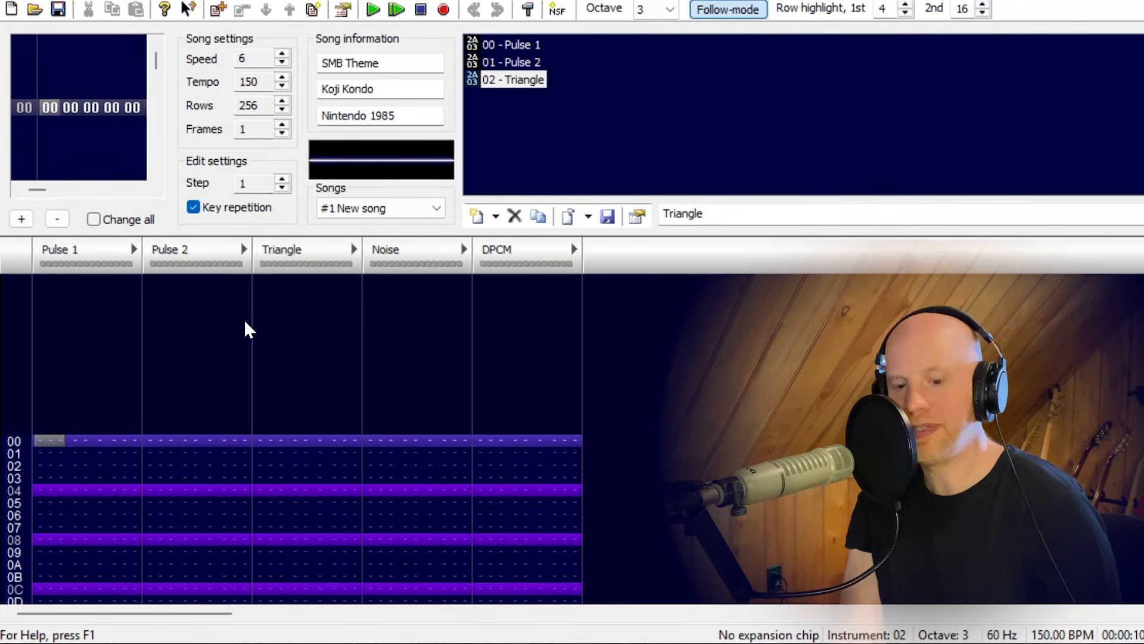
{"action": "key", "text": "z"}
{"action": "key", "text": "z"}
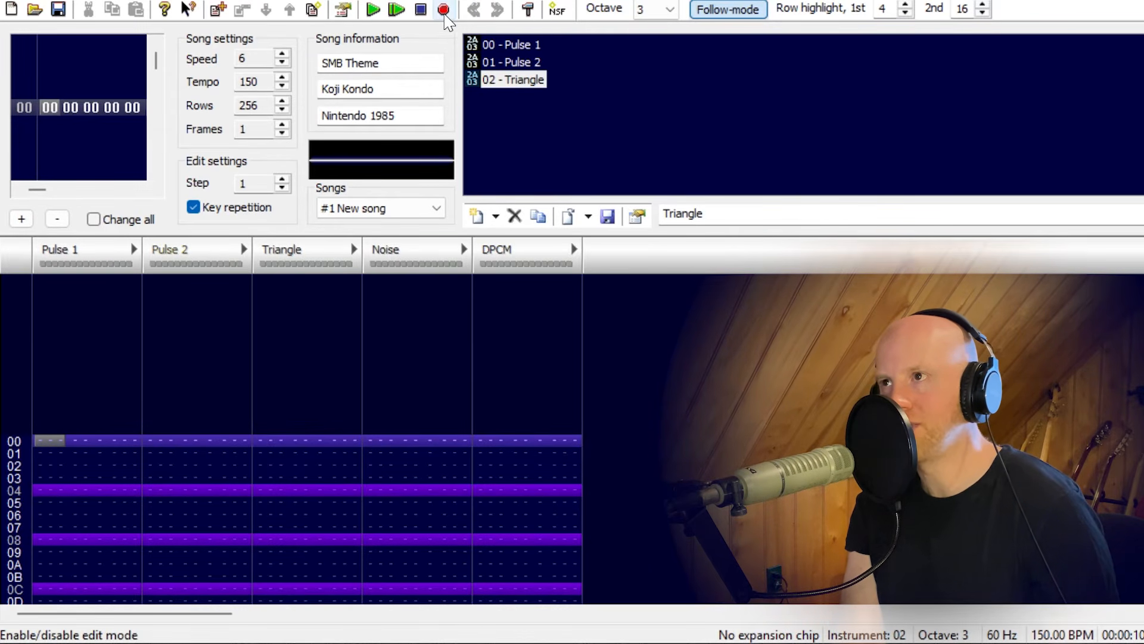
Turn on edit mode and enter an ascending scale from C-3 to D-4 in rows 00 to 08 of Pulse 1.
{"action": "key", "text": "space"}
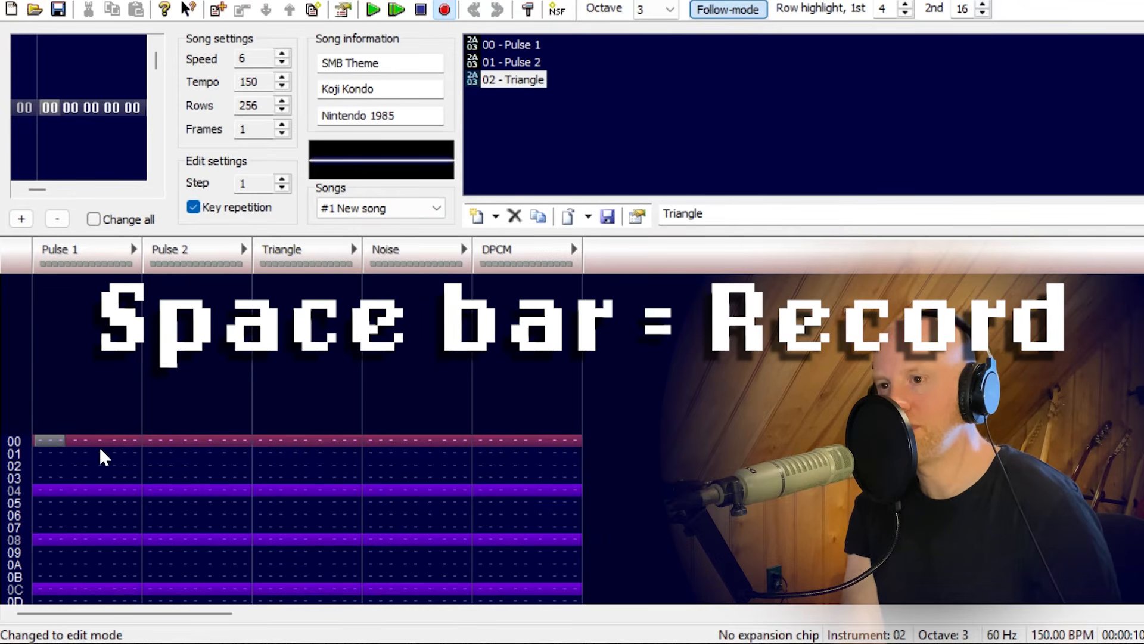
{"action": "key", "text": "z"}
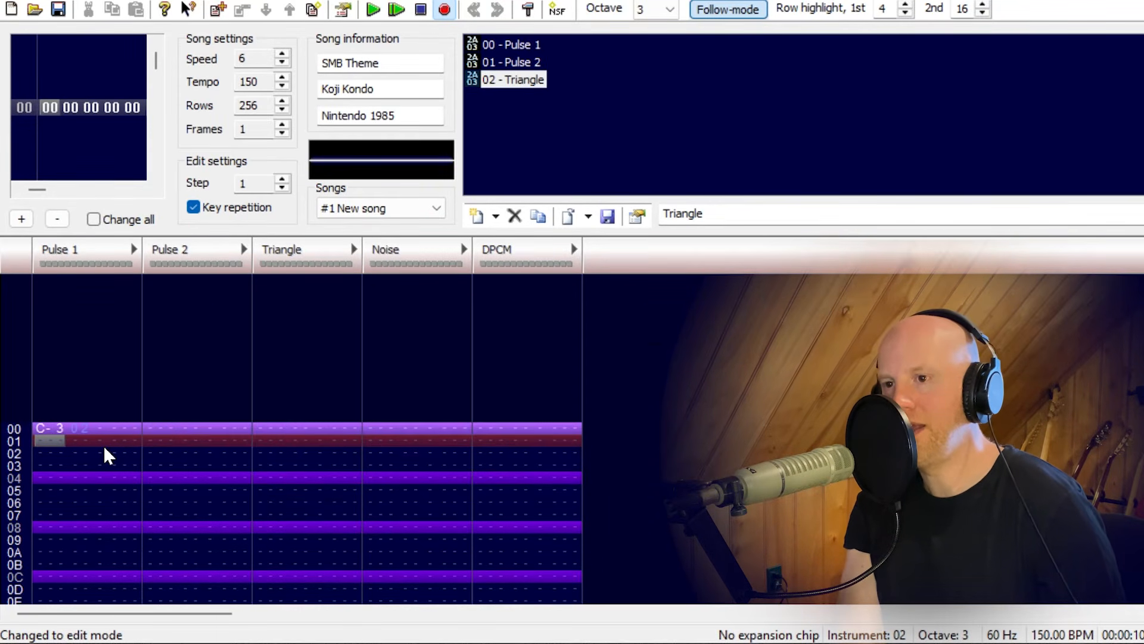
{"action": "key", "text": "x"}
{"action": "key", "text": "c"}
{"action": "key", "text": "v"}
{"action": "key", "text": "b"}
{"action": "key", "text": "n"}
{"action": "key", "text": "m"}
{"action": "key", "text": "comma"}
{"action": "key", "text": "period"}
{"action": "key", "text": "Up"}
{"action": "key", "text": "Up"}
{"action": "key", "text": "Up"}
{"action": "key", "text": "Up"}
{"action": "key", "text": "Up"}
{"action": "key", "text": "Up"}
{"action": "key", "text": "Up"}
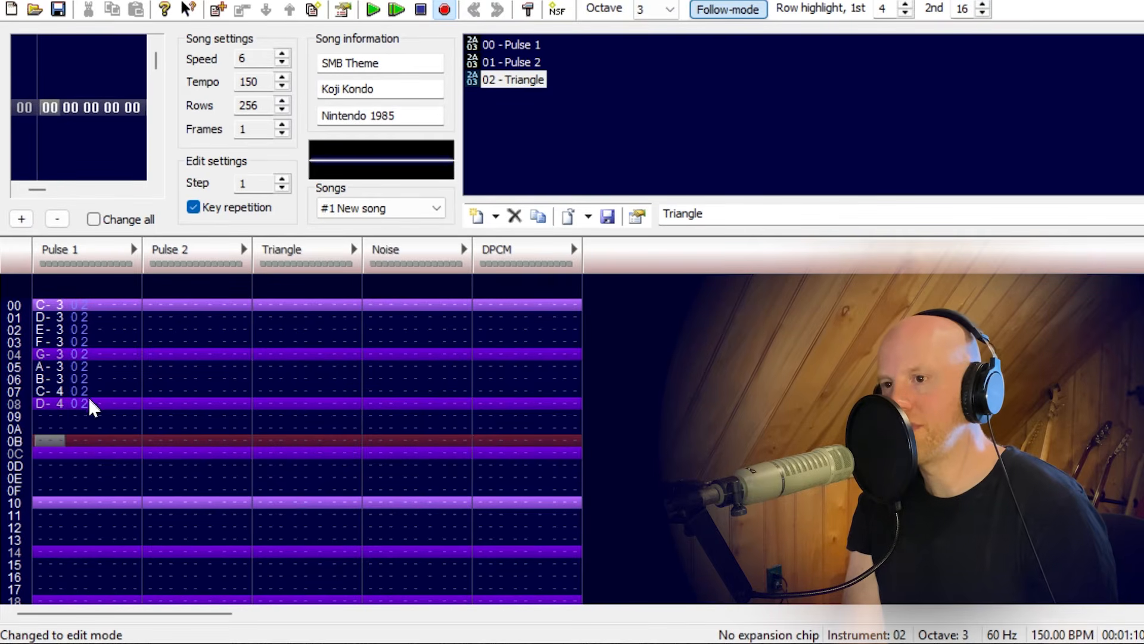
Select the scale notes in rows 00 to 08 of Pulse 1 and delete them.
{"action": "left_click_drag", "start_coordinate": [84, 403], "coordinate": [34, 301]}
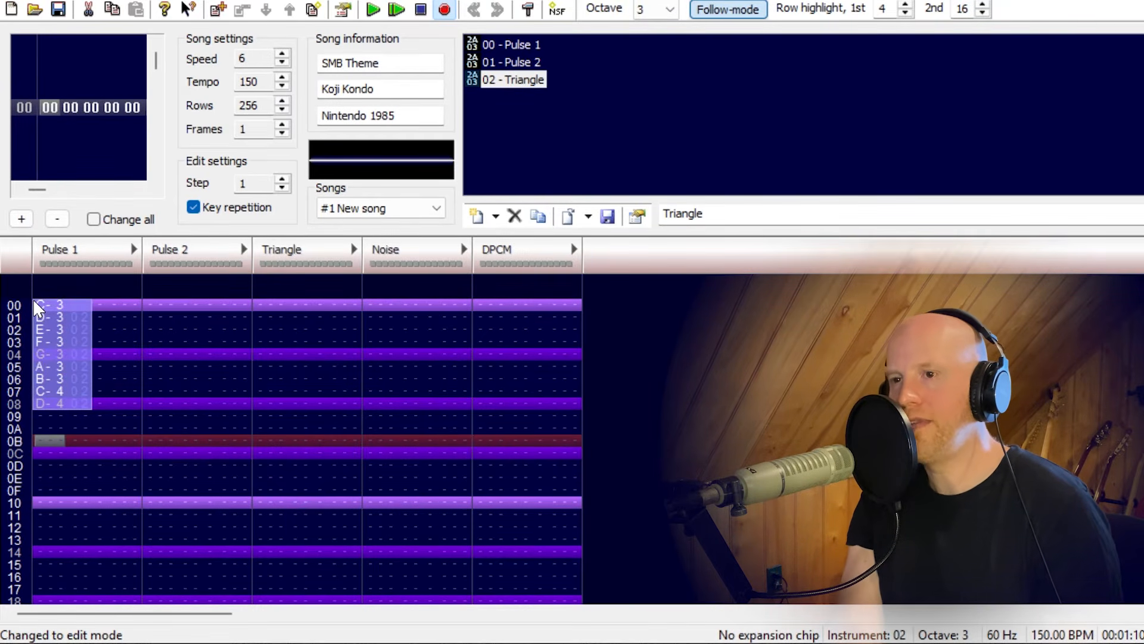
{"action": "key", "text": "Delete"}
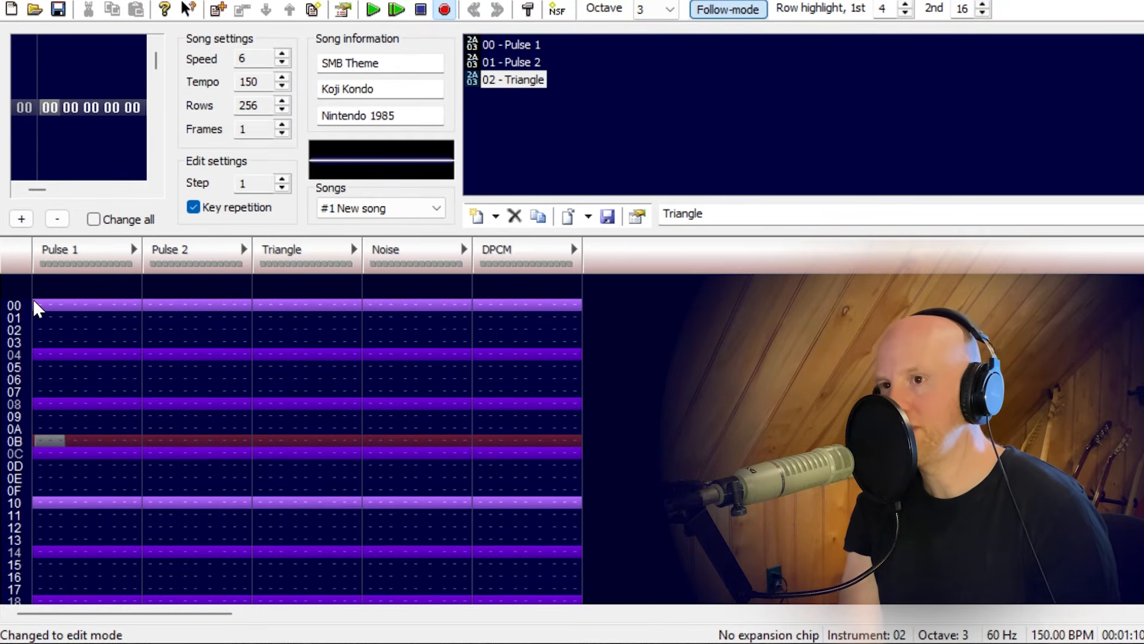
Play the empty pattern from row 00 and stop it to practise playback control.
{"action": "key", "text": "Home"}
{"action": "key", "text": "Return"}
{"action": "key", "text": "Return"}
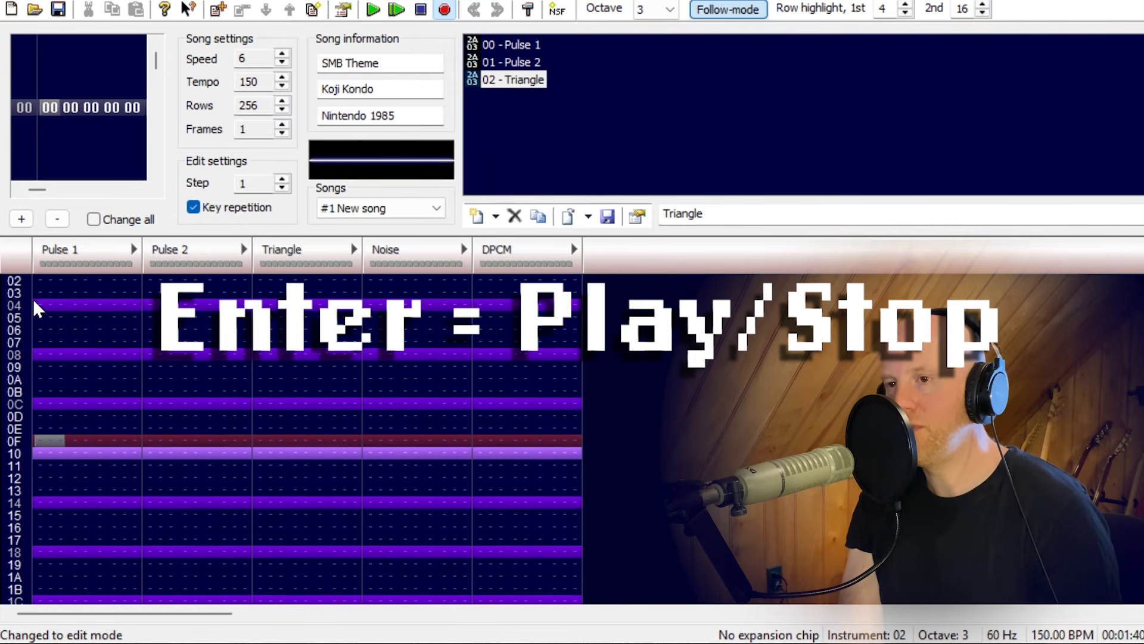
{"action": "left_click", "coordinate": [374, 10]}
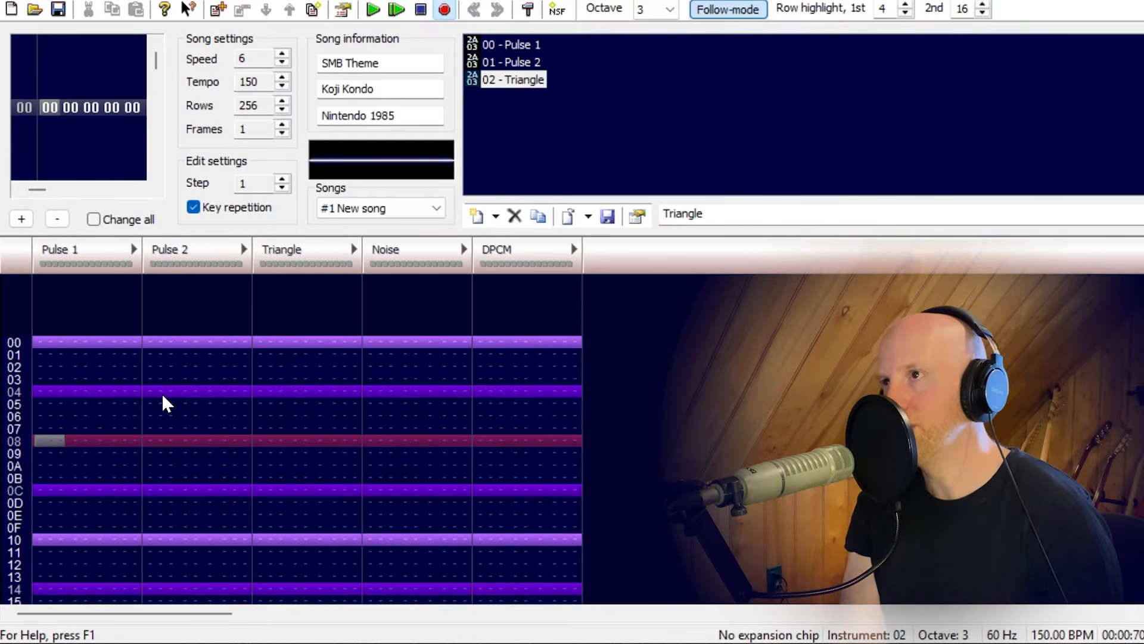
Check the MIDI input and output devices in the program configuration and accept the settings.
{"action": "left_click", "coordinate": [525, 12]}
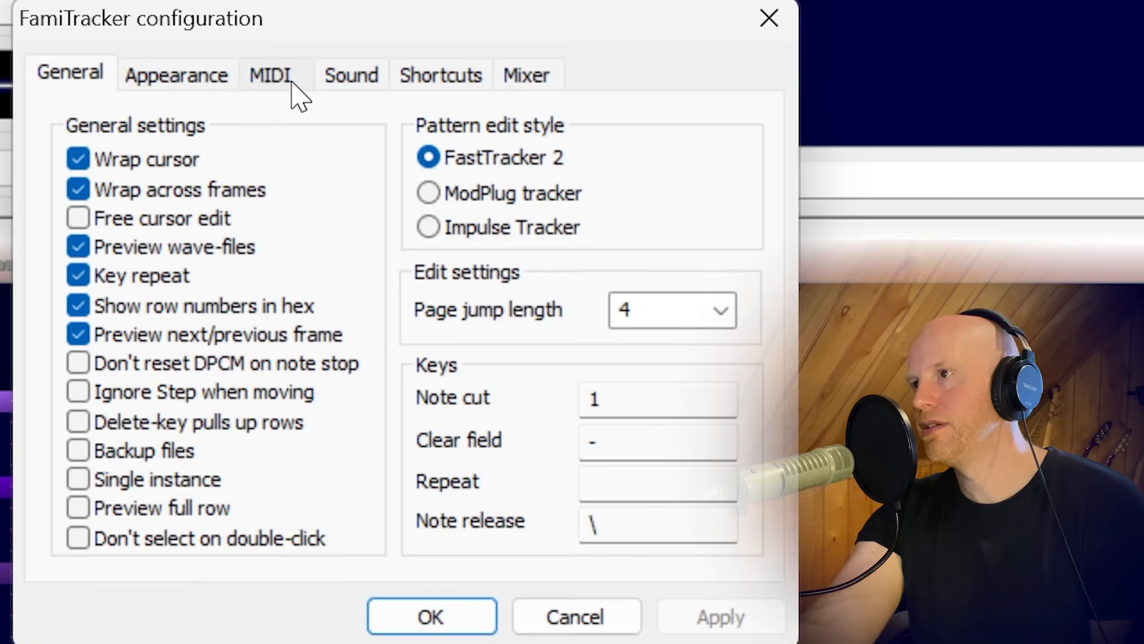
{"action": "left_click", "coordinate": [297, 93]}
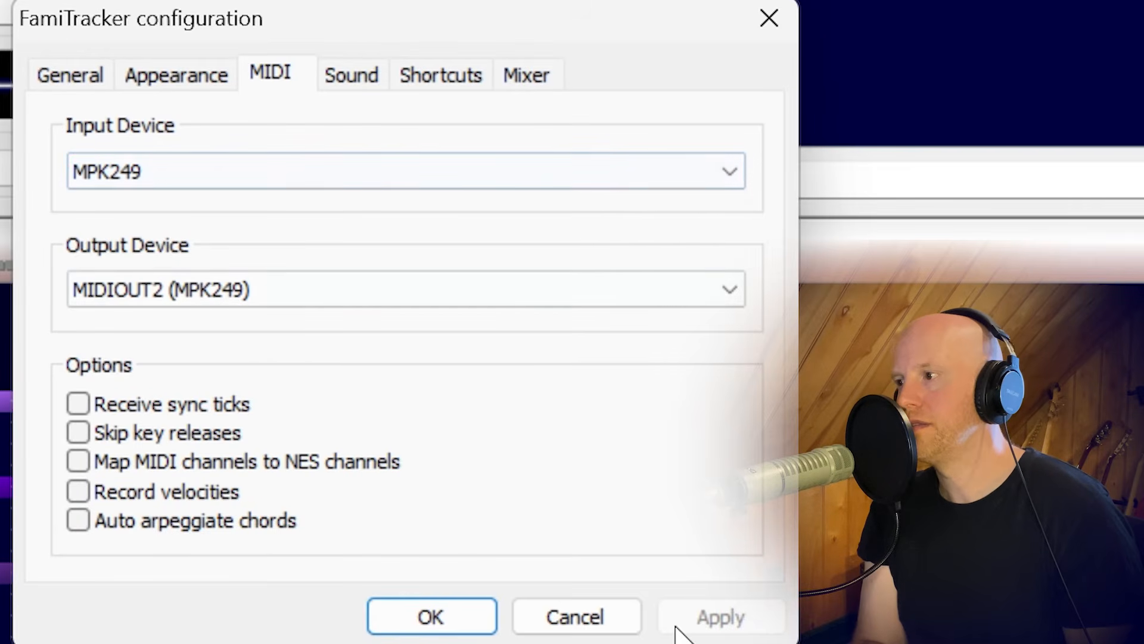
{"action": "left_click", "coordinate": [432, 618]}
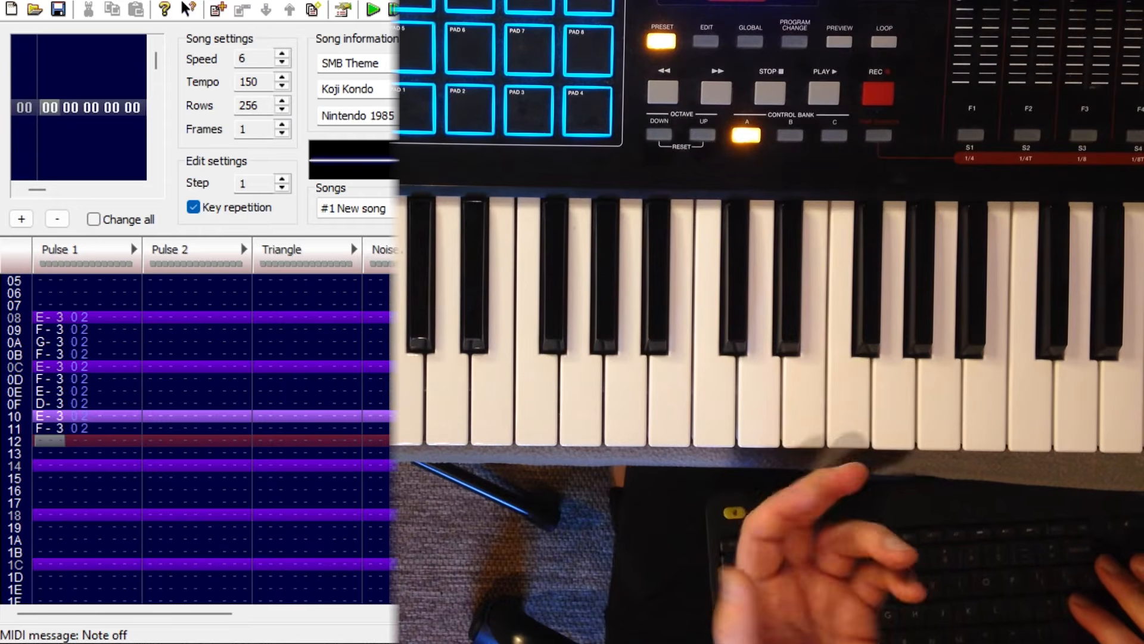
Play the song in edit mode, record live MIDI keyboard notes into Pulse 1, stop, and go back up through them.
{"action": "key", "text": "Return"}
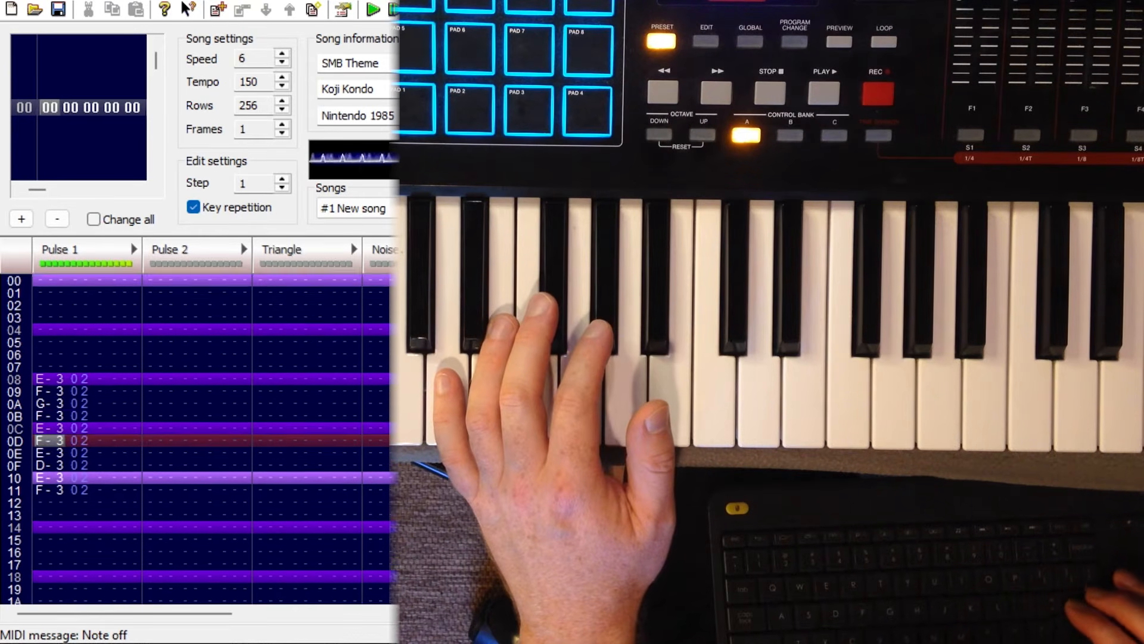
{"action": "key", "text": "Return"}
{"action": "key", "text": "Return"}
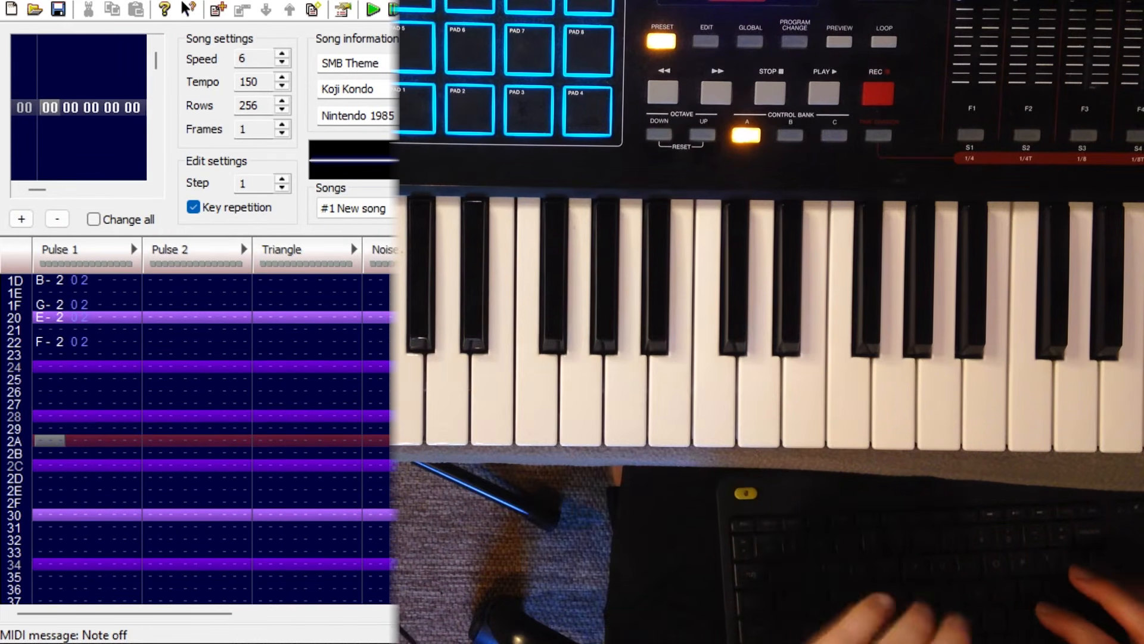
{"action": "key", "text": "Up"}
{"action": "key", "text": "Up"}
{"action": "key", "text": "Up"}
{"action": "key", "text": "Up"}
{"action": "key", "text": "Up"}
{"action": "key", "text": "Up"}
{"action": "key", "text": "Up"}
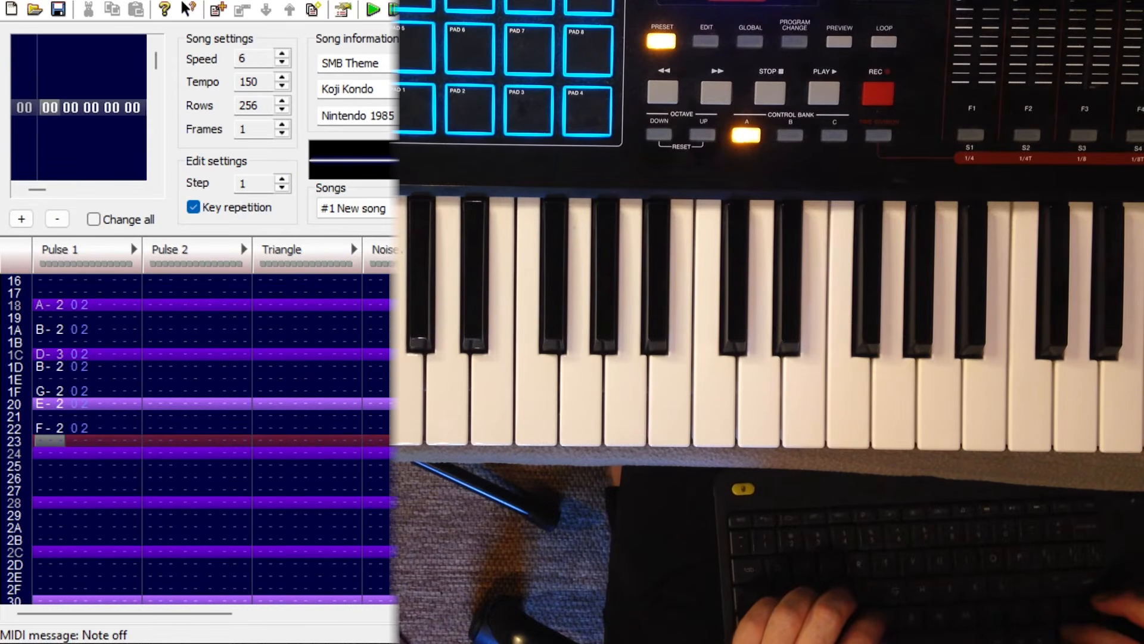
{"action": "key", "text": "Up"}
{"action": "key", "text": "Up"}
{"action": "key", "text": "Up"}
{"action": "key", "text": "Up"}
{"action": "key", "text": "Up"}
{"action": "key", "text": "Up"}
{"action": "key", "text": "Up"}
{"action": "key", "text": "Up"}
{"action": "key", "text": "Up"}
{"action": "key", "text": "Up"}
{"action": "key", "text": "Up"}
{"action": "key", "text": "Up"}
{"action": "key", "text": "Up"}
{"action": "key", "text": "Up"}
{"action": "key", "text": "Up"}
{"action": "key", "text": "Up"}
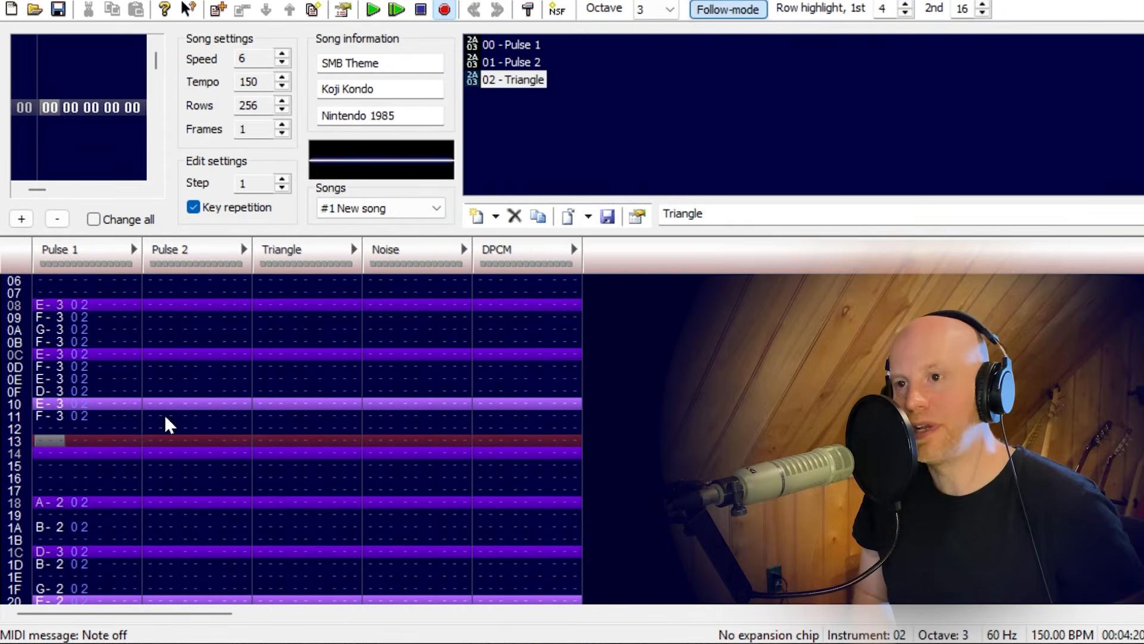
Clear all the recorded notes from the Pulse 1 channel.
{"action": "left_click", "coordinate": [51, 315]}
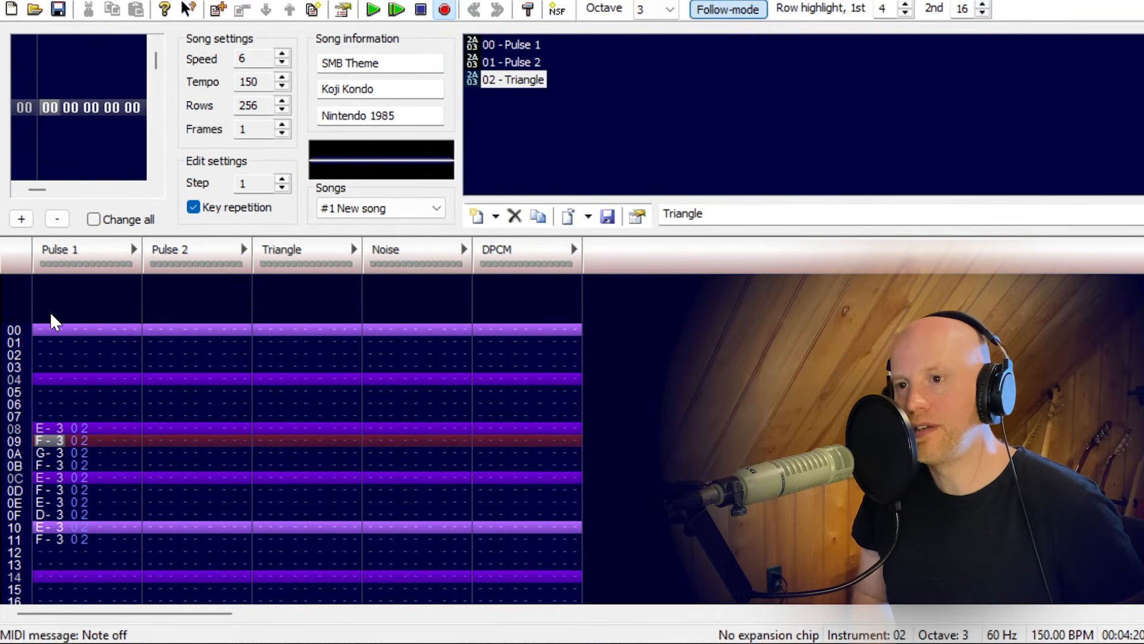
{"action": "key", "text": "Up"}
{"action": "key", "text": "Up"}
{"action": "key", "text": "ctrl+a"}
{"action": "key", "text": "Delete"}
{"action": "left_click", "coordinate": [64, 356]}
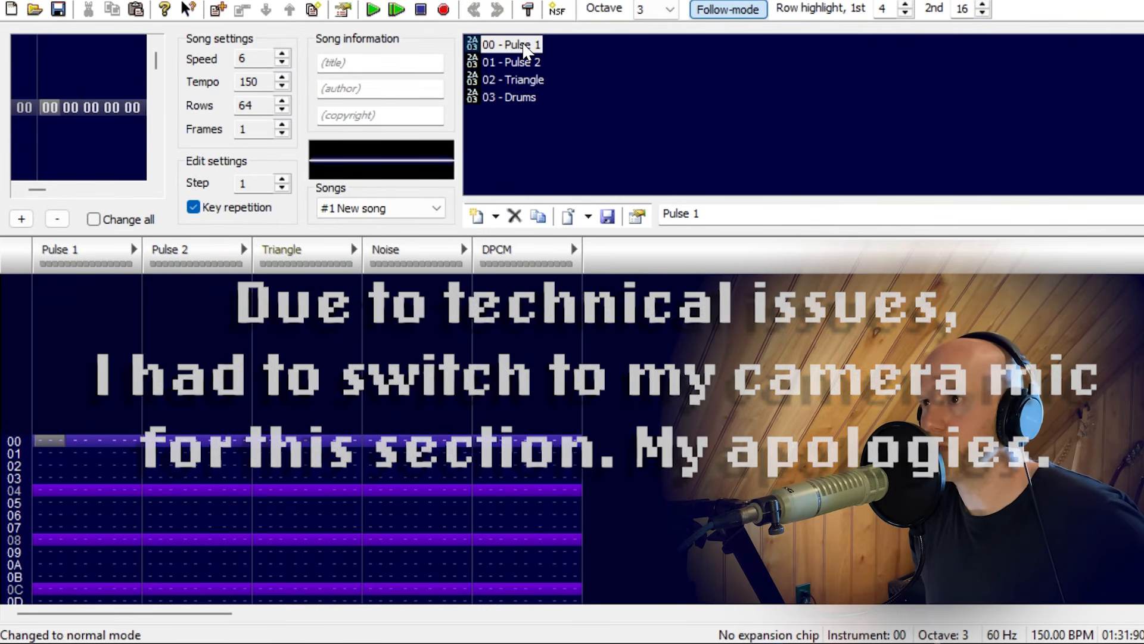
Examine the volume sequences of the prepared Pulse and Drums instruments, select the Noise channel and close the instrument editor.
{"action": "double_click", "coordinate": [524, 48]}
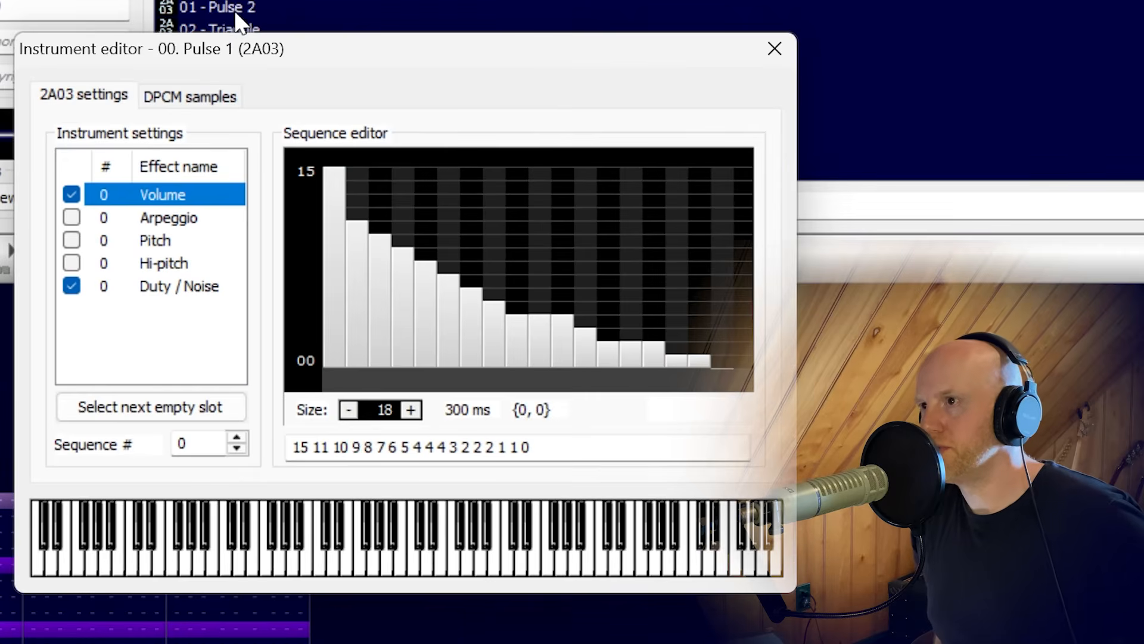
{"action": "left_click", "coordinate": [235, 9]}
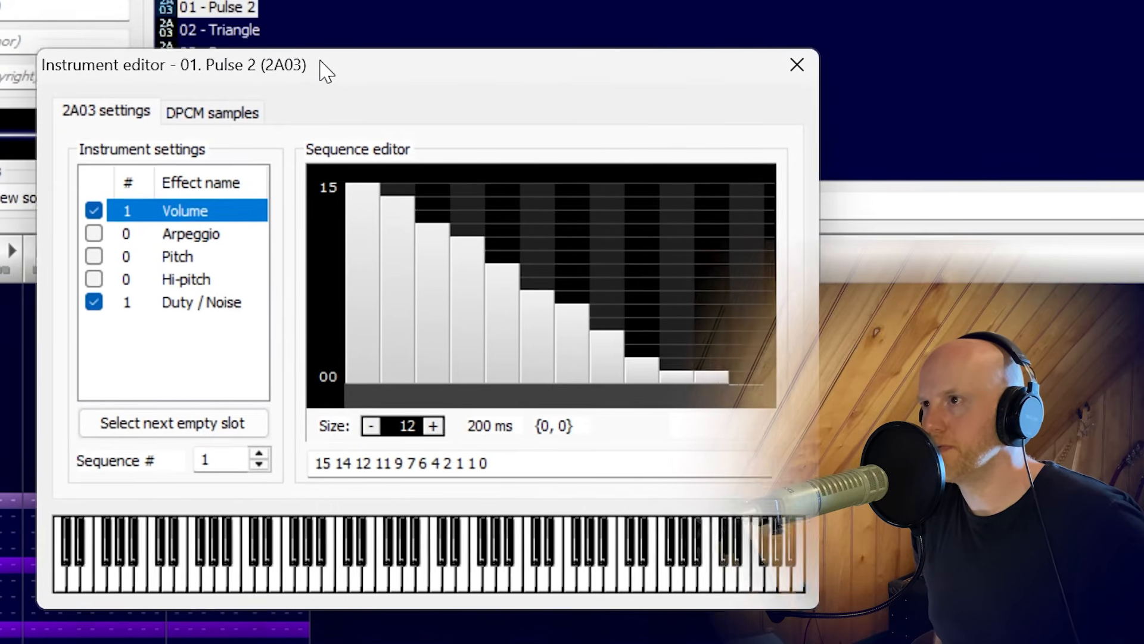
{"action": "left_click", "coordinate": [244, 28]}
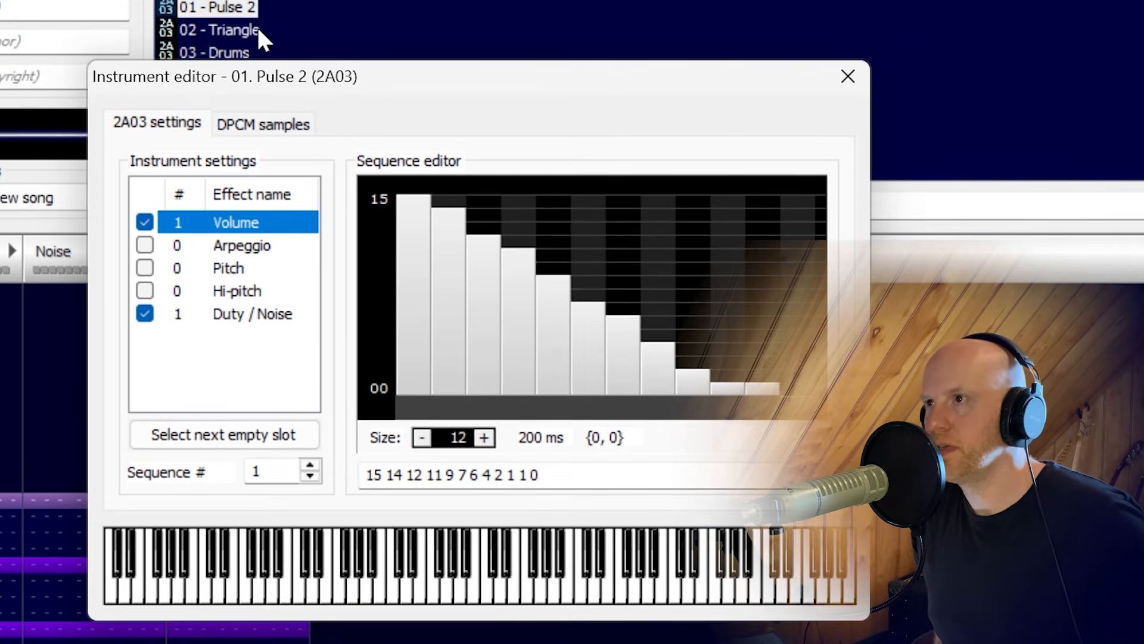
{"action": "left_click", "coordinate": [241, 52]}
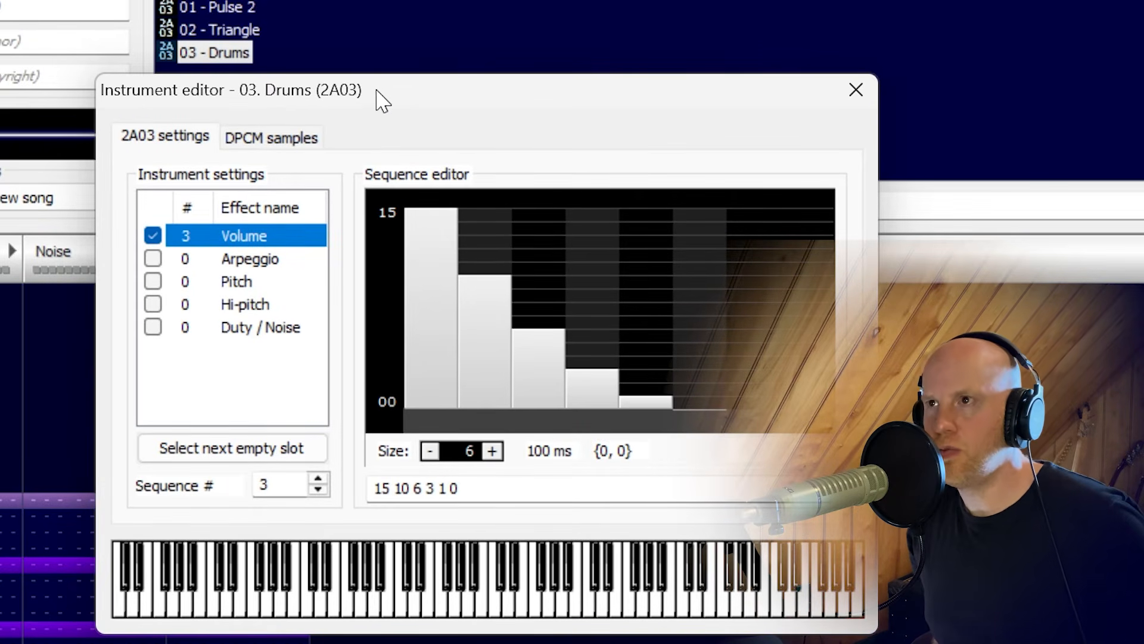
{"action": "left_click", "coordinate": [2, 501]}
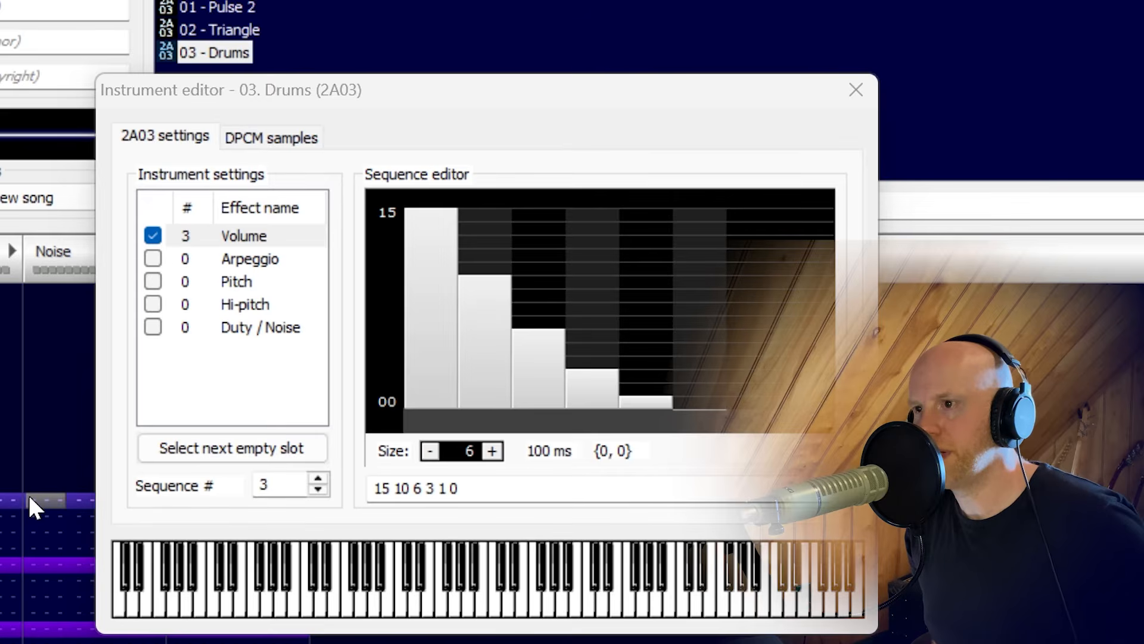
{"action": "left_click", "coordinate": [857, 90]}
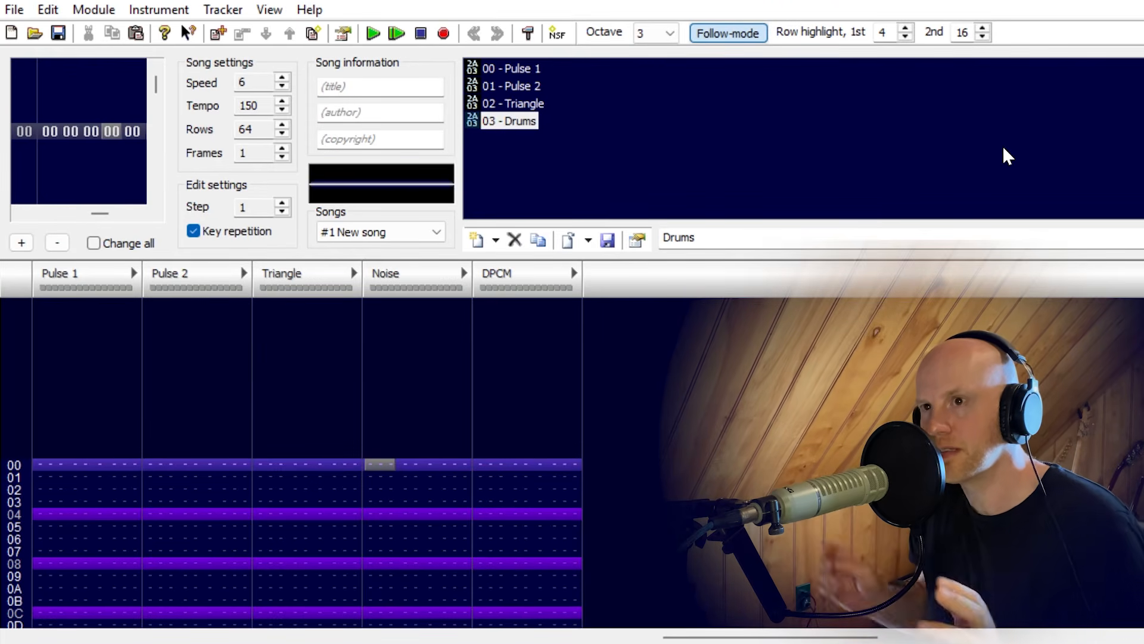
With the Pulse 1 instrument, record E-4, E-4, E-4, C-4, E-4, G-4 and G-3 in rows 00 to 06 of Pulse 1.
{"action": "left_click", "coordinate": [519, 69]}
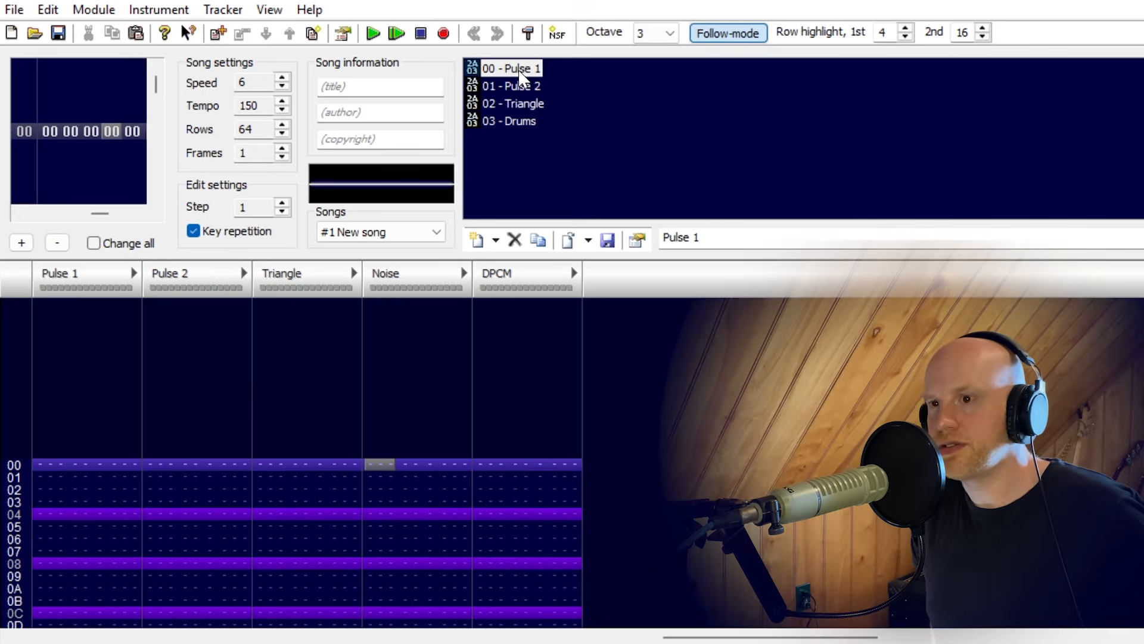
{"action": "left_click", "coordinate": [45, 470]}
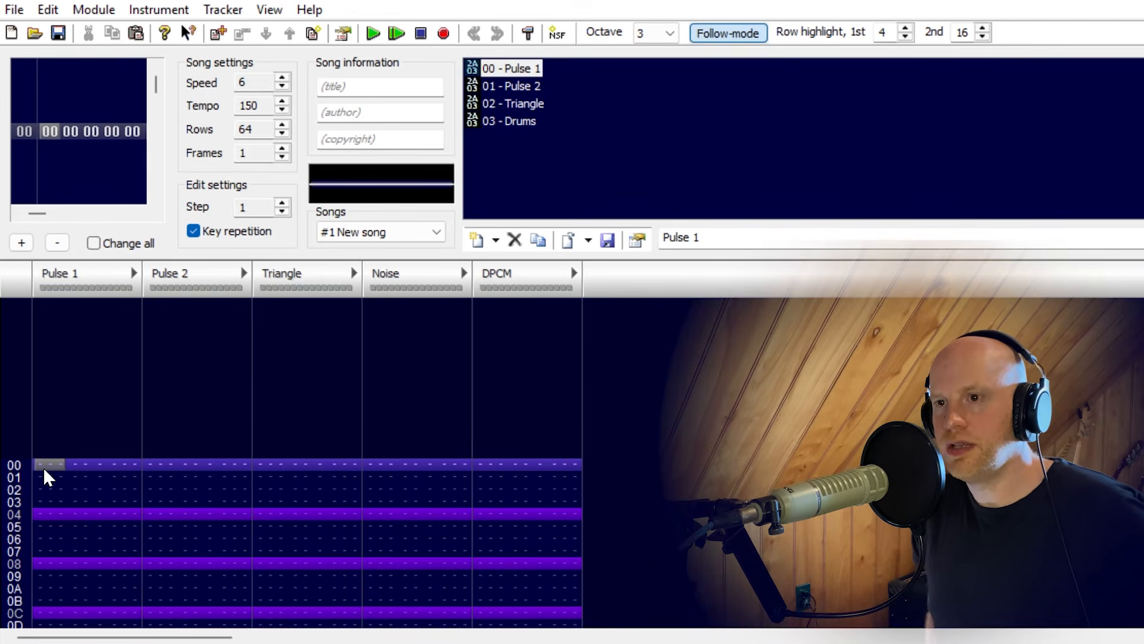
{"action": "key", "text": "space"}
{"action": "key", "text": "space"}
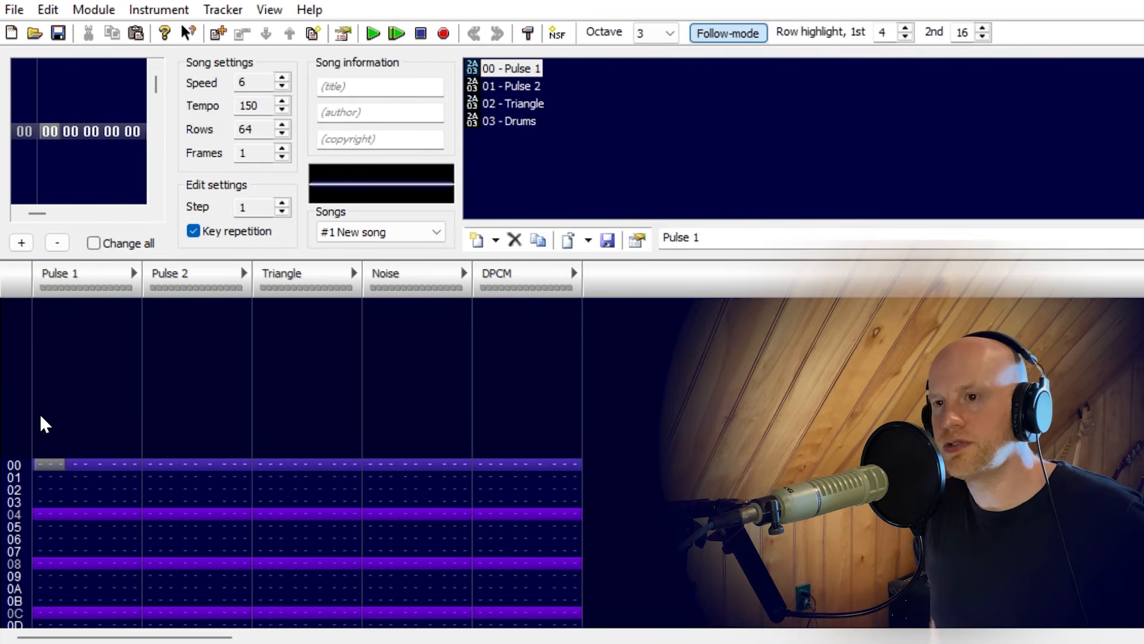
{"action": "key", "text": "space"}
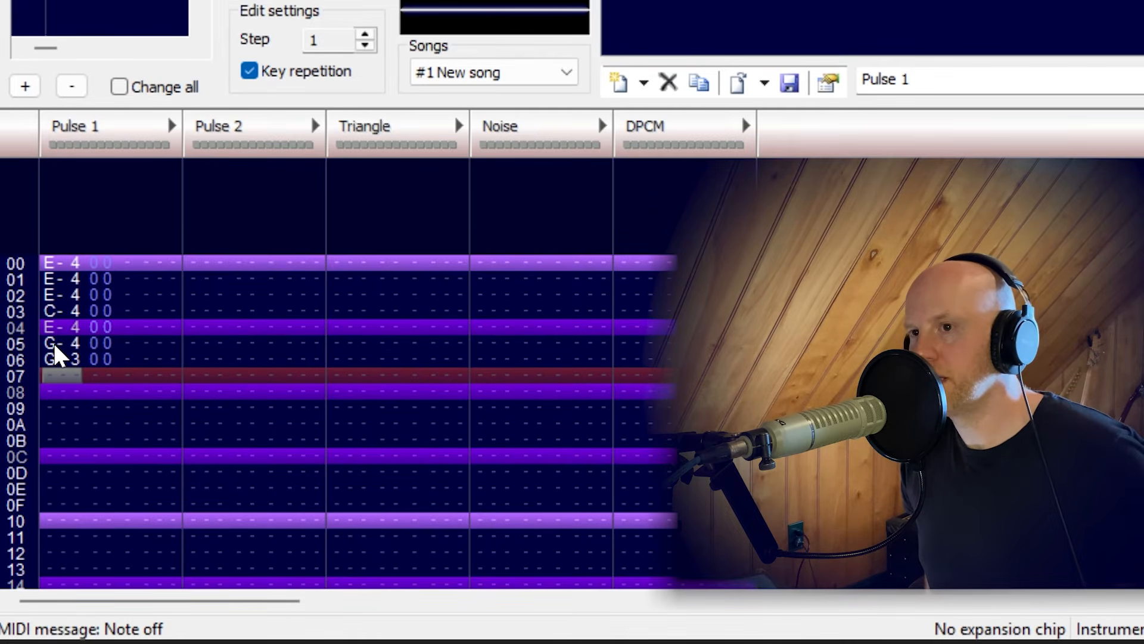
Insert empty rows at 02 and 04 in Pulse 1 to space out the opening E-4 and C-4 notes.
{"action": "key", "text": "Return"}
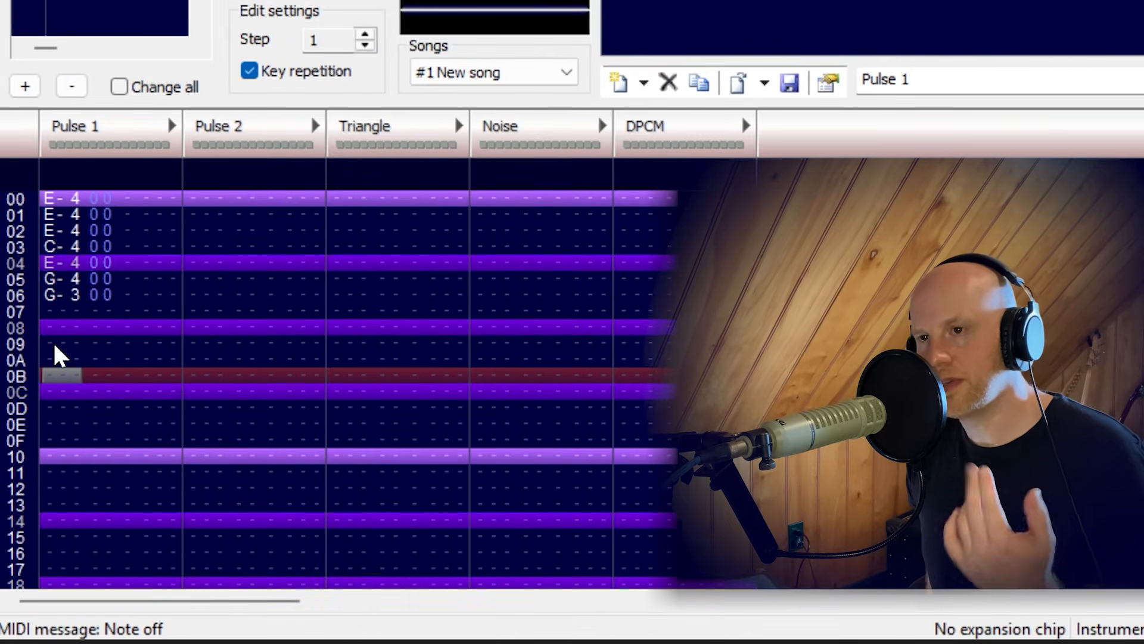
{"action": "scroll", "coordinate": [55, 351], "scroll_direction": "up", "scroll_amount": 2}
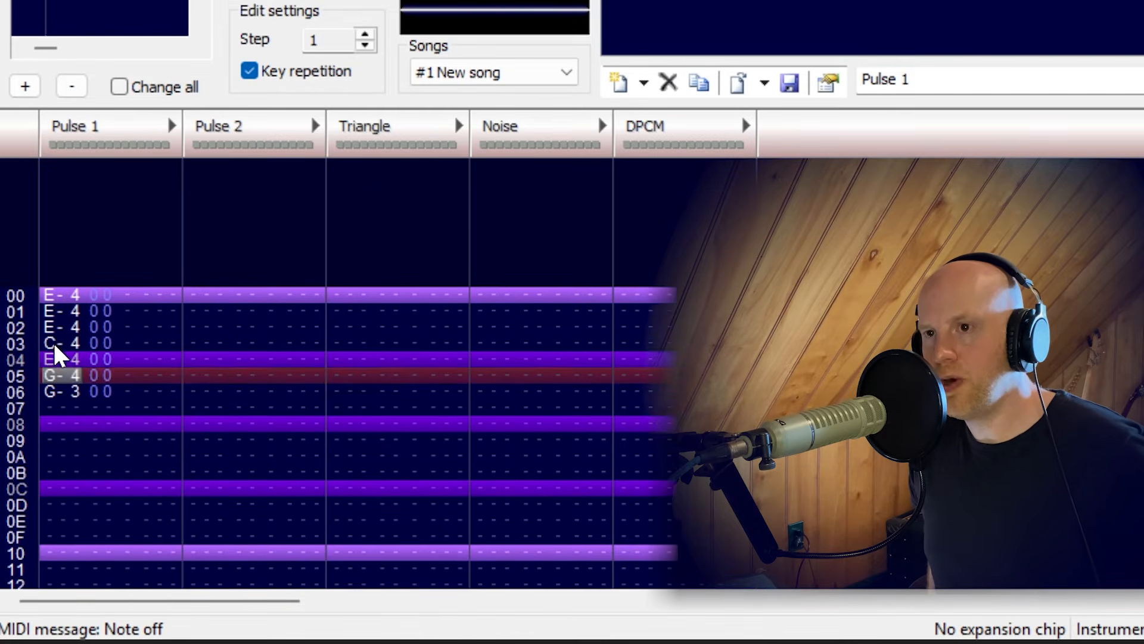
{"action": "scroll", "coordinate": [54, 342], "scroll_direction": "up", "scroll_amount": 3}
{"action": "scroll", "coordinate": [54, 342], "scroll_direction": "down", "scroll_amount": 1}
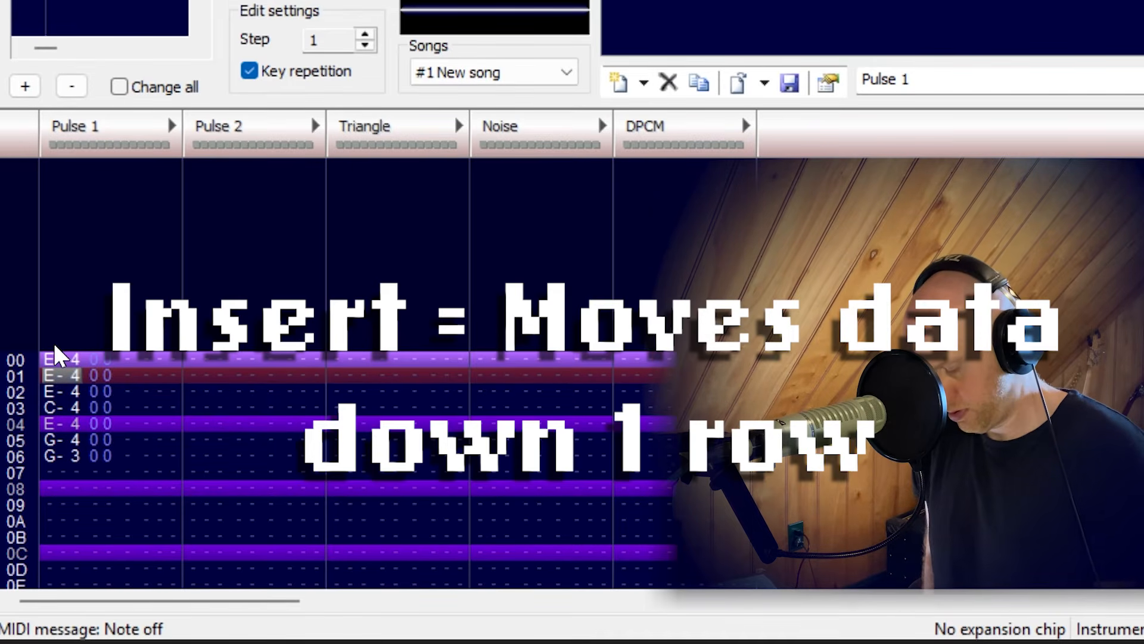
{"action": "scroll", "coordinate": [53, 356], "scroll_direction": "down", "scroll_amount": 1}
{"action": "key", "text": "Insert"}
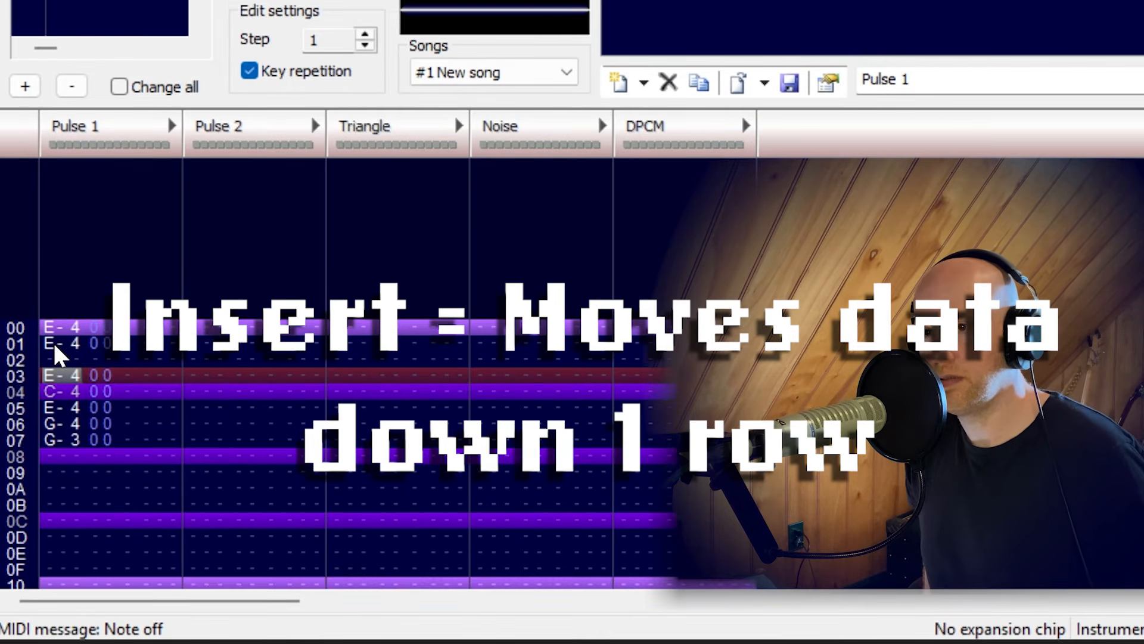
{"action": "scroll", "coordinate": [55, 344], "scroll_direction": "down", "scroll_amount": 2}
{"action": "key", "text": "Insert"}
{"action": "scroll", "coordinate": [55, 345], "scroll_direction": "down", "scroll_amount": 3}
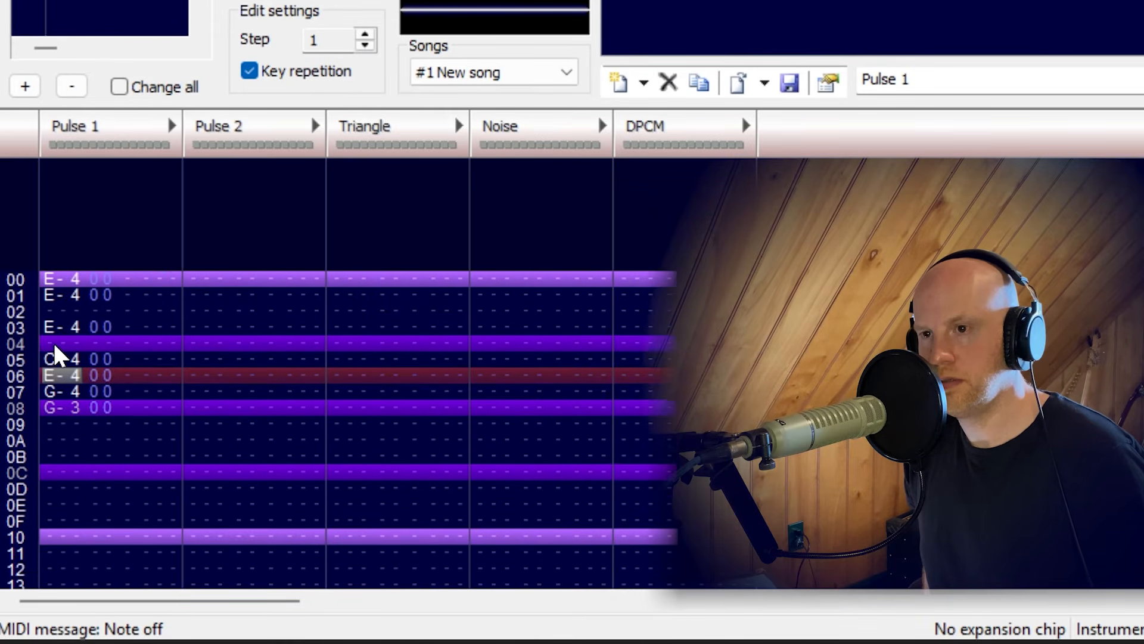
Insert an empty row at 07 and three at 09 to 0B around G-4 in Pulse 1, and return to row 03.
{"action": "key", "text": "Insert"}
{"action": "scroll", "coordinate": [55, 347], "scroll_direction": "down", "scroll_amount": 2}
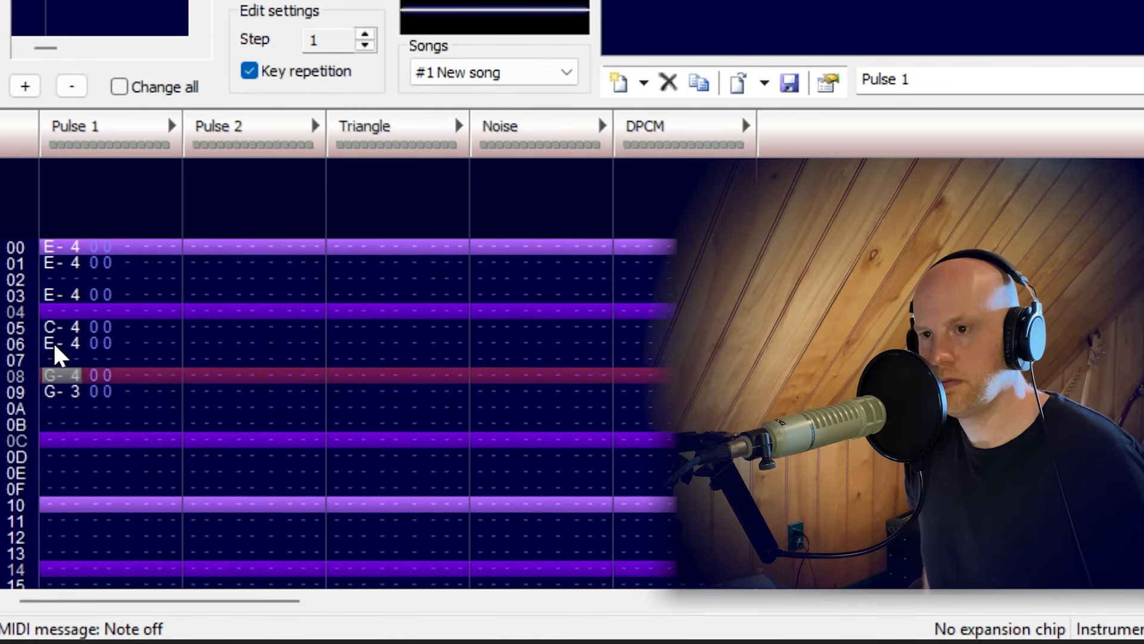
{"action": "key", "text": "Insert"}
{"action": "key", "text": "Insert"}
{"action": "key", "text": "Insert"}
{"action": "key", "text": "Return"}
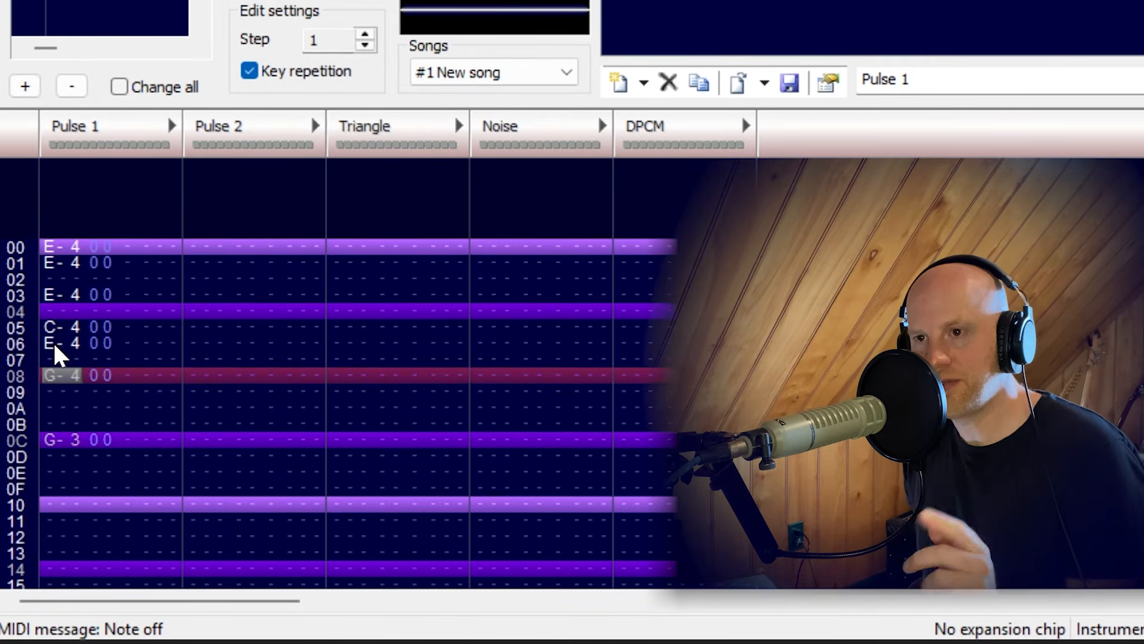
{"action": "left_click", "coordinate": [53, 342]}
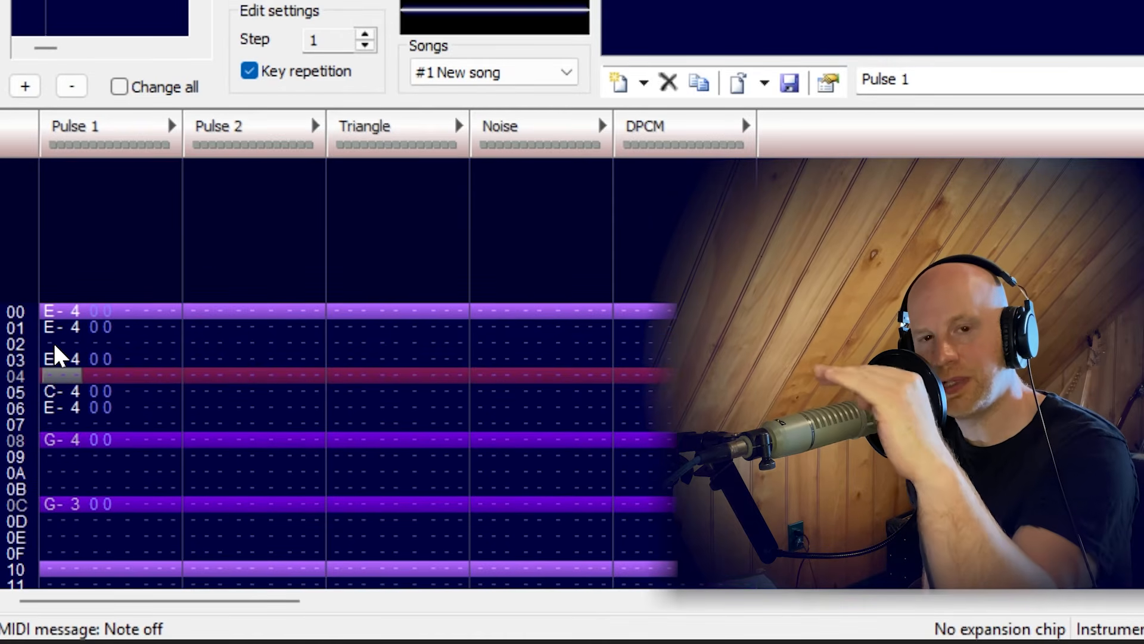
{"action": "key", "text": "Up"}
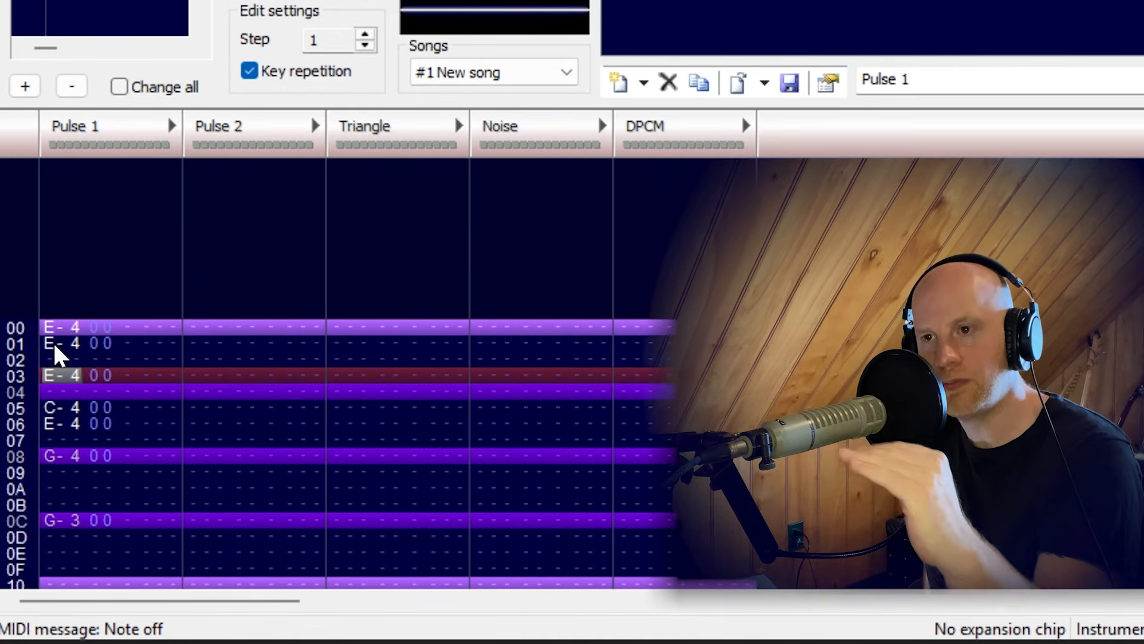
Pull the Pulse 1 notes from row 03 onward up one row, and restore the empty row at 02.
{"action": "key", "text": "Up"}
{"action": "key", "text": "Down"}
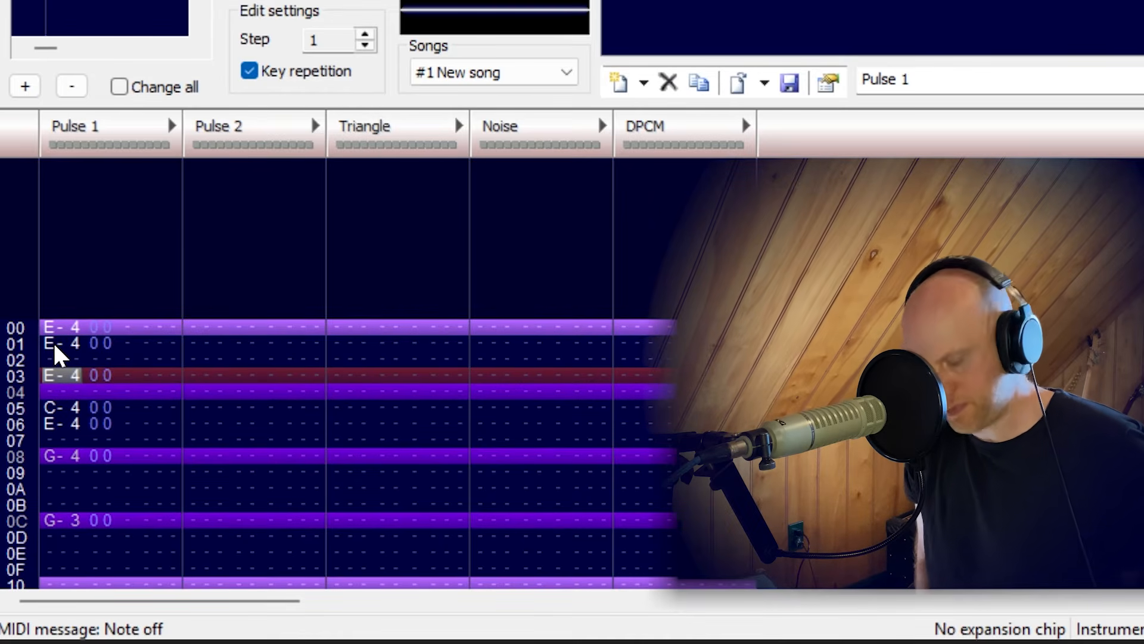
{"action": "key", "text": "BackSpace"}
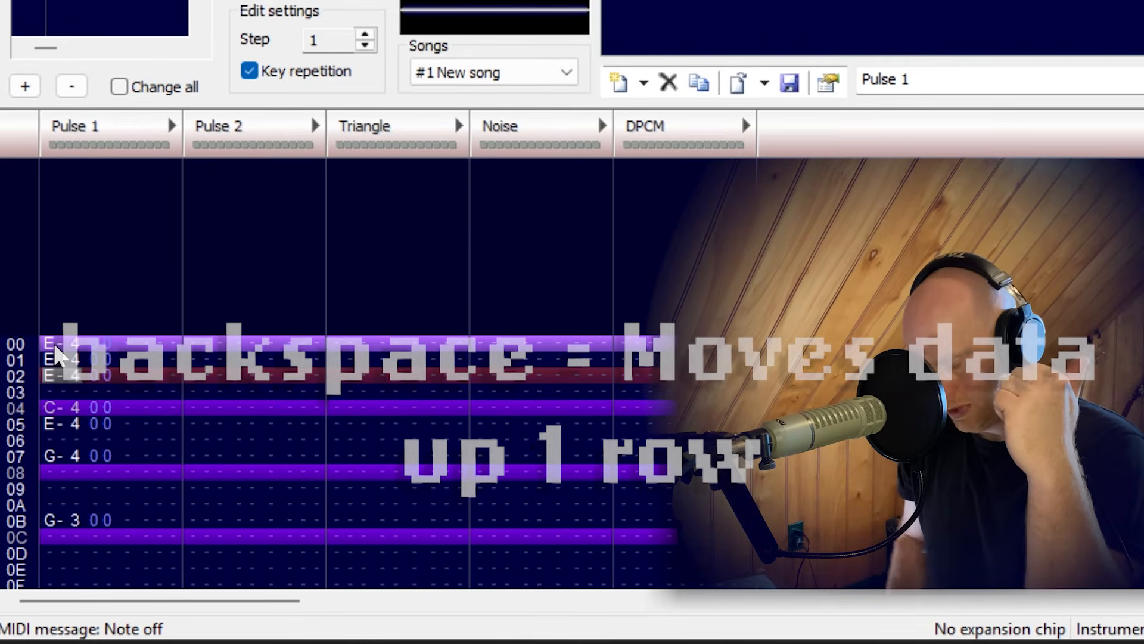
{"action": "key", "text": "Insert"}
In Pulse 2, record F#3 at rows 00, 01 and 03.
{"action": "left_click", "coordinate": [246, 212]}
{"action": "key", "text": "space"}
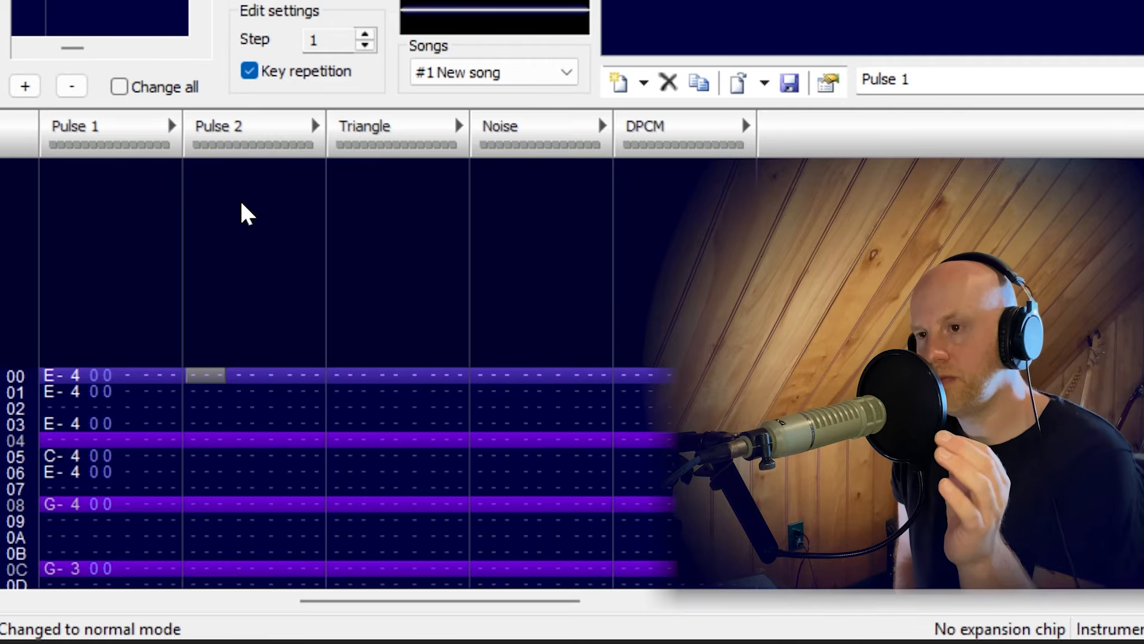
{"action": "key", "text": "space"}
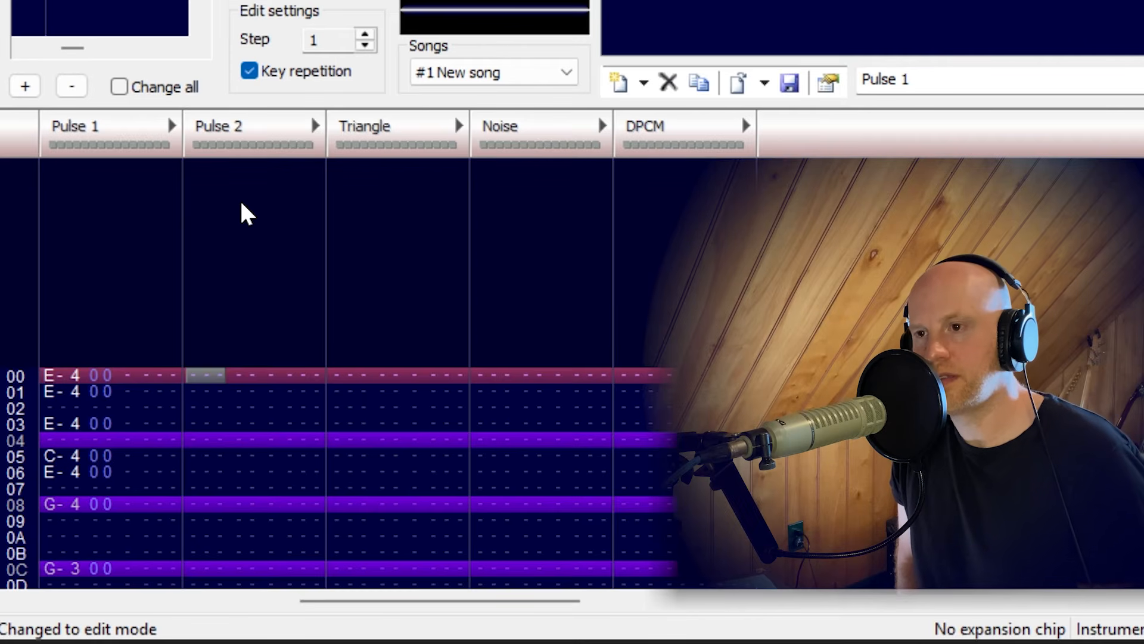
{"action": "key", "text": "Down"}
{"action": "key", "text": "Down"}
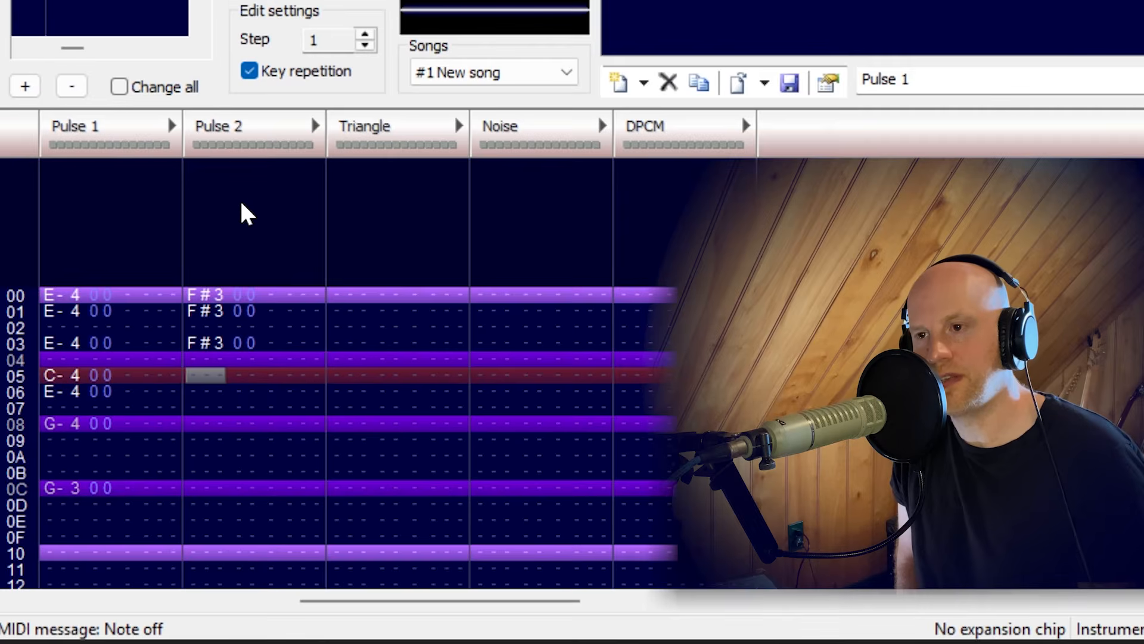
Record D-3 at row 05, F#3 at 06, B-3 at 08 and G-3 at 0C in Pulse 2.
{"action": "key", "text": "Down"}
{"action": "key", "text": "Up"}
{"action": "key", "text": "Down"}
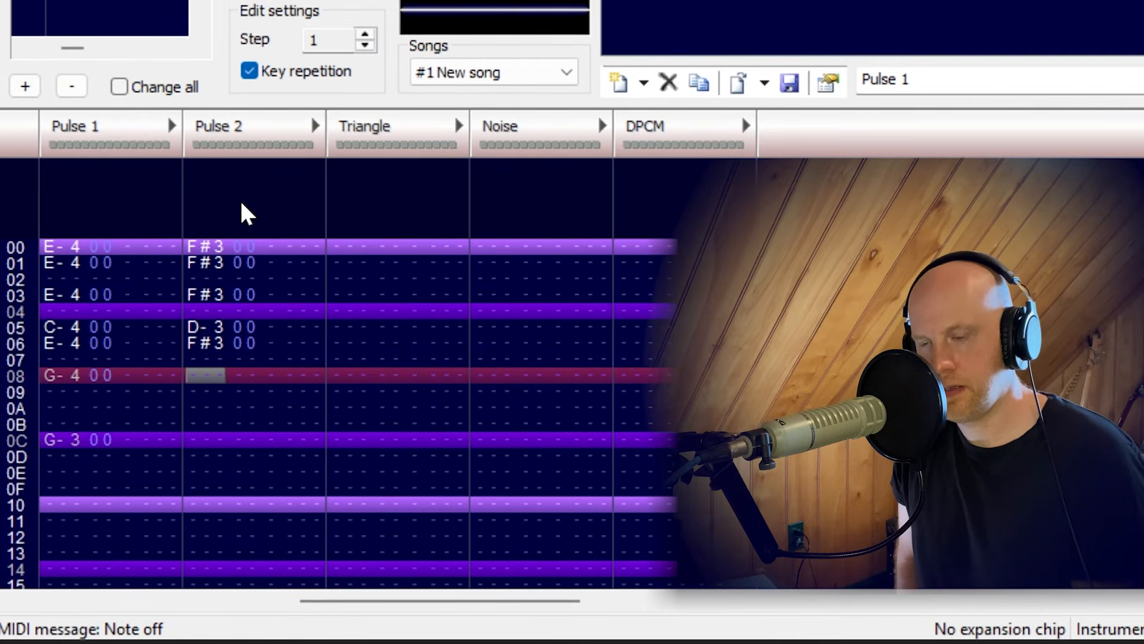
{"action": "key", "text": "Down"}
{"action": "key", "text": "Down"}
{"action": "key", "text": "Down"}
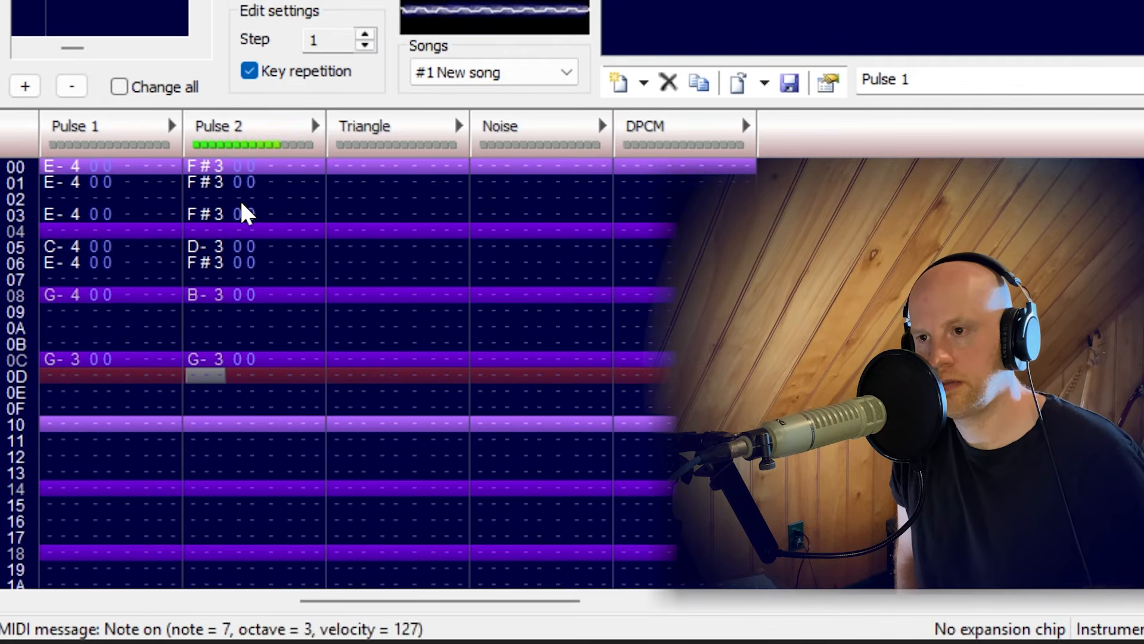
Play back the pattern to hear the Pulse 1 and Pulse 2 parts together.
{"action": "key", "text": "Return"}
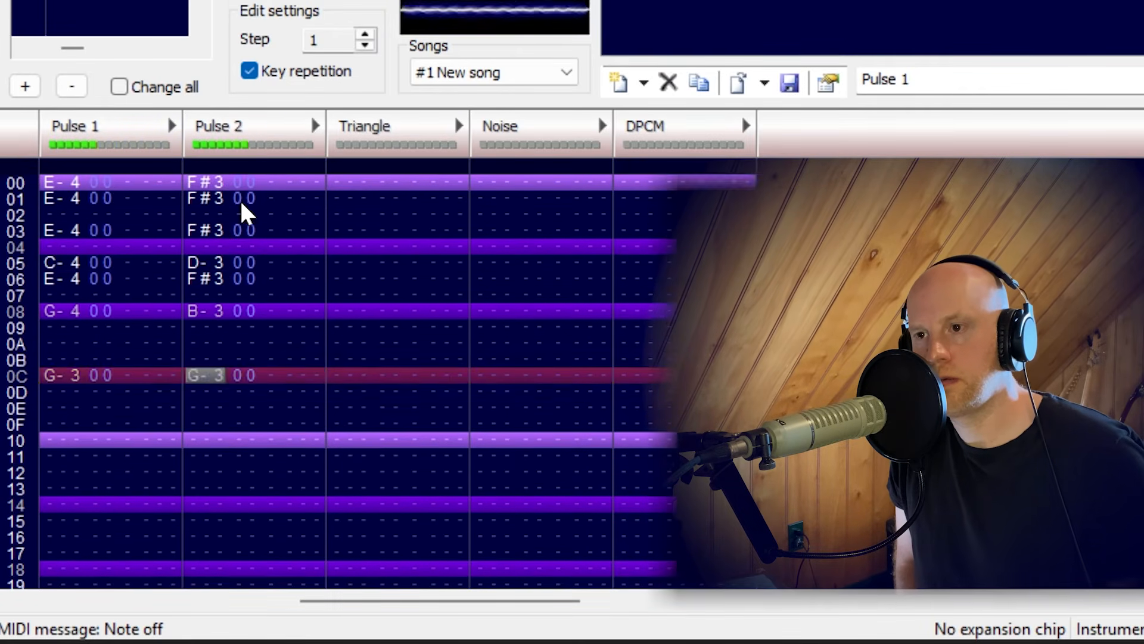
{"action": "key", "text": "Return"}
{"action": "key", "text": "Right"}
{"action": "key", "text": "Up"}
{"action": "key", "text": "Up"}
{"action": "key", "text": "Right"}
{"action": "key", "text": "Up"}
{"action": "key", "text": "Right"}
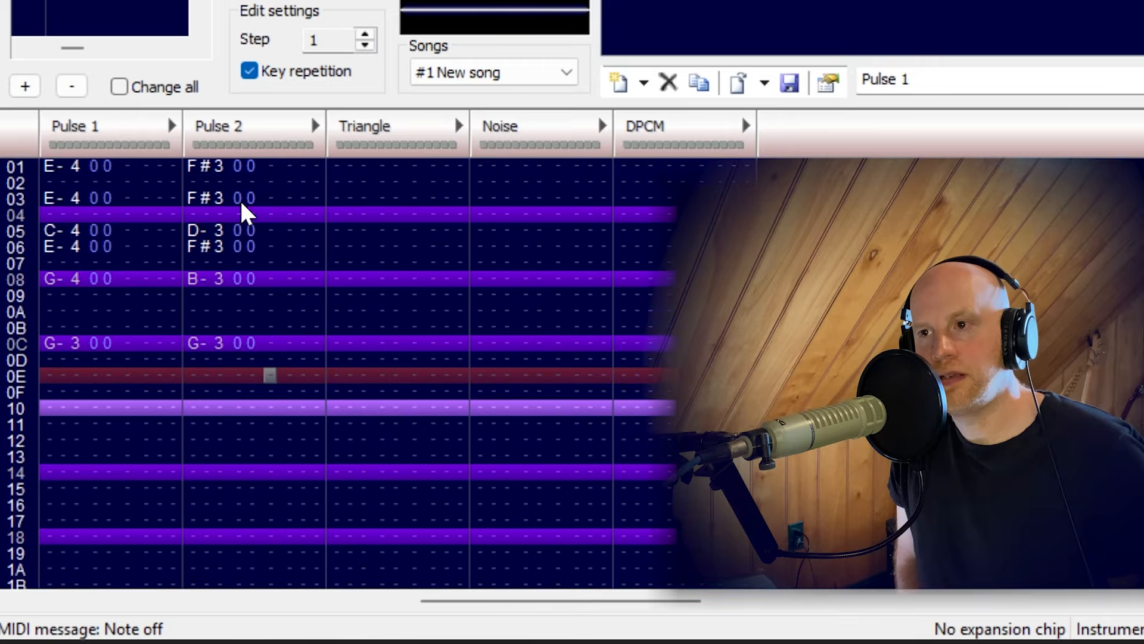
{"action": "key", "text": "Up"}
{"action": "key", "text": "Up"}
{"action": "key", "text": "Up"}
{"action": "key", "text": "Up"}
{"action": "key", "text": "Up"}
{"action": "key", "text": "Up"}
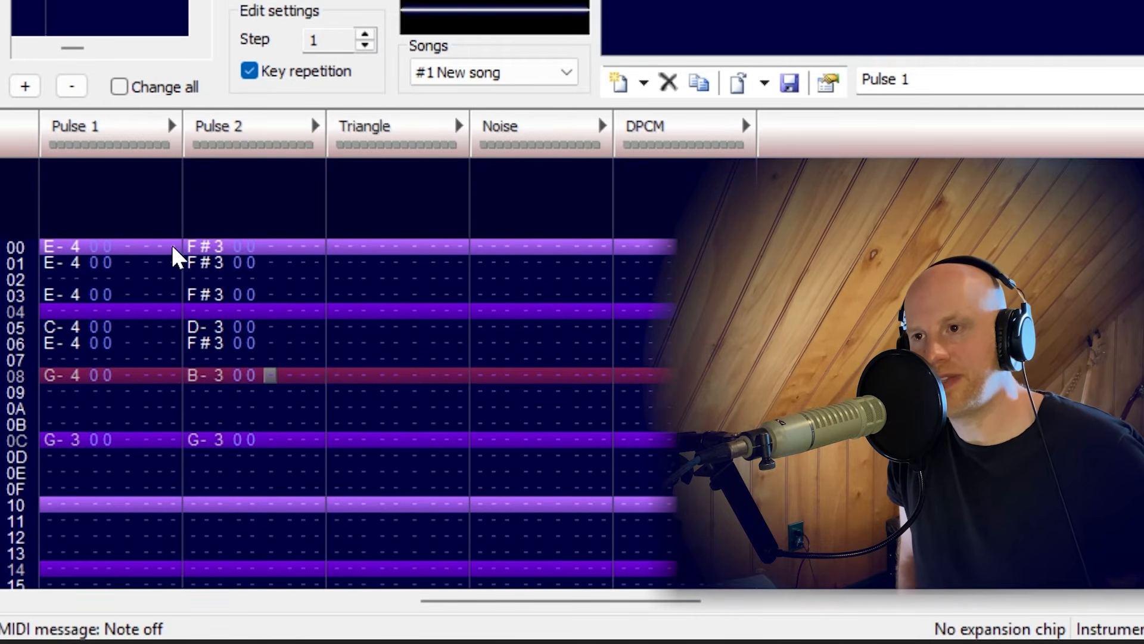
Copy the Pulse 2 notes in rows 00 to 0C into the Triangle channel, starting at row 00.
{"action": "left_click_drag", "start_coordinate": [184, 240], "coordinate": [249, 446]}
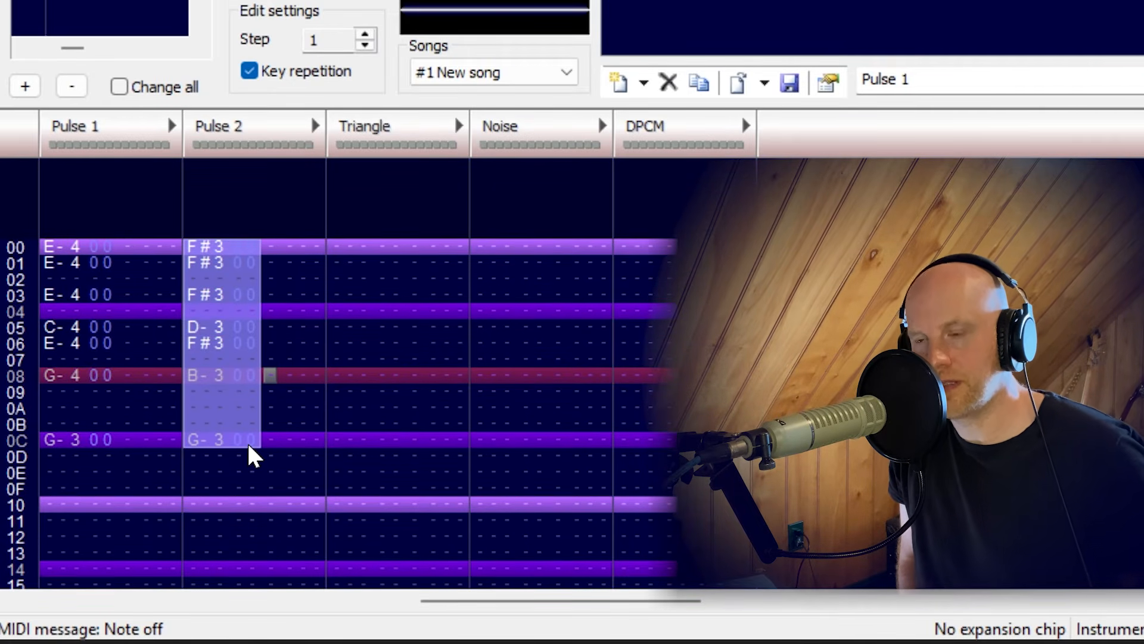
{"action": "left_click", "coordinate": [328, 255]}
{"action": "key", "text": "ctrl+v"}
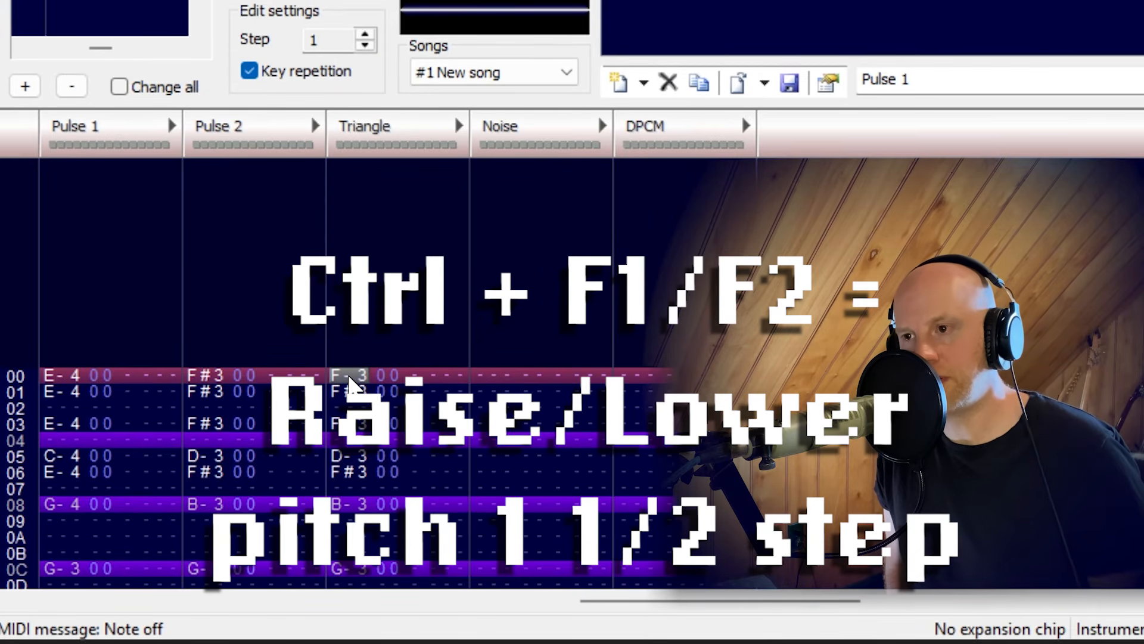
Transpose the Triangle notes in rows 00 and 01 down by semitones to D-3.
{"action": "left_click_drag", "start_coordinate": [337, 373], "coordinate": [353, 385]}
{"action": "left_click", "coordinate": [342, 376]}
{"action": "key", "text": "ctrl+F1"}
{"action": "key", "text": "ctrl+F1"}
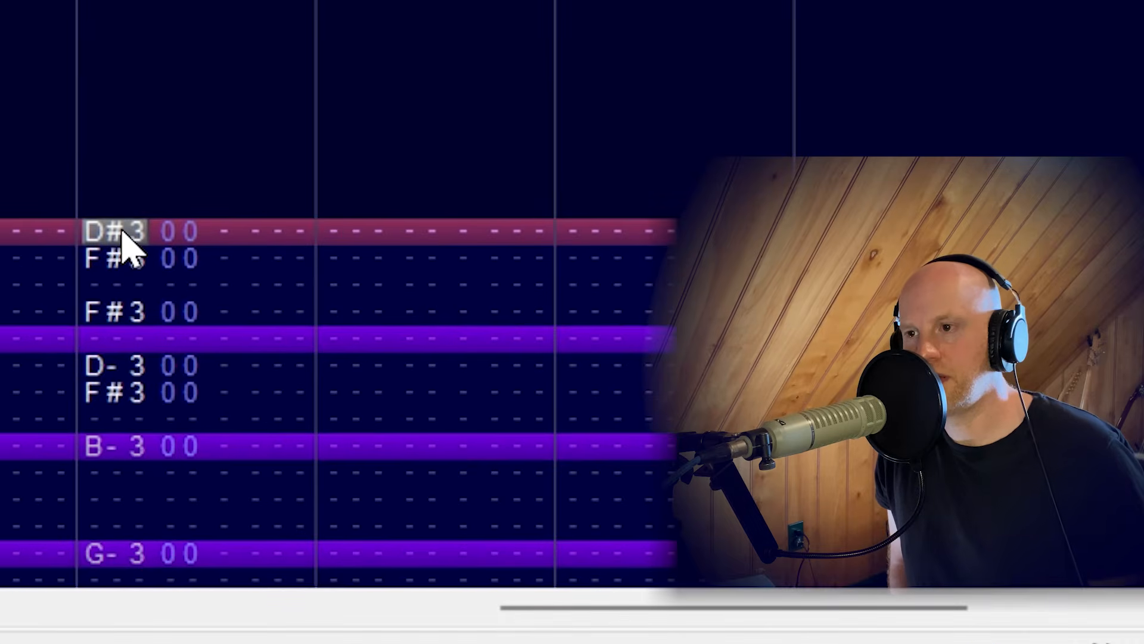
{"action": "left_click", "coordinate": [111, 253]}
{"action": "key", "text": "ctrl+F1"}
{"action": "key", "text": "ctrl+F1"}
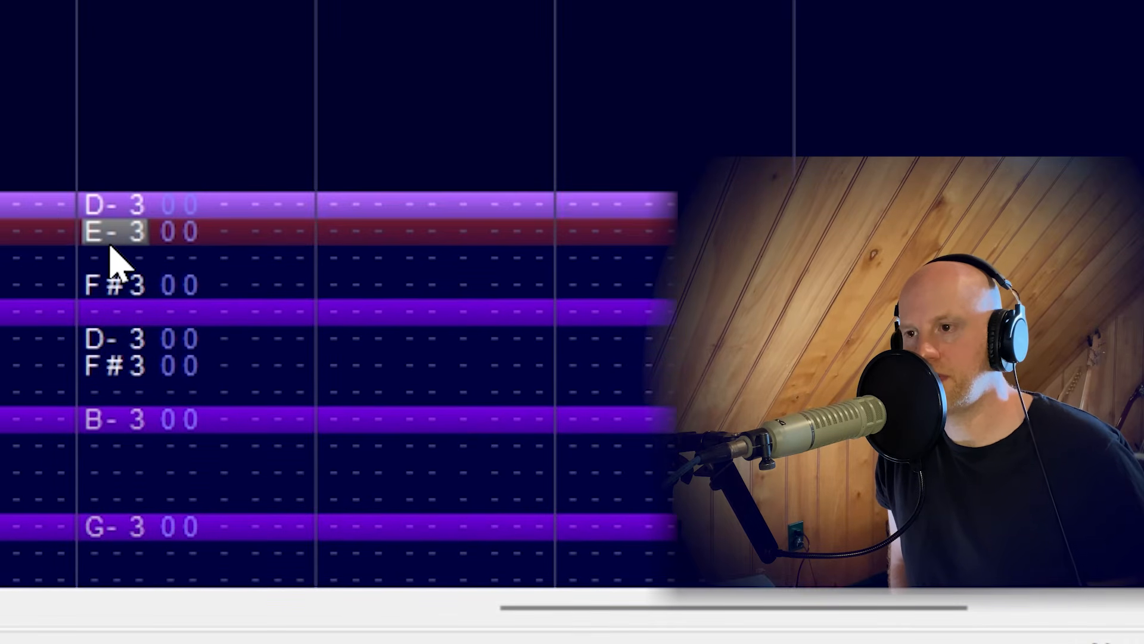
{"action": "left_click", "coordinate": [112, 284]}
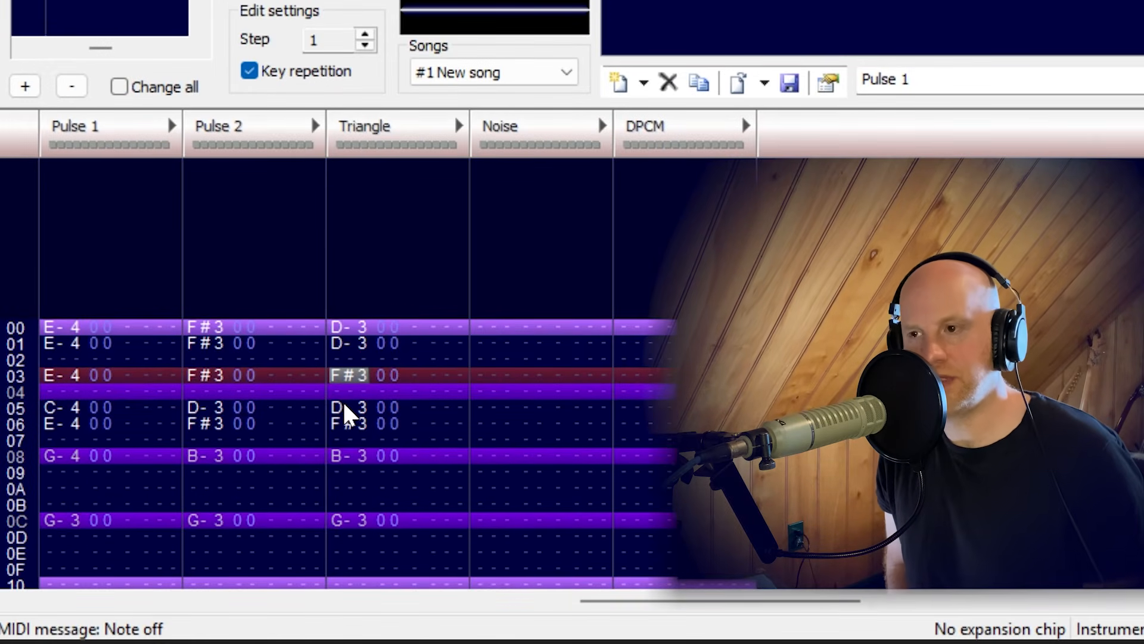
Replace the Triangle notes in rows 00, 01, 03, 05 and 06 with D-2, and clear the stray D-2 at row 07.
{"action": "key", "text": "Up"}
{"action": "key", "text": "Up"}
{"action": "key", "text": "Up"}
{"action": "key", "text": "Down"}
{"action": "key", "text": "Down"}
{"action": "key", "text": "Down"}
{"action": "key", "text": "Up"}
{"action": "key", "text": "Up"}
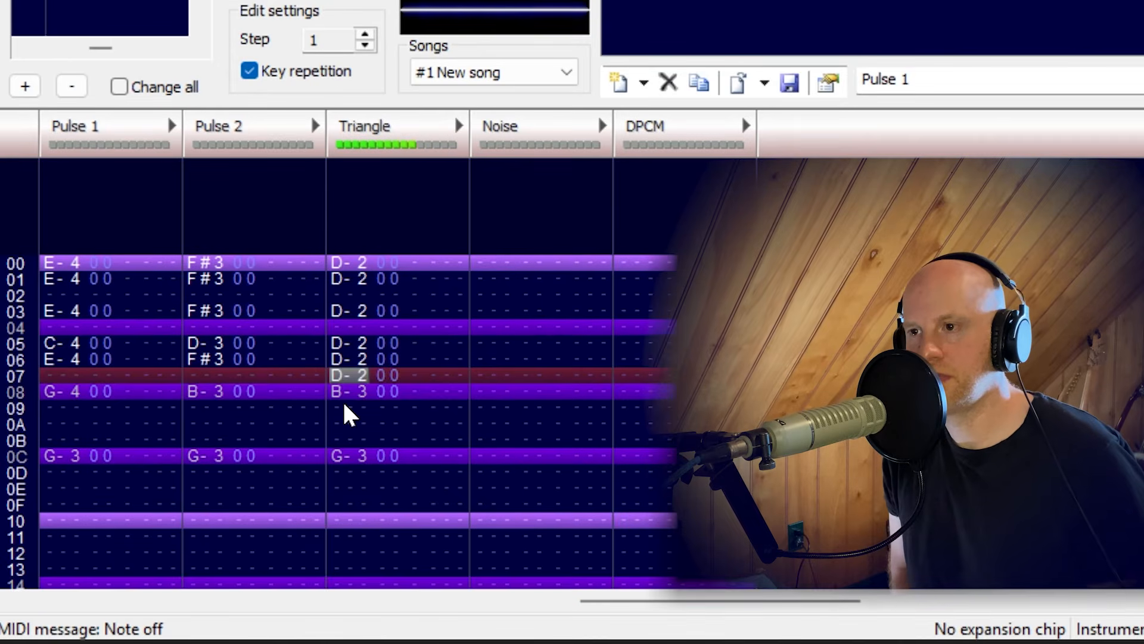
{"action": "key", "text": "Delete"}
Set the Triangle notes to G-2 at row 08 and G-1 at row 0C.
{"action": "key", "text": "Down"}
{"action": "key", "text": "Down"}
{"action": "key", "text": "Down"}
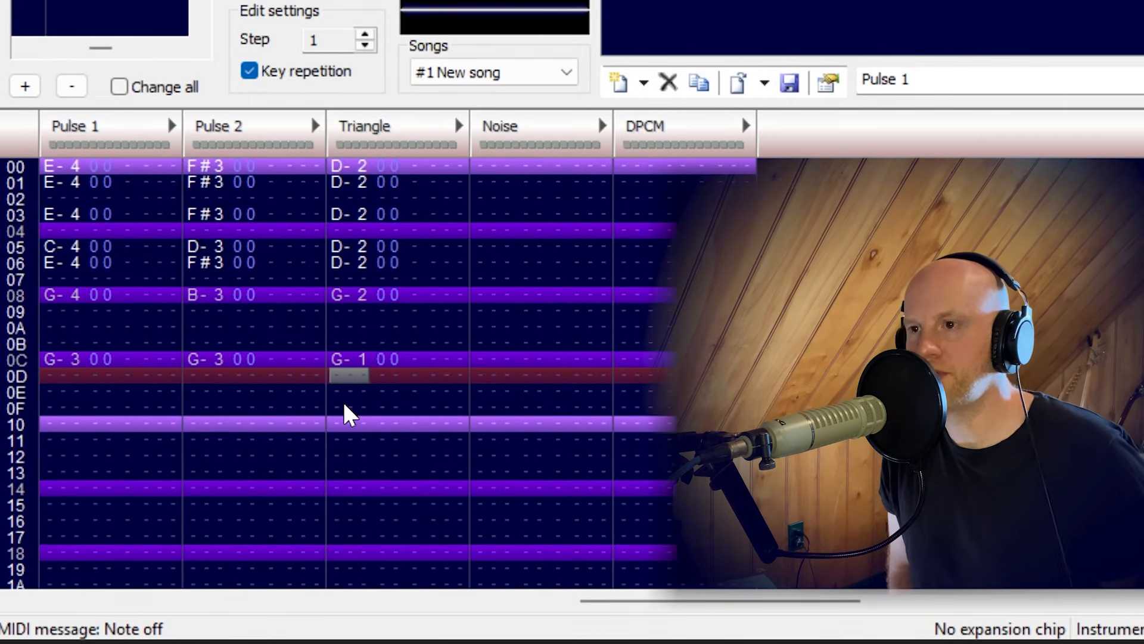
Play back the pattern to check the Pulse 1, Pulse 2 and Triangle parts together.
{"action": "key", "text": "Return"}
{"action": "key", "text": "Up"}
{"action": "key", "text": "Up"}
{"action": "key", "text": "Up"}
{"action": "key", "text": "Up"}
{"action": "key", "text": "Up"}
{"action": "key", "text": "Up"}
{"action": "key", "text": "Up"}
{"action": "key", "text": "Up"}
{"action": "key", "text": "Up"}
{"action": "key", "text": "Up"}
{"action": "key", "text": "Up"}
Add an F speed/tempo effect to row 00 of Pulse 1, keeping a single effect column.
{"action": "key", "text": "Left"}
{"action": "key", "text": "Up"}
{"action": "key", "text": "Up"}
{"action": "key", "text": "Up"}
{"action": "key", "text": "Up"}
{"action": "key", "text": "Up"}
{"action": "key", "text": "Left"}
{"action": "key", "text": "Left"}
{"action": "key", "text": "Left"}
{"action": "key", "text": "Left"}
{"action": "key", "text": "Left"}
{"action": "key", "text": "Left"}
{"action": "key", "text": "Left"}
{"action": "key", "text": "Left"}
{"action": "key", "text": "Left"}
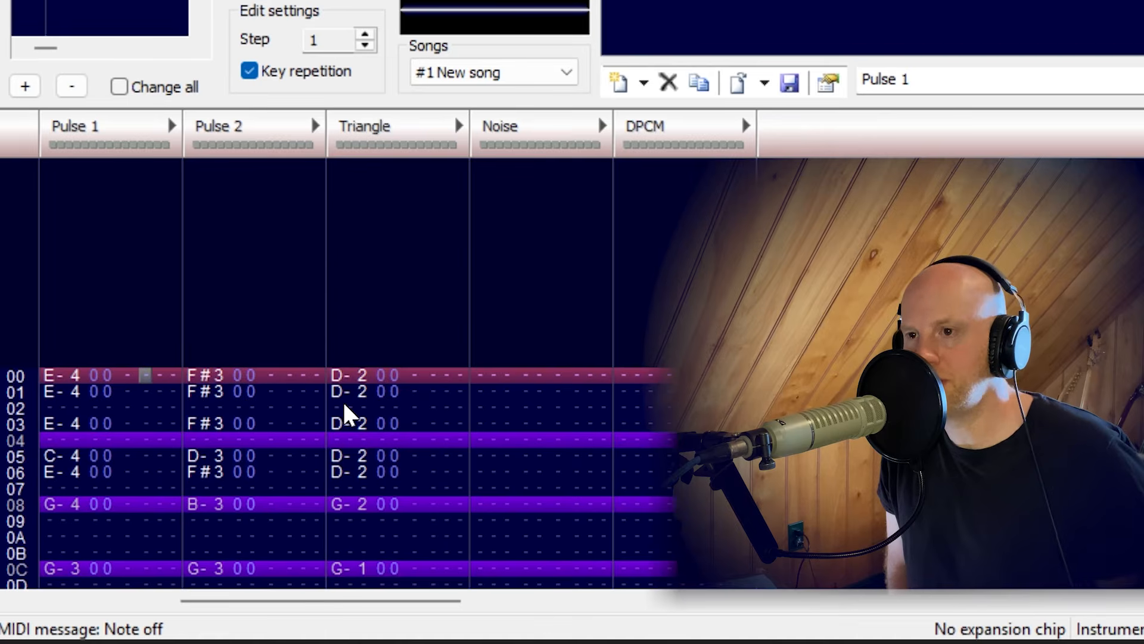
{"action": "left_click", "coordinate": [173, 126]}
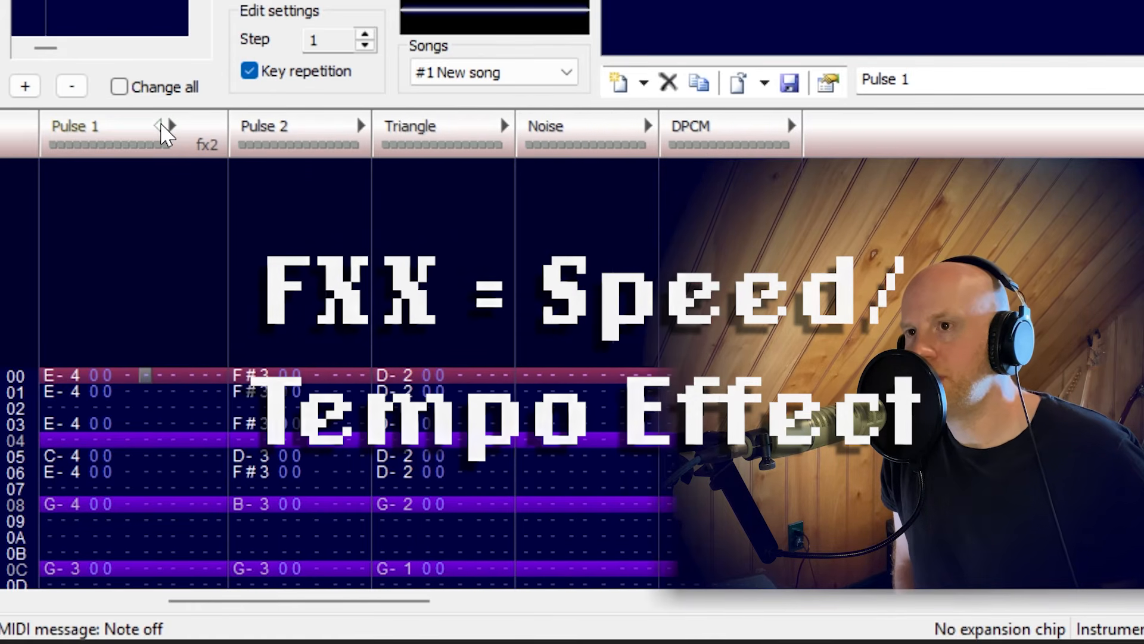
{"action": "left_click", "coordinate": [161, 125]}
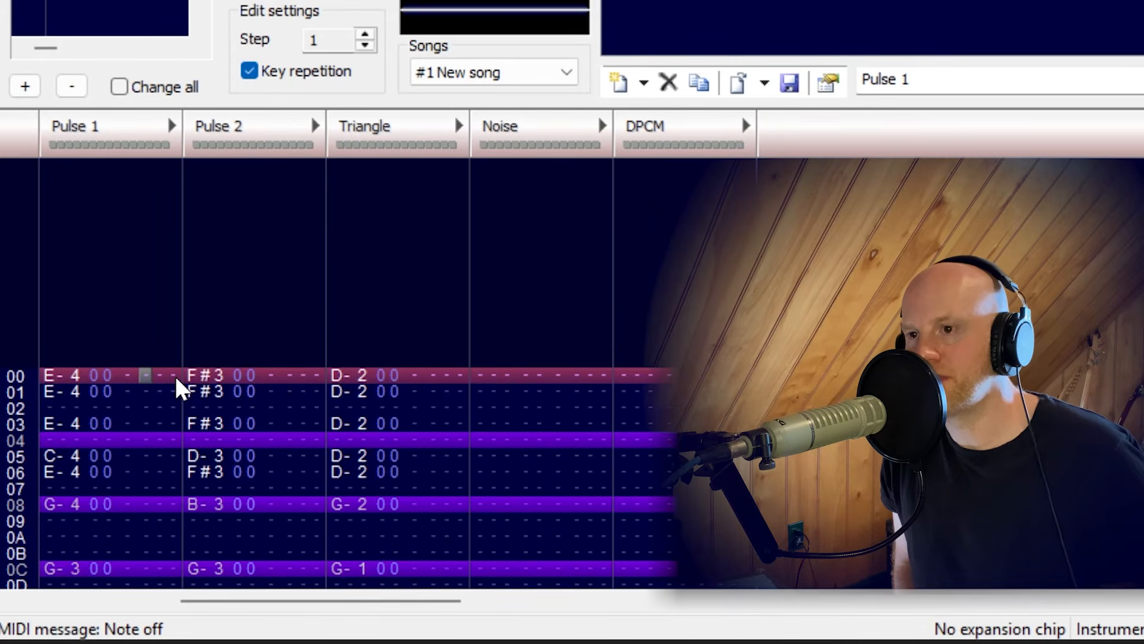
{"action": "key", "text": "f"}
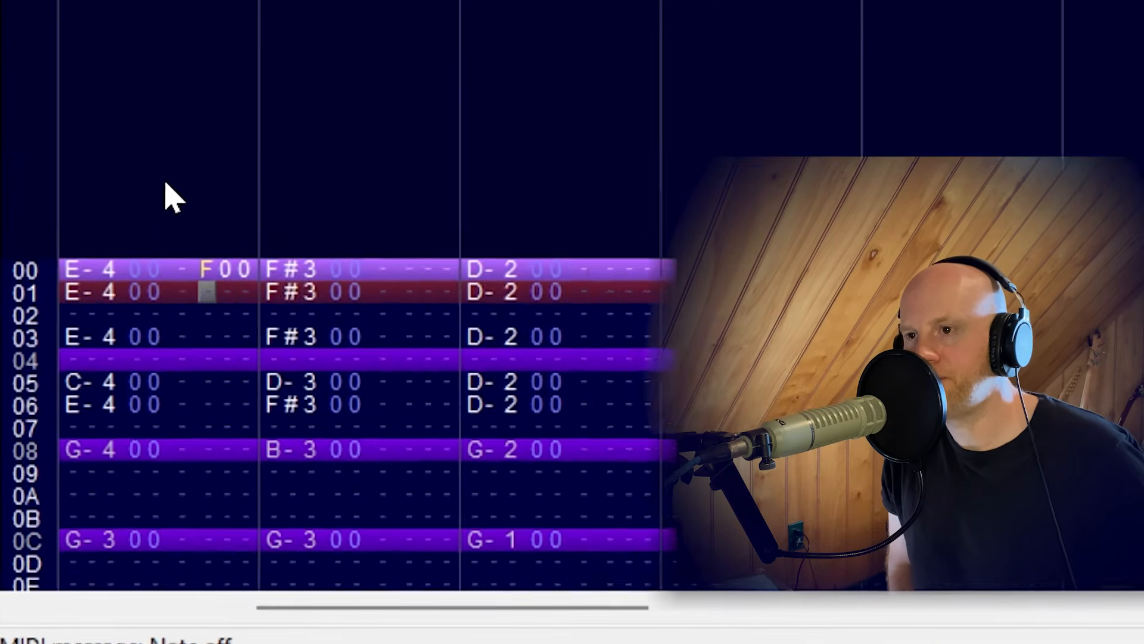
Set the speed/tempo effect at row 00 of Pulse 1 to F20.
{"action": "key", "text": "Up"}
{"action": "key", "text": "Right"}
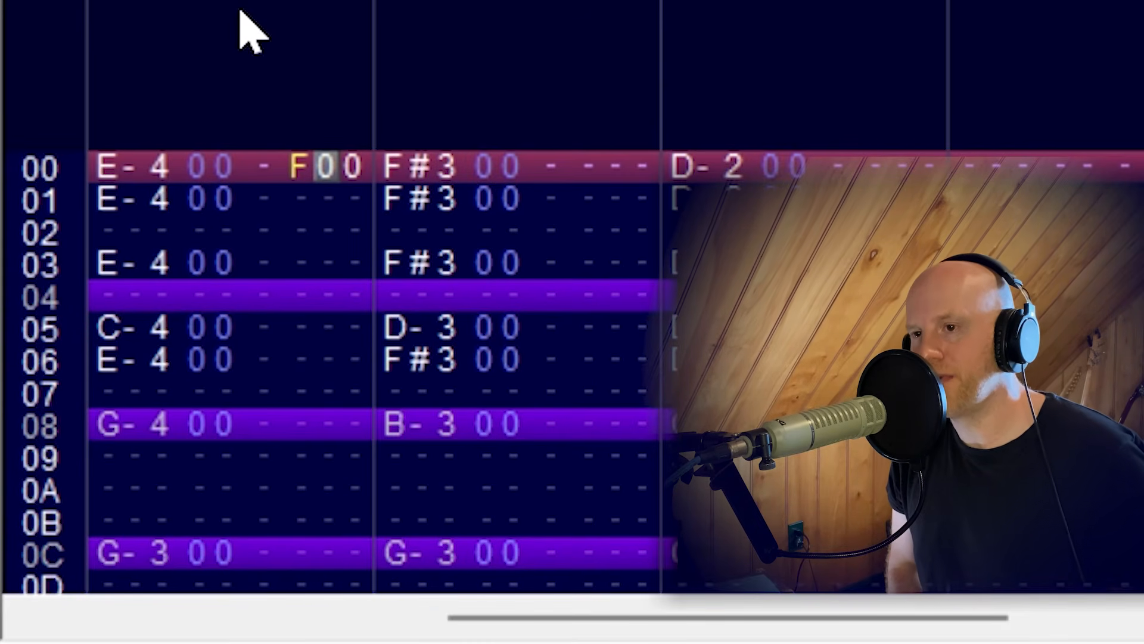
{"action": "key", "text": "Left"}
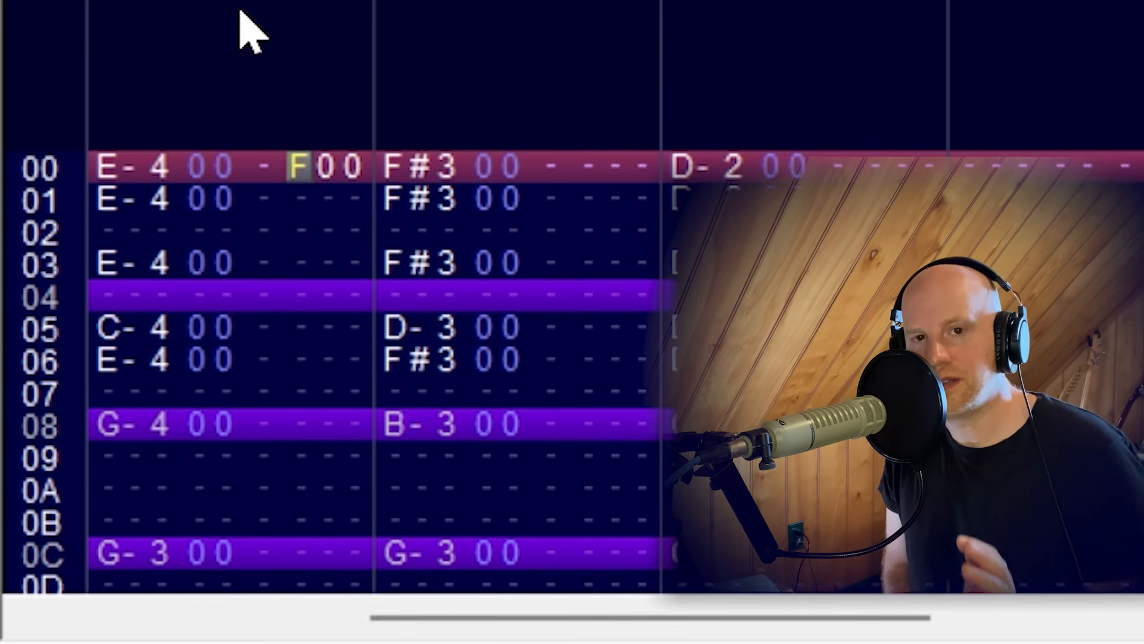
{"action": "key", "text": "Right"}
{"action": "key", "text": "Right"}
{"action": "key", "text": "Left"}
{"action": "key", "text": "Right"}
{"action": "key", "text": "Left"}
{"action": "key", "text": "Right"}
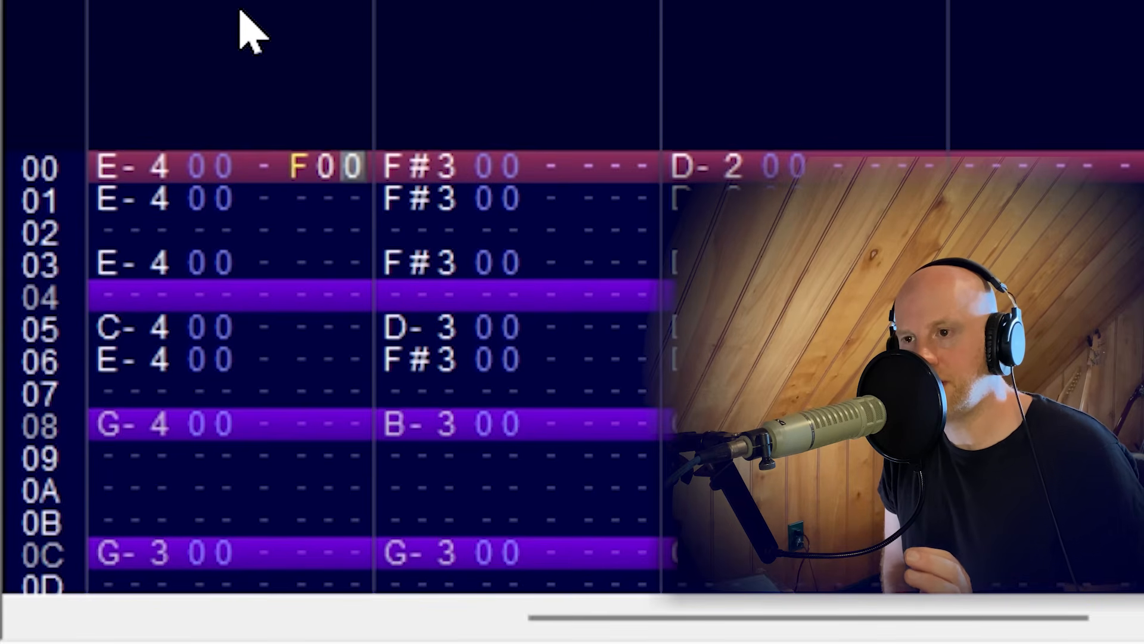
{"action": "key", "text": "Left"}
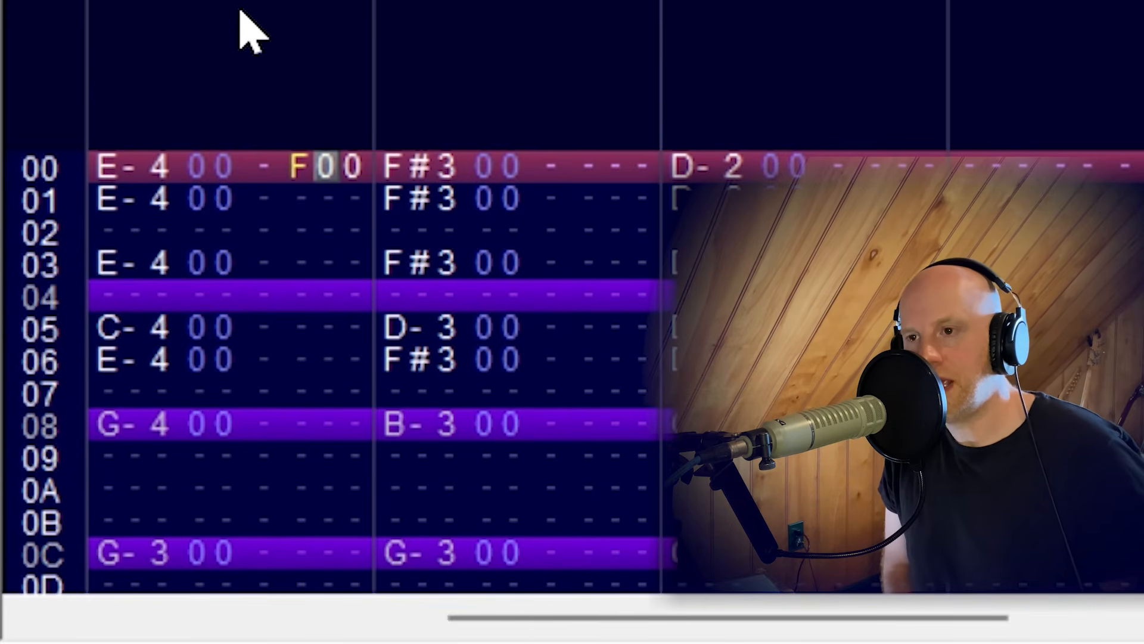
{"action": "type", "text": "2"}
{"action": "key", "text": "Up"}
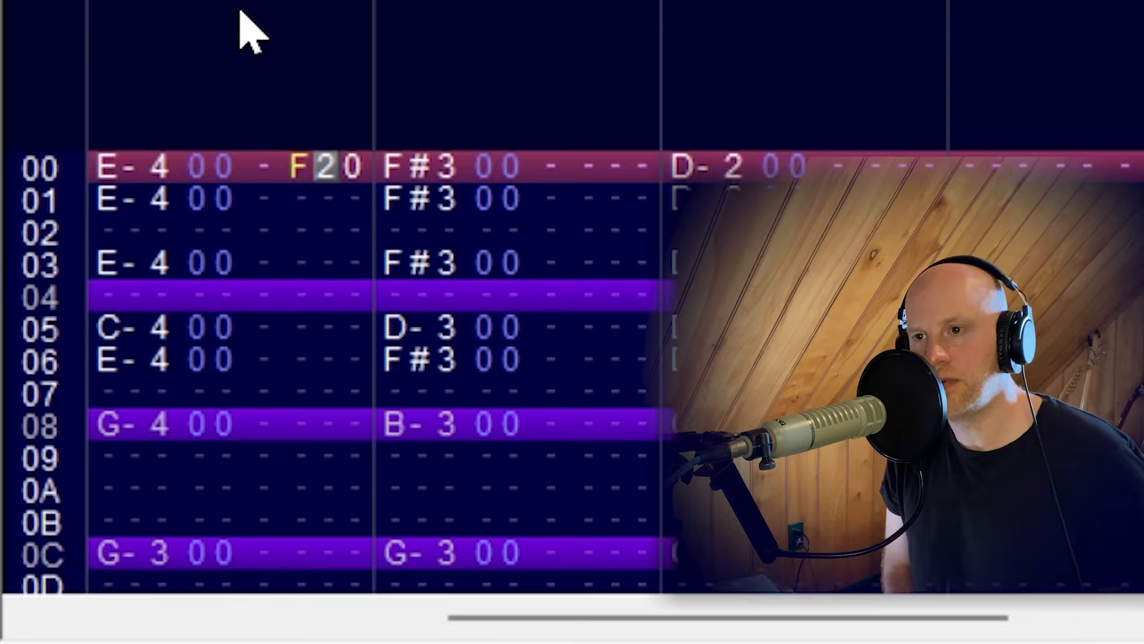
{"action": "key", "text": "Down"}
{"action": "key", "text": "Down"}
{"action": "key", "text": "Down"}
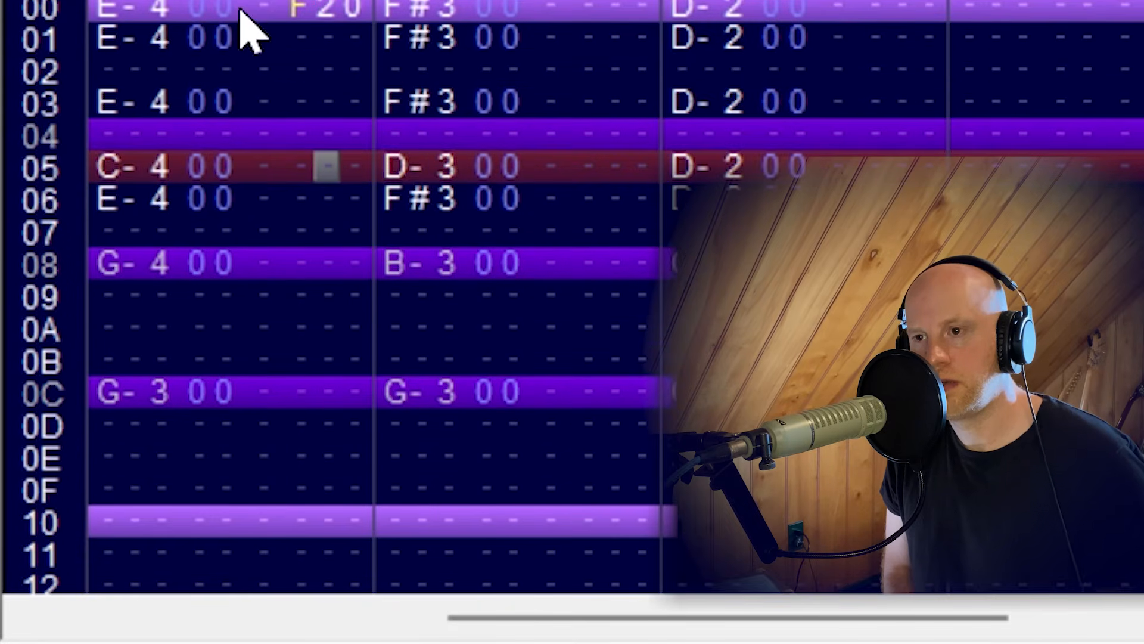
{"action": "key", "text": "Down"}
{"action": "key", "text": "Up"}
{"action": "key", "text": "Up"}
{"action": "key", "text": "Up"}
{"action": "key", "text": "Up"}
{"action": "key", "text": "Up"}
{"action": "key", "text": "Up"}
{"action": "key", "text": "Up"}
{"action": "key", "text": "Up"}
{"action": "key", "text": "Up"}
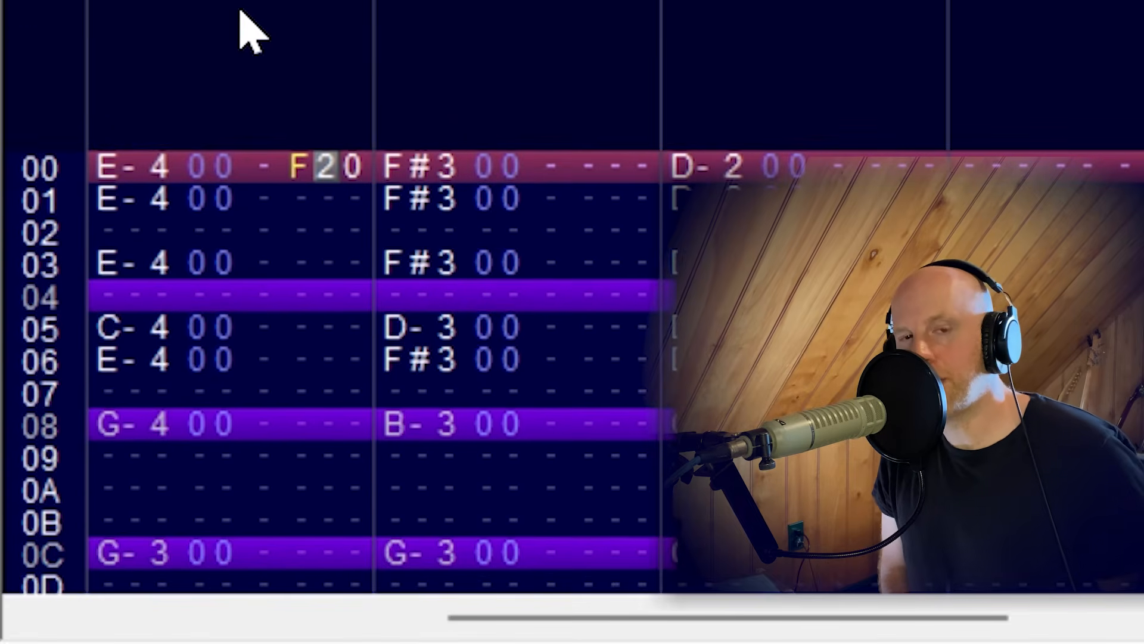
Raise the speed/tempo effect at row 00 of Pulse 1 to FFF.
{"action": "key", "text": "f"}
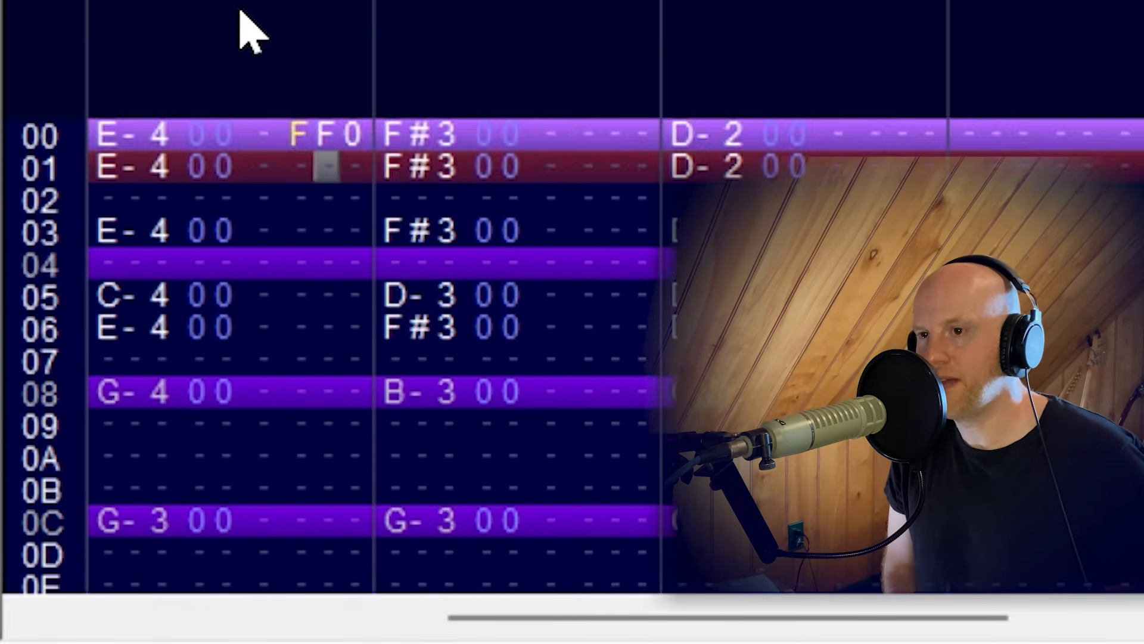
{"action": "key", "text": "Up"}
{"action": "key", "text": "Right"}
{"action": "key", "text": "f"}
{"action": "key", "text": "Down"}
{"action": "key", "text": "Down"}
{"action": "key", "text": "Down"}
{"action": "key", "text": "Down"}
{"action": "key", "text": "Down"}
{"action": "key", "text": "Down"}
{"action": "key", "text": "Down"}
{"action": "key", "text": "Down"}
{"action": "key", "text": "Down"}
{"action": "key", "text": "Down"}
{"action": "key", "text": "Down"}
{"action": "key", "text": "Down"}
{"action": "key", "text": "Down"}
{"action": "key", "text": "Down"}
{"action": "key", "text": "Down"}
{"action": "key", "text": "Down"}
{"action": "key", "text": "Down"}
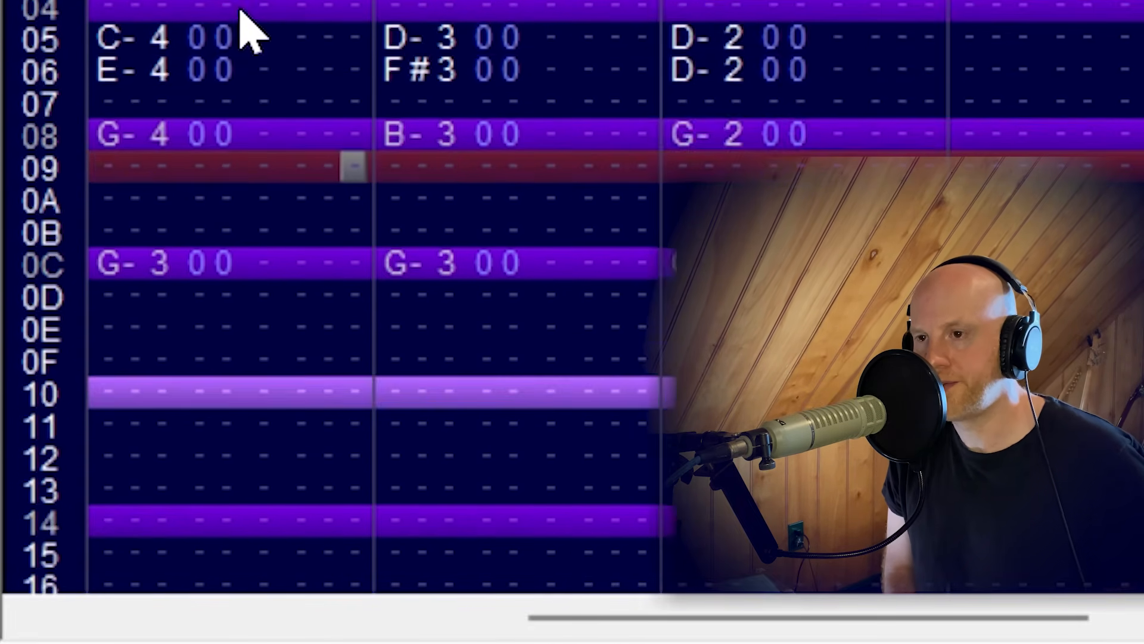
Change the speed/tempo effect at row 00 of Pulse 1 to F65.
{"action": "key", "text": "Up"}
{"action": "key", "text": "Up"}
{"action": "key", "text": "Up"}
{"action": "key", "text": "Up"}
{"action": "key", "text": "Up"}
{"action": "key", "text": "Up"}
{"action": "key", "text": "Up"}
{"action": "key", "text": "Up"}
{"action": "key", "text": "Up"}
{"action": "key", "text": "Up"}
{"action": "key", "text": "Up"}
{"action": "key", "text": "Up"}
{"action": "key", "text": "Up"}
{"action": "key", "text": "Up"}
{"action": "key", "text": "Up"}
{"action": "key", "text": "Up"}
{"action": "key", "text": "Up"}
{"action": "key", "text": "Up"}
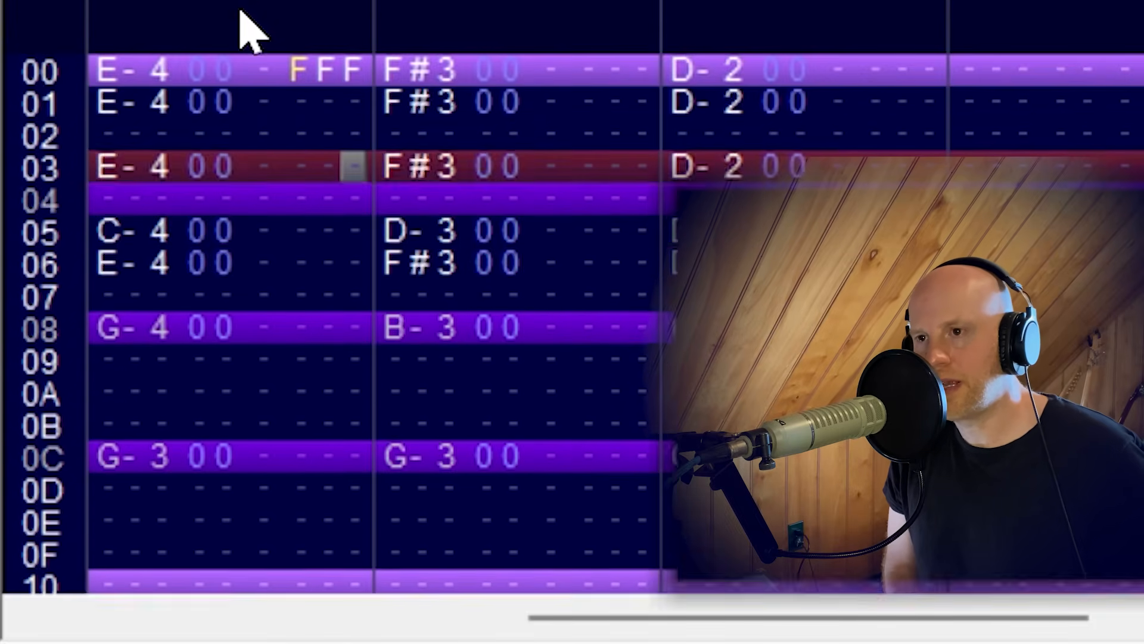
{"action": "key", "text": "Left"}
{"action": "key", "text": "6"}
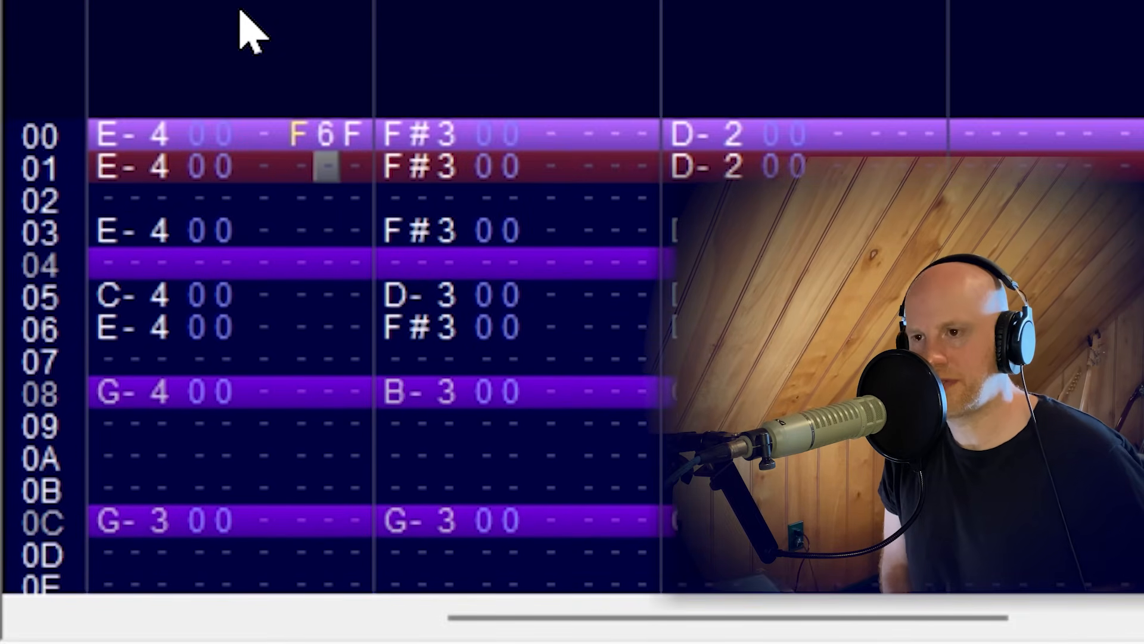
{"action": "key", "text": "Up"}
{"action": "key", "text": "Right"}
{"action": "key", "text": "5"}
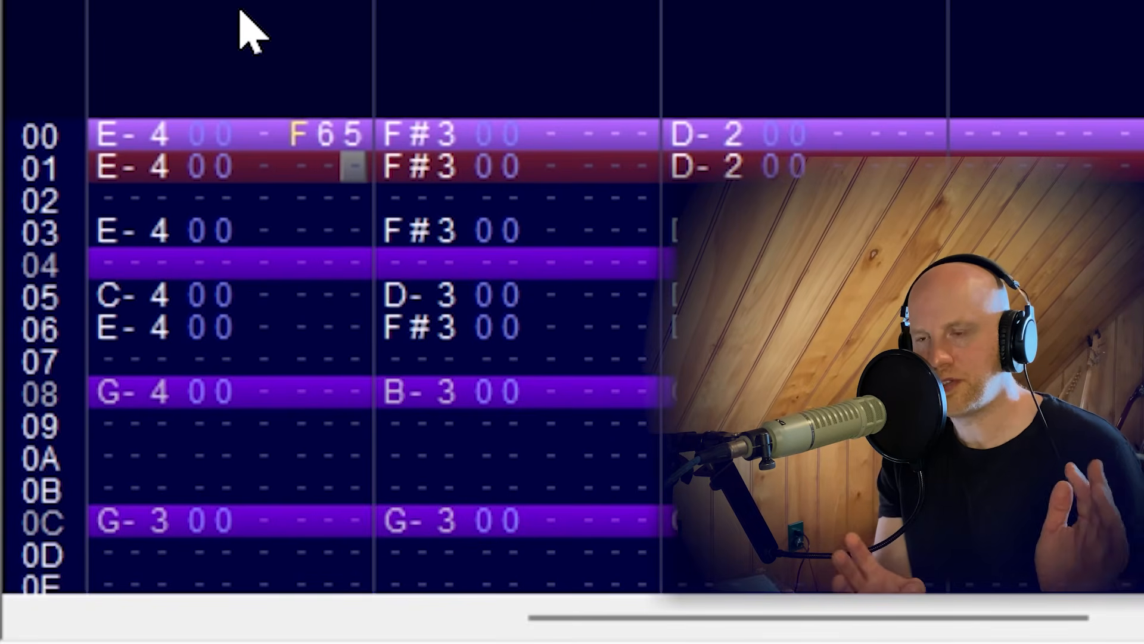
{"action": "key", "text": "Down"}
{"action": "key", "text": "Down"}
{"action": "key", "text": "Down"}
{"action": "key", "text": "Down"}
{"action": "key", "text": "Down"}
{"action": "key", "text": "Down"}
{"action": "key", "text": "Down"}
{"action": "key", "text": "Down"}
{"action": "key", "text": "Down"}
{"action": "key", "text": "Down"}
{"action": "key", "text": "Down"}
{"action": "key", "text": "Down"}
{"action": "key", "text": "Down"}
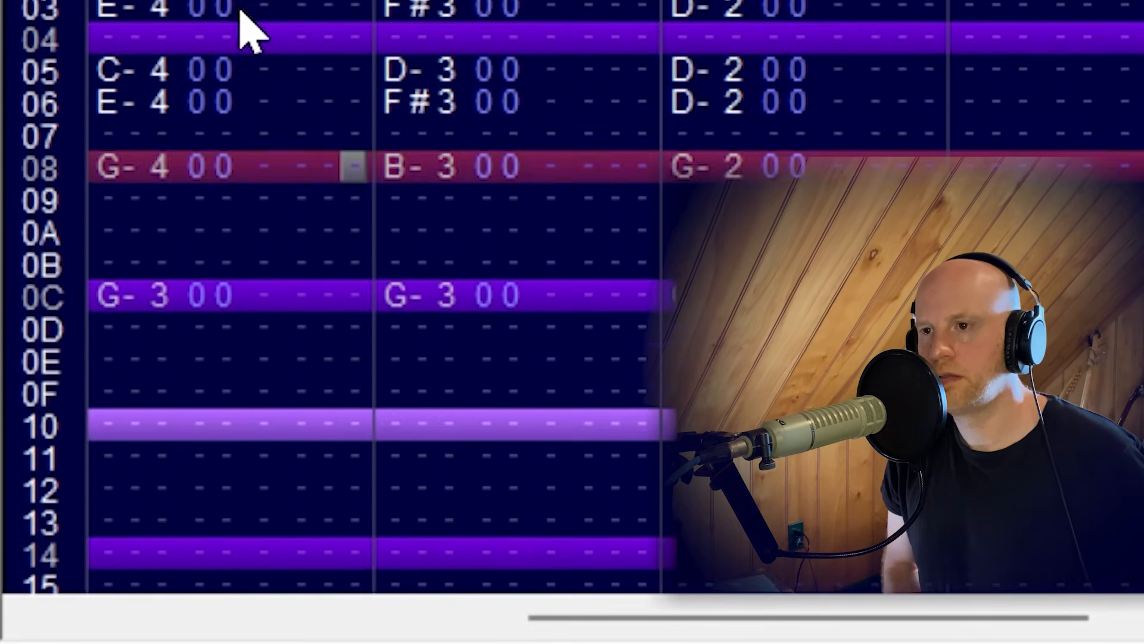
{"action": "key", "text": "Right"}
{"action": "key", "text": "Up"}
{"action": "key", "text": "Up"}
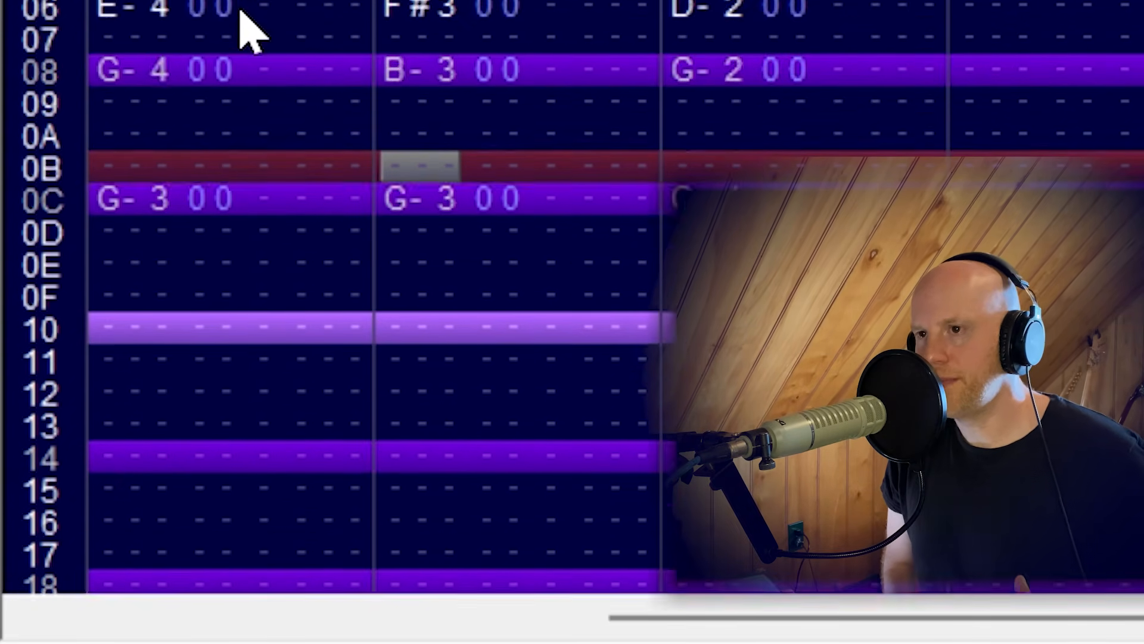
Assign instrument 01 to the Pulse 2 notes at rows 00, 01, 03, 05 and 06.
{"action": "key", "text": "Up"}
{"action": "key", "text": "Up"}
{"action": "key", "text": "Up"}
{"action": "key", "text": "Up"}
{"action": "key", "text": "Up"}
{"action": "key", "text": "Up"}
{"action": "key", "text": "Up"}
{"action": "key", "text": "Up"}
{"action": "key", "text": "Right"}
{"action": "key", "text": "Up"}
{"action": "key", "text": "Up"}
{"action": "key", "text": "Up"}
{"action": "key", "text": "Up"}
{"action": "key", "text": "Left"}
{"action": "key", "text": "Left"}
{"action": "key", "text": "Left"}
{"action": "key", "text": "Left"}
{"action": "key", "text": "Left"}
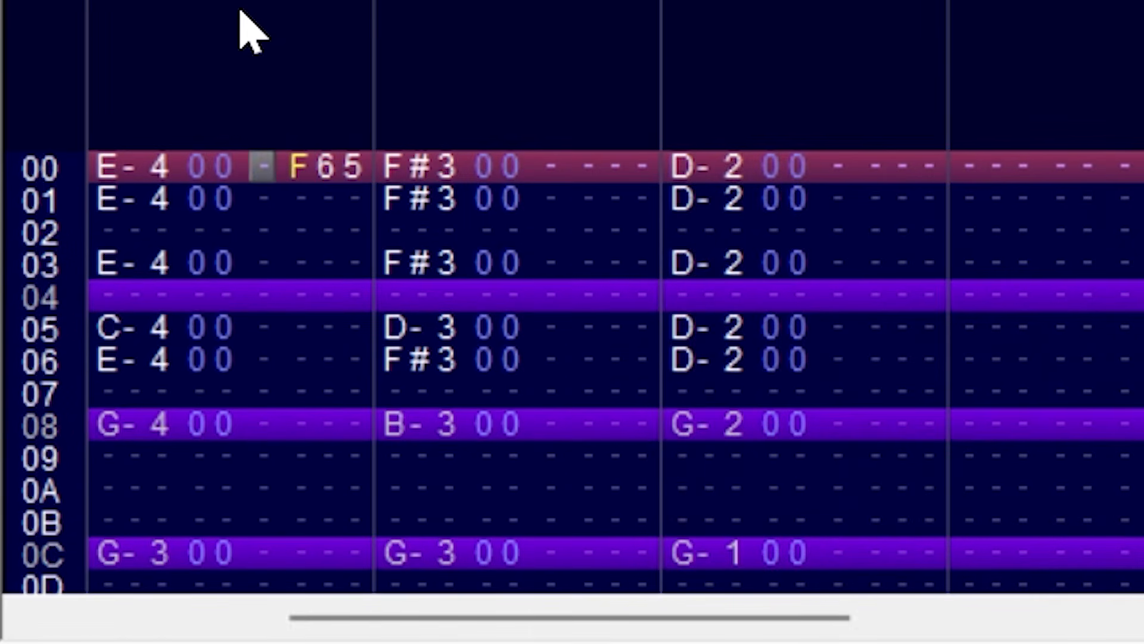
{"action": "key", "text": "Left"}
{"action": "key", "text": "Left"}
{"action": "key", "text": "Right"}
{"action": "key", "text": "Right"}
{"action": "key", "text": "Right"}
{"action": "key", "text": "Right"}
{"action": "key", "text": "Right"}
{"action": "key", "text": "Right"}
{"action": "key", "text": "Right"}
{"action": "key", "text": "Right"}
{"action": "key", "text": "Right"}
{"action": "key", "text": "Right"}
{"action": "key", "text": "Right"}
{"action": "key", "text": "Right"}
{"action": "key", "text": "Right"}
{"action": "key", "text": "Right"}
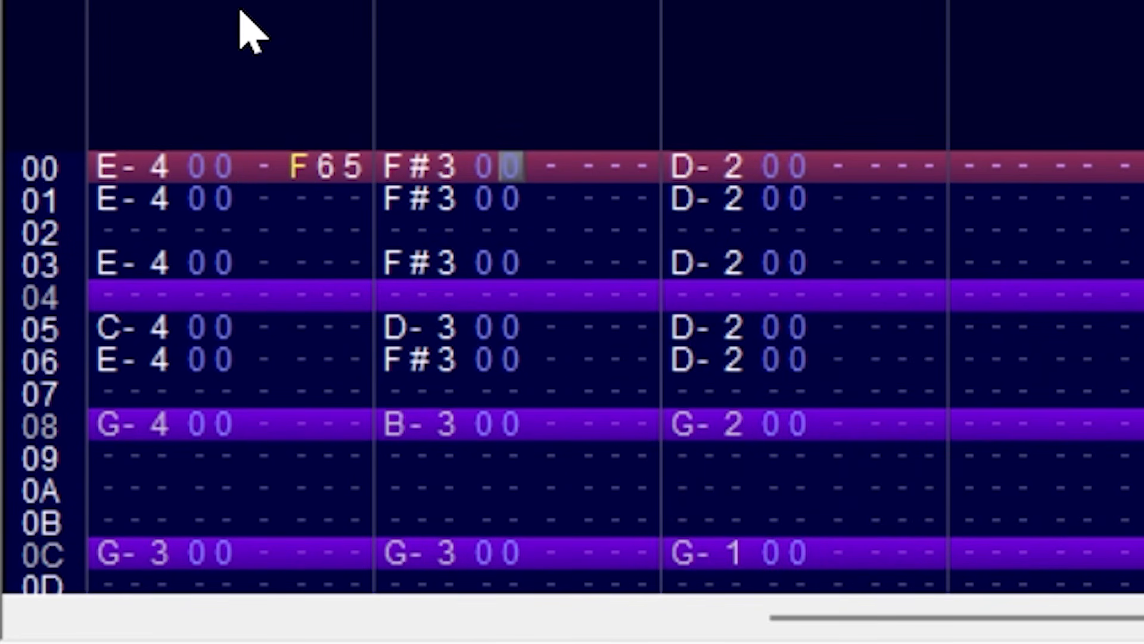
{"action": "key", "text": "Left"}
{"action": "key", "text": "Left"}
{"action": "key", "text": "Left"}
{"action": "key", "text": "Left"}
{"action": "key", "text": "Left"}
{"action": "key", "text": "Left"}
{"action": "key", "text": "Left"}
{"action": "key", "text": "Right"}
{"action": "type", "text": "11"}
{"action": "key", "text": "Down"}
{"action": "type", "text": "11"}
{"action": "key", "text": "Up"}
{"action": "key", "text": "Down"}
{"action": "type", "text": "11"}
{"action": "key", "text": "Down"}
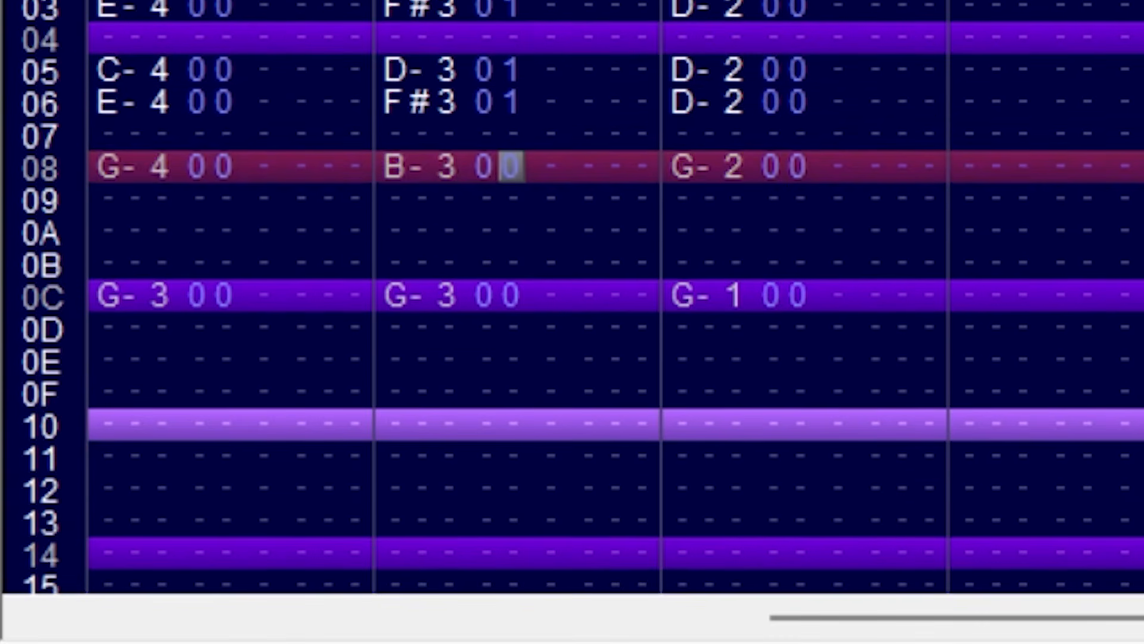
Assign instrument 01 to the Pulse 2 notes at rows 08 and 0C.
{"action": "type", "text": "1"}
{"action": "key", "text": "Down"}
{"action": "key", "text": "Down"}
{"action": "key", "text": "Down"}
{"action": "type", "text": "1"}
{"action": "key", "text": "Return"}
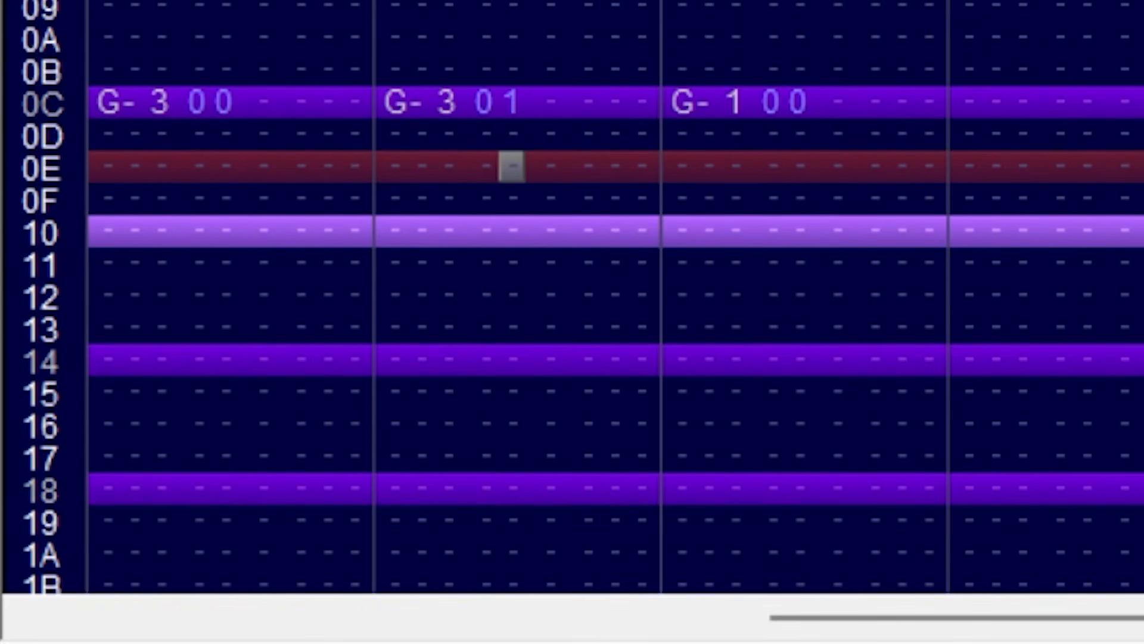
{"action": "key", "text": "Up"}
Assign instrument 02 to the Triangle notes at rows 00, 01, 03 and 05.
{"action": "key", "text": "Up"}
{"action": "key", "text": "Right"}
{"action": "key", "text": "Right"}
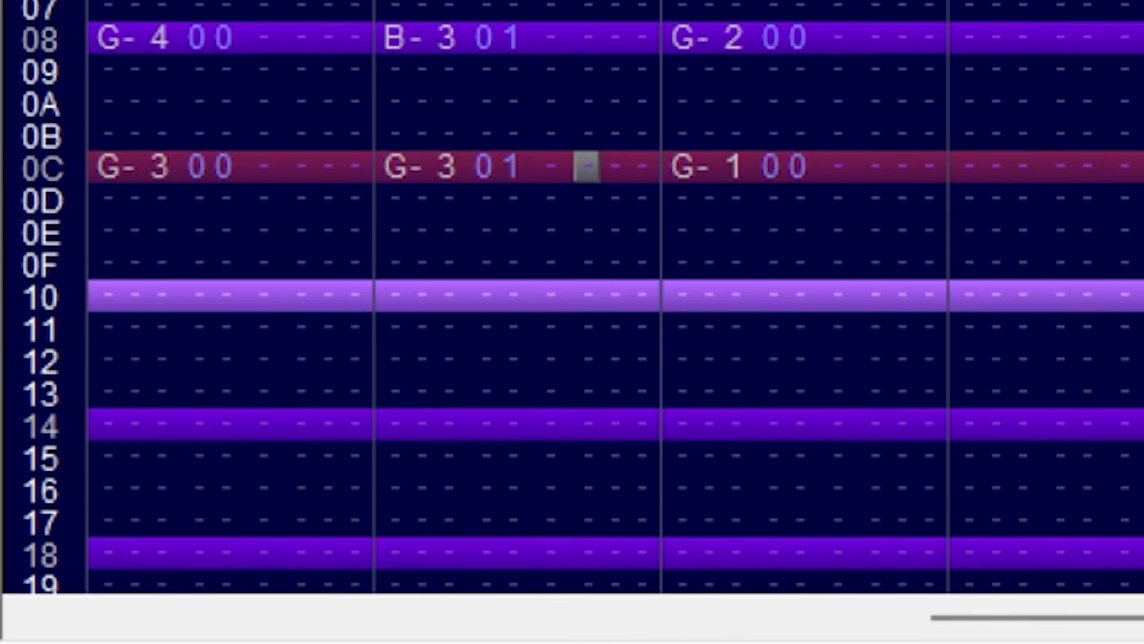
{"action": "key", "text": "Up"}
{"action": "key", "text": "Up"}
{"action": "key", "text": "Up"}
{"action": "key", "text": "Right"}
{"action": "key", "text": "Right"}
{"action": "key", "text": "Up"}
{"action": "key", "text": "Up"}
{"action": "key", "text": "Right"}
{"action": "key", "text": "Right"}
{"action": "key", "text": "Up"}
{"action": "key", "text": "Up"}
{"action": "key", "text": "Up"}
{"action": "key", "text": "Up"}
{"action": "key", "text": "Up"}
{"action": "key", "text": "Up"}
{"action": "key", "text": "Up"}
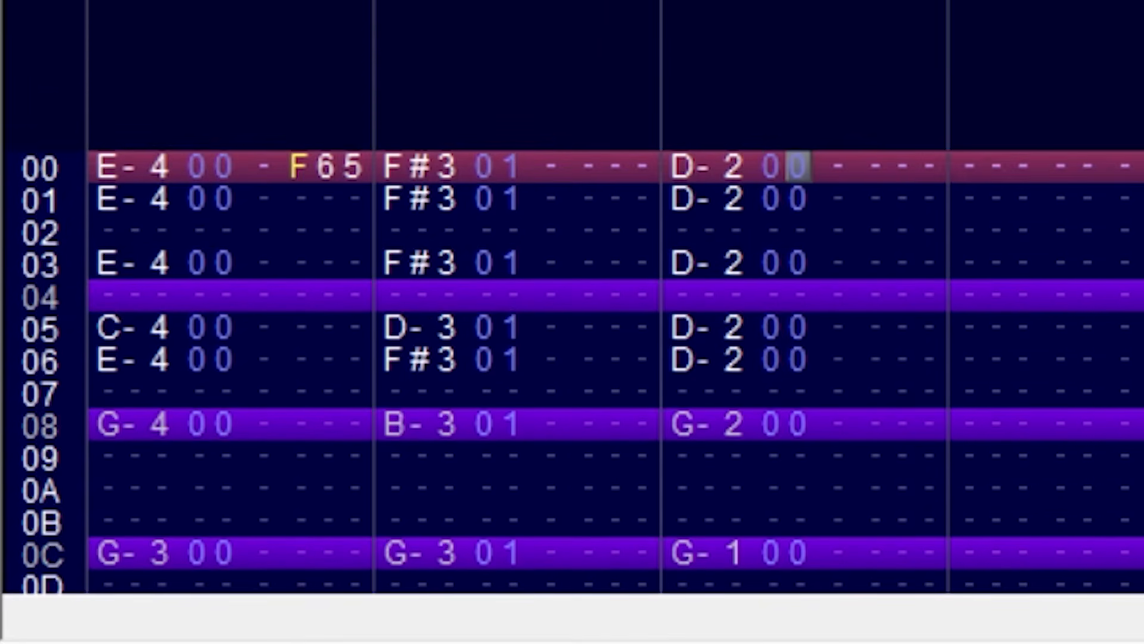
{"action": "type", "text": "22"}
{"action": "key", "text": "Down"}
{"action": "type", "text": "2"}
{"action": "key", "text": "Down"}
{"action": "type", "text": "2"}
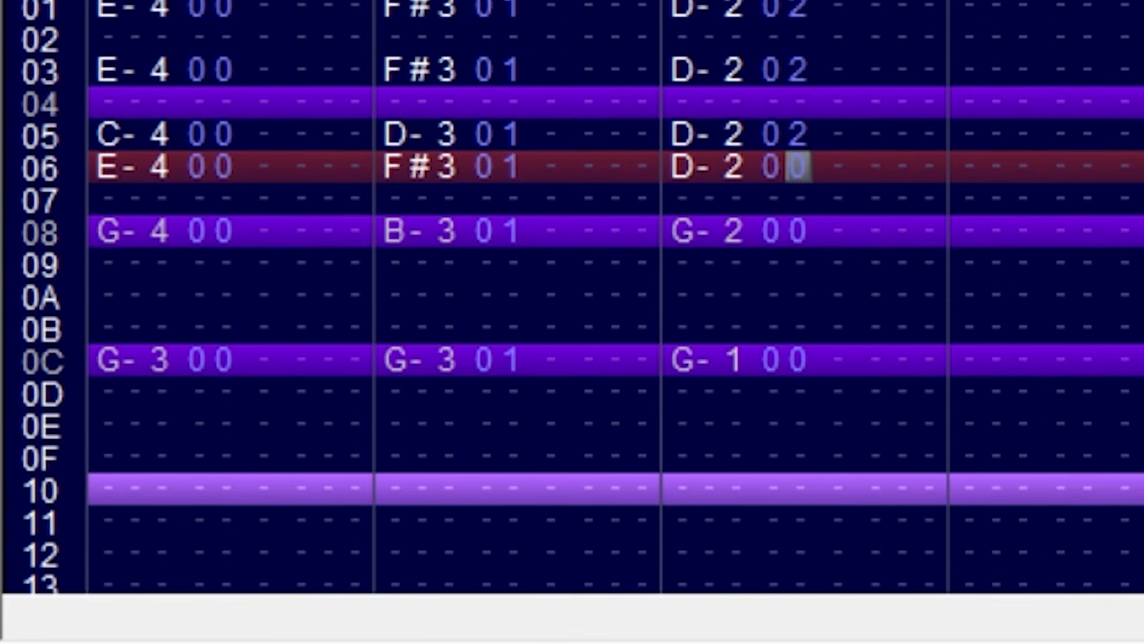
{"action": "type", "text": "2"}
Assign instrument 02 to the Triangle notes at rows 06, 08 and 0C.
{"action": "key", "text": "Down"}
{"action": "key", "text": "Down"}
{"action": "type", "text": "2"}
{"action": "key", "text": "Delete"}
{"action": "key", "text": "Down"}
{"action": "key", "text": "Down"}
{"action": "type", "text": "2"}
{"action": "key", "text": "Up"}
{"action": "key", "text": "Up"}
{"action": "key", "text": "Up"}
{"action": "key", "text": "Up"}
{"action": "key", "text": "Up"}
{"action": "key", "text": "Up"}
{"action": "key", "text": "Up"}
{"action": "key", "text": "Up"}
{"action": "key", "text": "Up"}
{"action": "key", "text": "Down"}
{"action": "key", "text": "Down"}
{"action": "key", "text": "Down"}
{"action": "key", "text": "Down"}
{"action": "key", "text": "Down"}
{"action": "key", "text": "Down"}
{"action": "key", "text": "Down"}
{"action": "key", "text": "Down"}
{"action": "key", "text": "Down"}
{"action": "key", "text": "Down"}
{"action": "key", "text": "Down"}
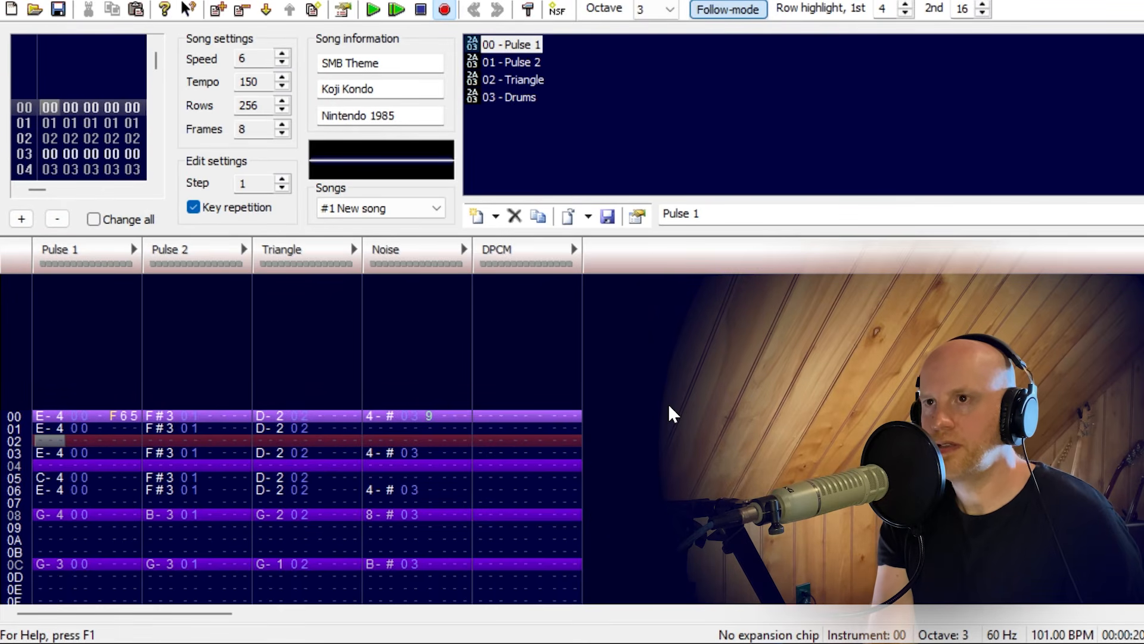
Go to frame 04 in the frame list, play it briefly, stop playback and return to frame 00.
{"action": "mouse_move", "coordinate": [158, 77]}
{"action": "left_mouse_down"}
{"action": "mouse_move", "coordinate": [153, 153]}
{"action": "mouse_move", "coordinate": [156, 62]}
{"action": "left_mouse_up"}
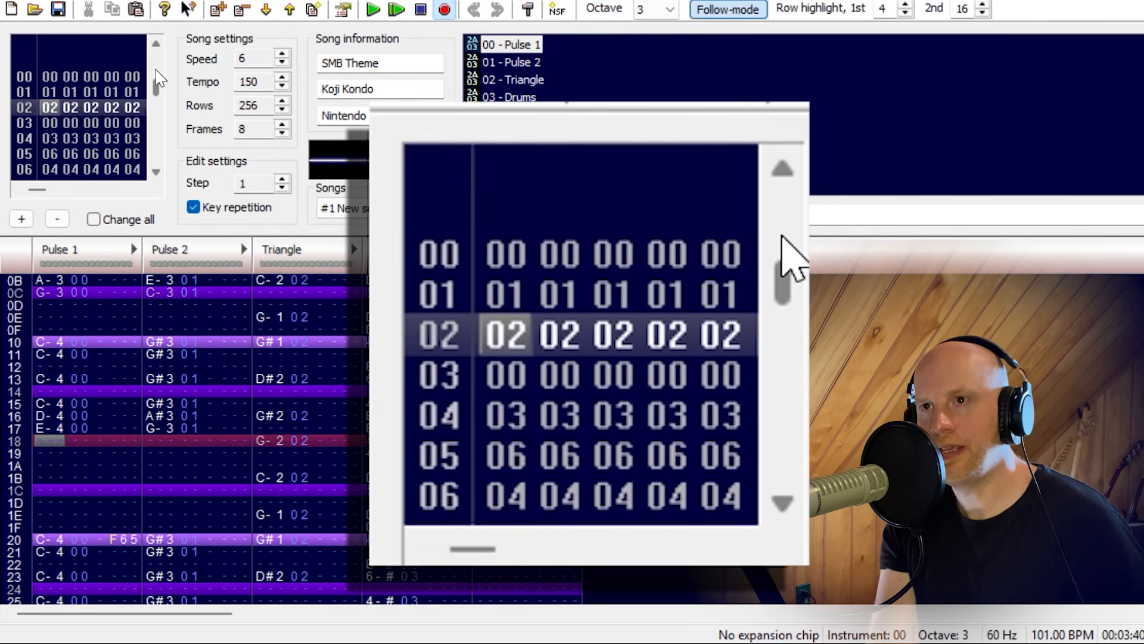
{"action": "scroll", "coordinate": [156, 70], "scroll_direction": "down", "scroll_amount": 2}
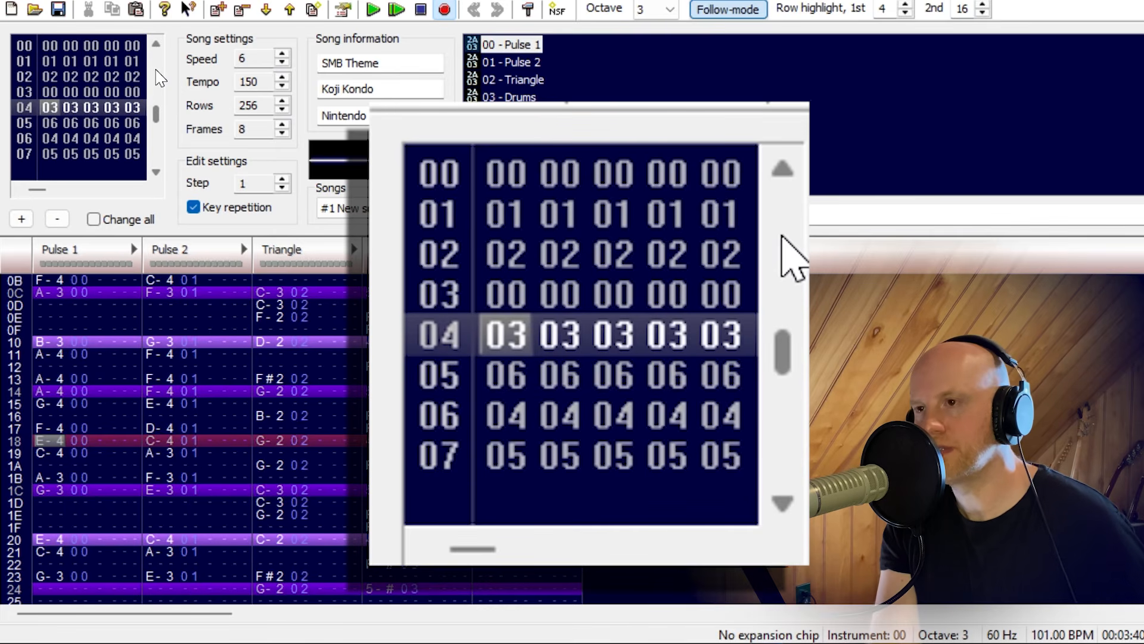
{"action": "key", "text": "Return"}
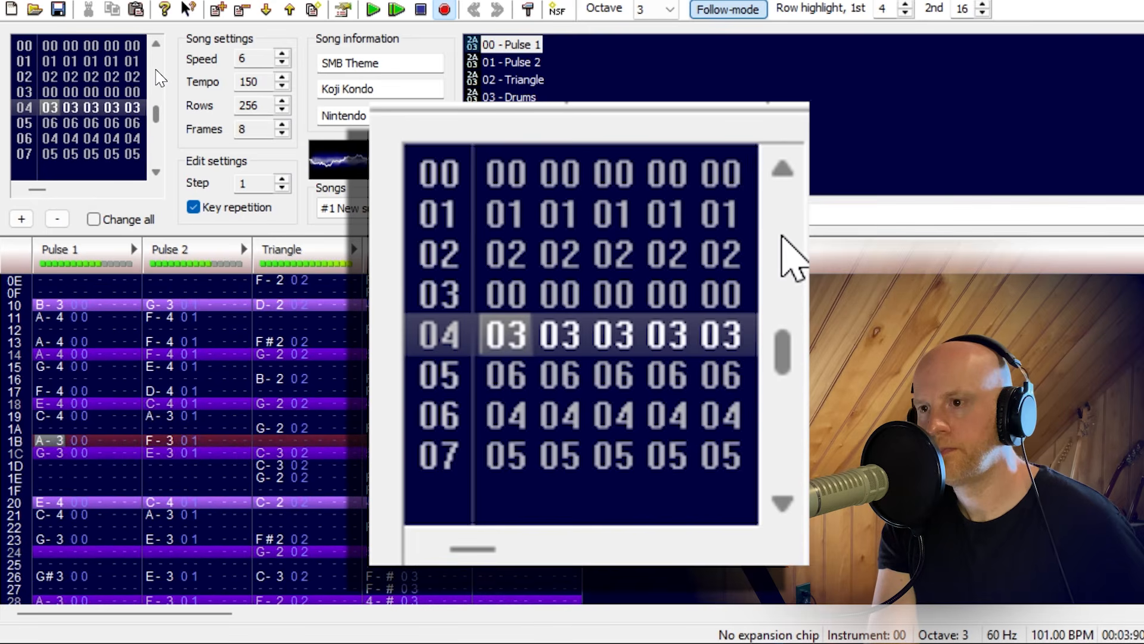
{"action": "key", "text": "Return"}
{"action": "scroll", "coordinate": [160, 77], "scroll_direction": "up", "scroll_amount": 3}
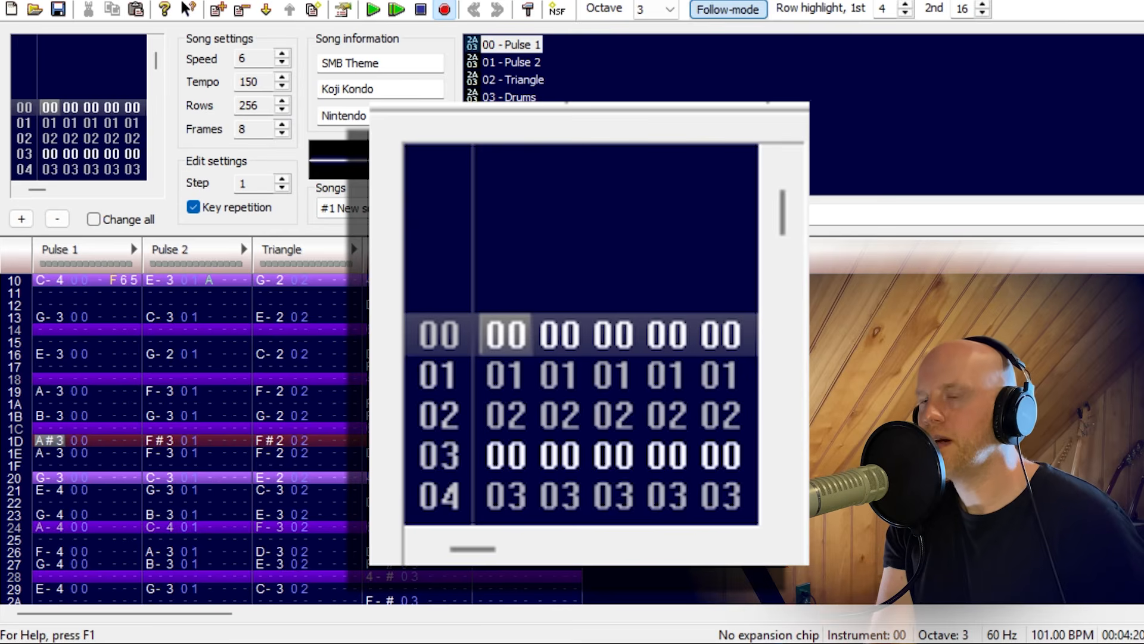
Step back and forth through frames 00 to 04 to examine the order in which the patterns are arranged.
{"action": "left_click", "coordinate": [380, 329]}
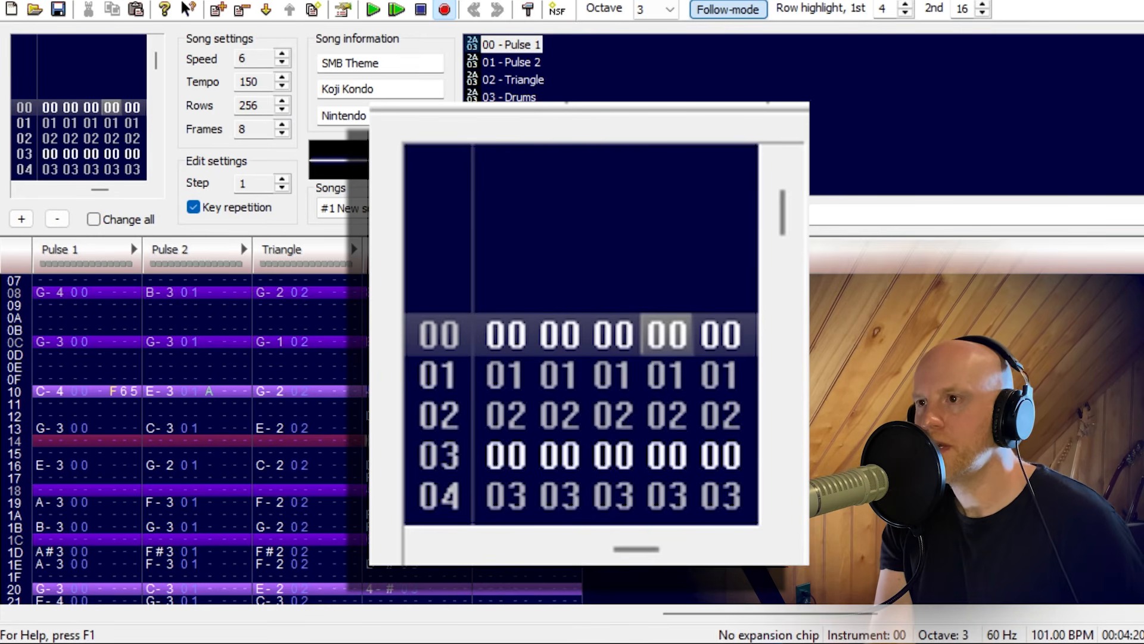
{"action": "key", "text": "Up"}
{"action": "key", "text": "Up"}
{"action": "key", "text": "Up"}
{"action": "key", "text": "Up"}
{"action": "key", "text": "Up"}
{"action": "key", "text": "Up"}
{"action": "key", "text": "Up"}
{"action": "key", "text": "Up"}
{"action": "key", "text": "Up"}
{"action": "key", "text": "Up"}
{"action": "key", "text": "Up"}
{"action": "key", "text": "Up"}
{"action": "key", "text": "Up"}
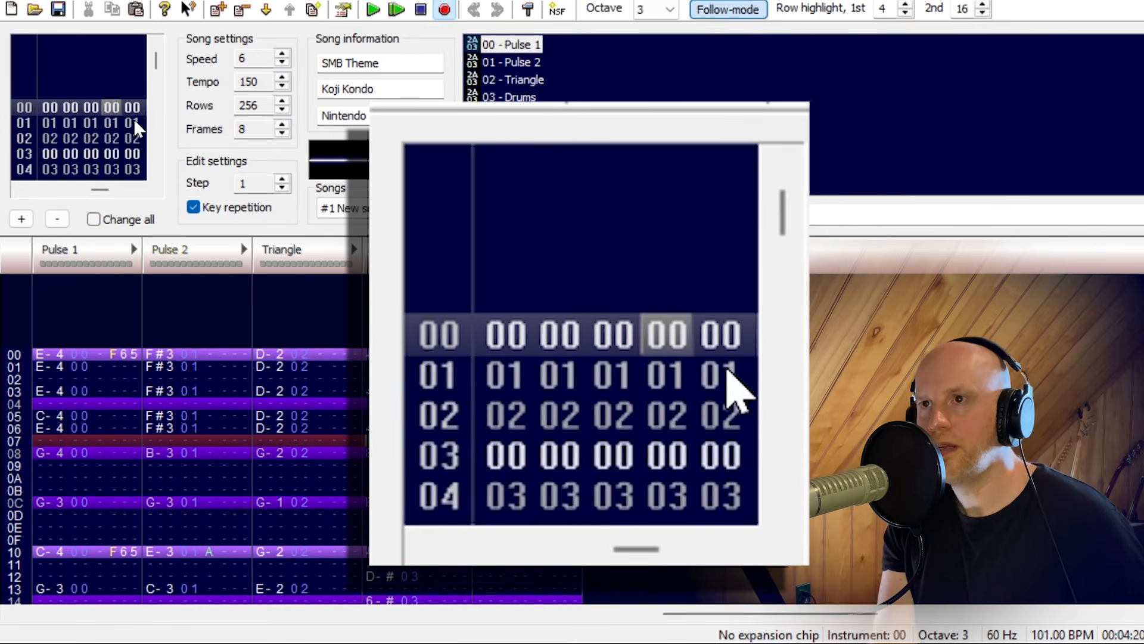
{"action": "left_click_drag", "start_coordinate": [153, 67], "coordinate": [157, 118]}
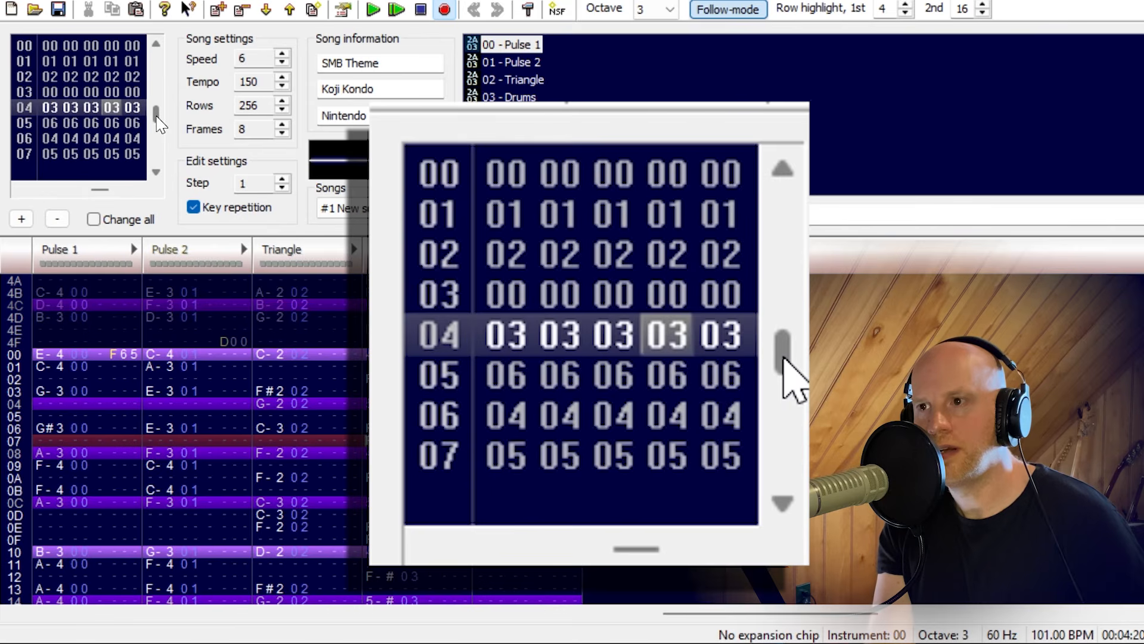
{"action": "key", "text": "ctrl+Left"}
{"action": "key", "text": "ctrl+Left"}
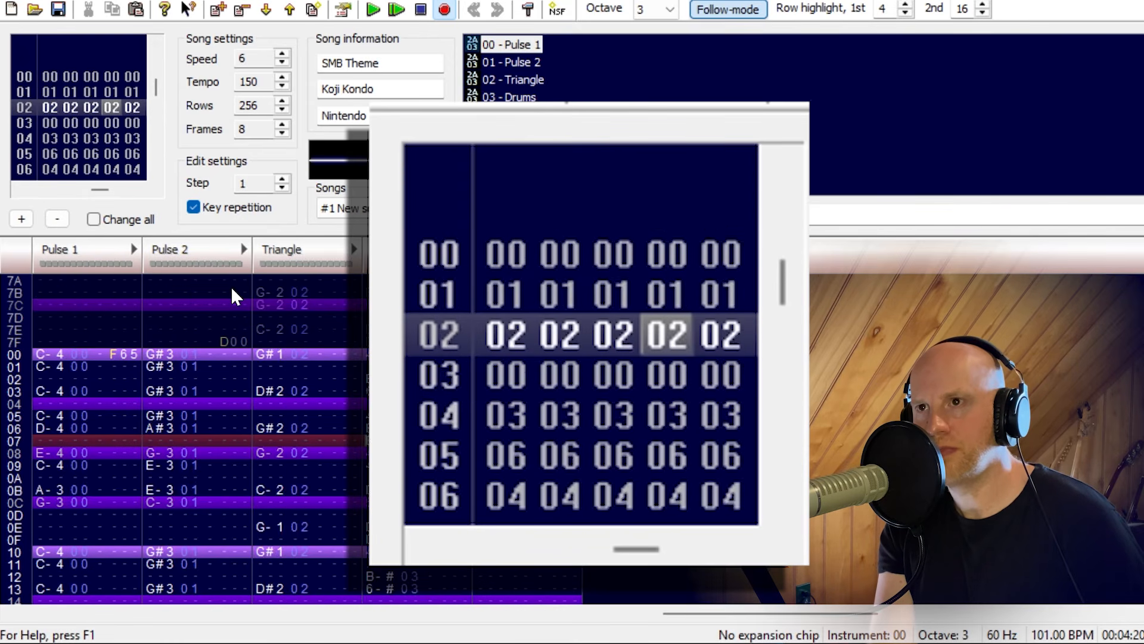
{"action": "key", "text": "ctrl+Left"}
{"action": "key", "text": "ctrl+Left"}
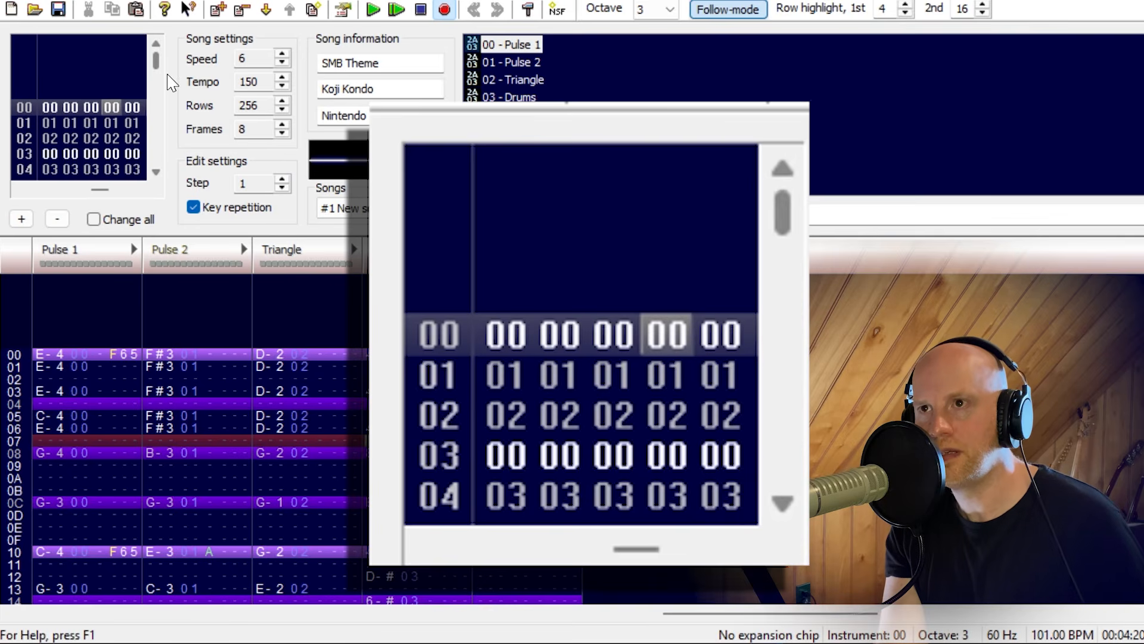
{"action": "left_click_drag", "start_coordinate": [156, 72], "coordinate": [158, 107]}
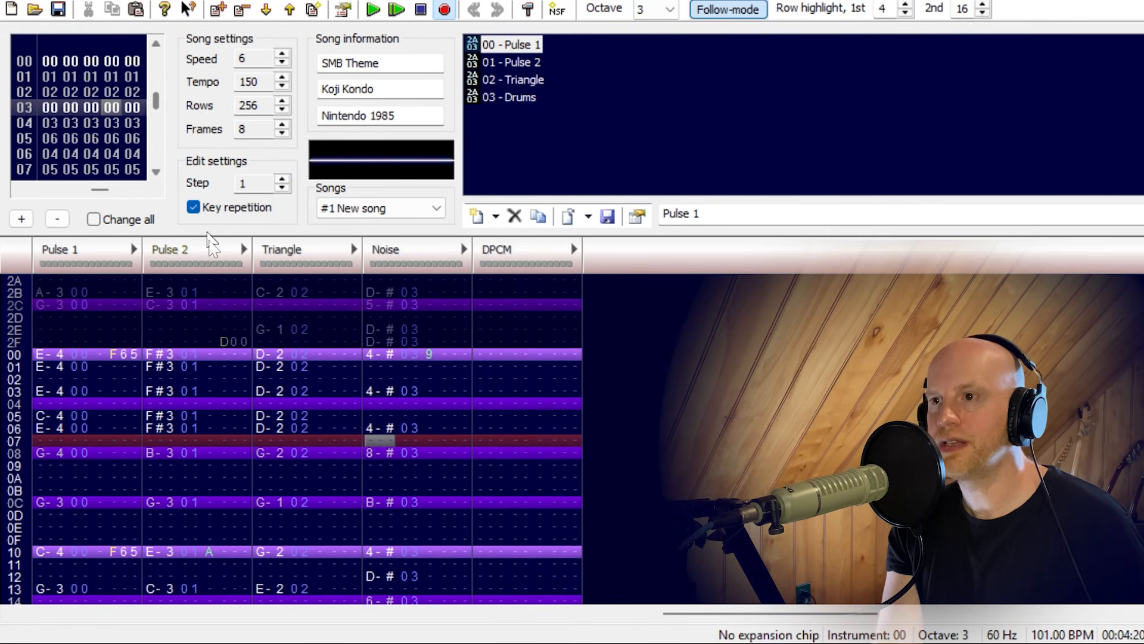
{"action": "key", "text": "ctrl+Left"}
{"action": "key", "text": "ctrl+Left"}
{"action": "key", "text": "ctrl+Left"}
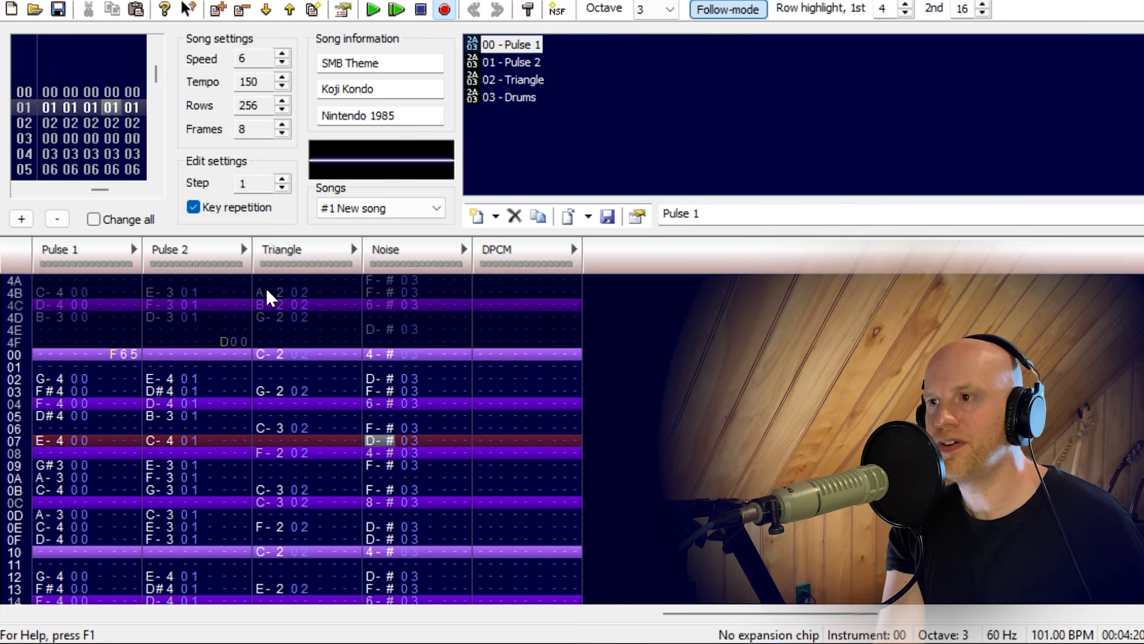
Examine the Noise channel's volume column in frame 00, from the entry at row 00 down to the following hits.
{"action": "key", "text": "Down"}
{"action": "key", "text": "Down"}
{"action": "key", "text": "Down"}
{"action": "key", "text": "Down"}
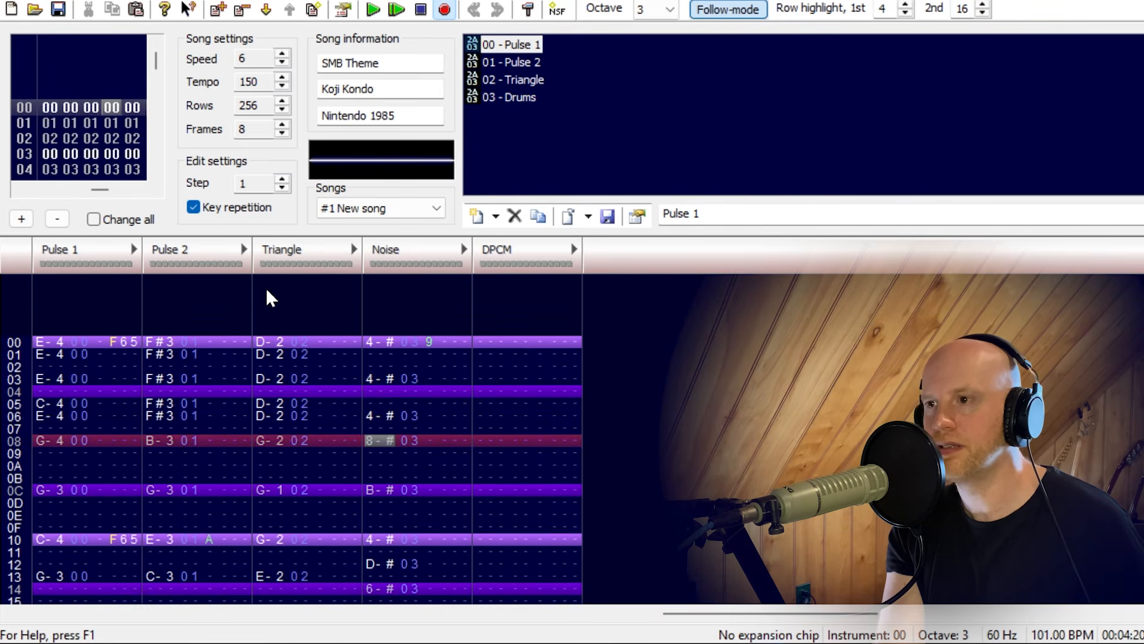
{"action": "key", "text": "Up"}
{"action": "key", "text": "Up"}
{"action": "key", "text": "Up"}
{"action": "key", "text": "Up"}
{"action": "key", "text": "Up"}
{"action": "key", "text": "Up"}
{"action": "key", "text": "Up"}
{"action": "key", "text": "Up"}
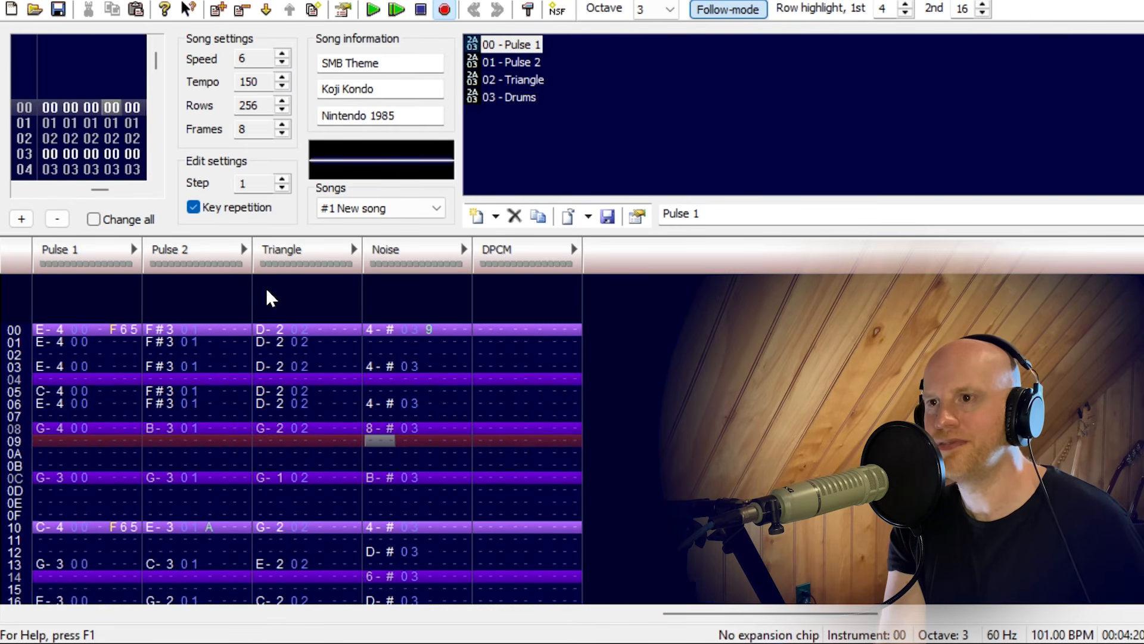
{"action": "key", "text": "Up"}
{"action": "key", "text": "Up"}
{"action": "key", "text": "Up"}
{"action": "key", "text": "Up"}
{"action": "key", "text": "Up"}
{"action": "key", "text": "Up"}
{"action": "key", "text": "Up"}
{"action": "key", "text": "Up"}
{"action": "key", "text": "Up"}
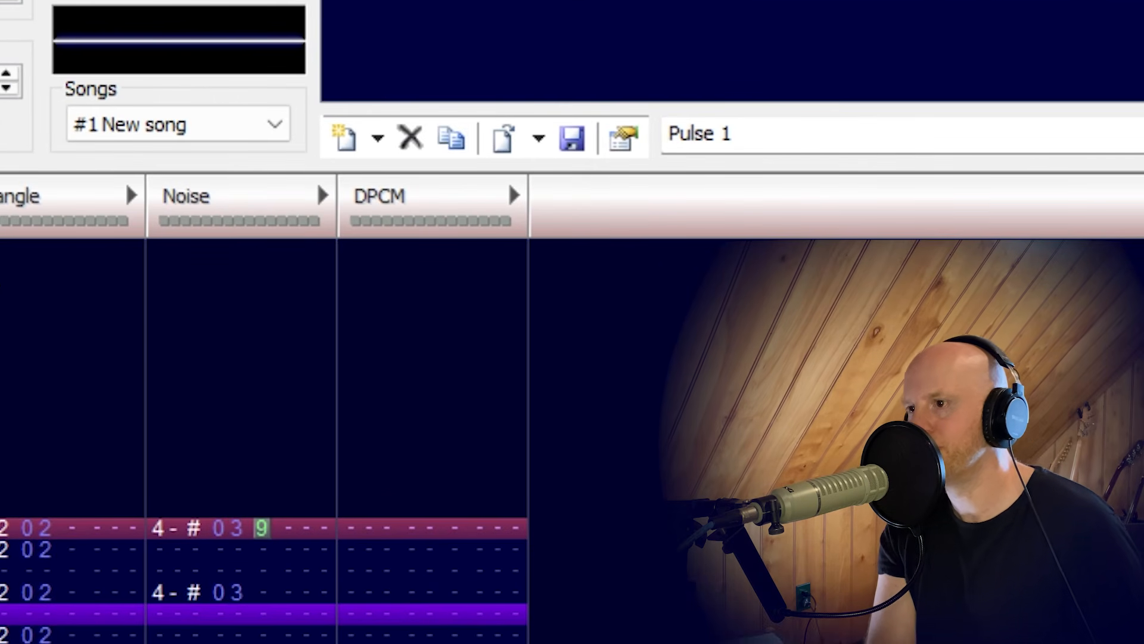
{"action": "key", "text": "Down"}
{"action": "key", "text": "Down"}
{"action": "key", "text": "Down"}
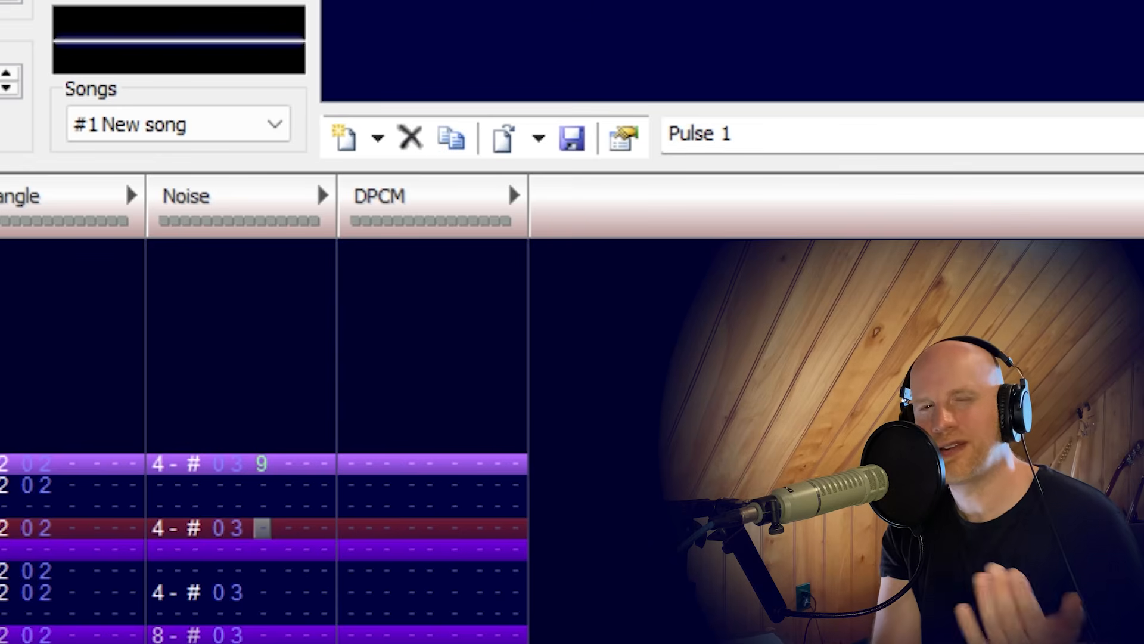
{"action": "key", "text": "Down"}
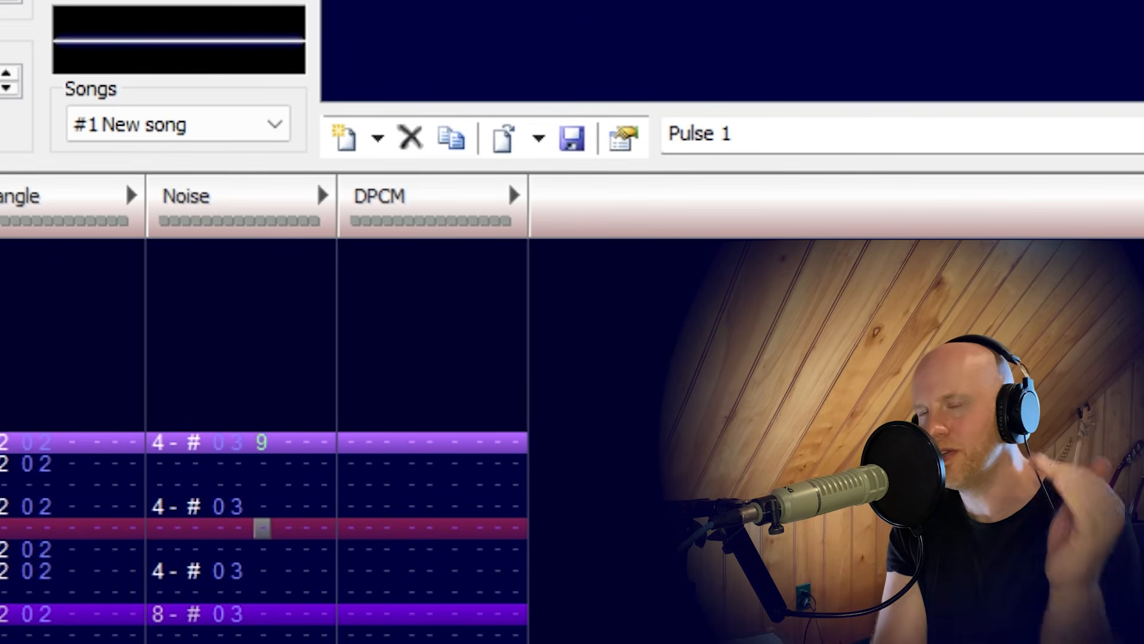
{"action": "key", "text": "Down"}
{"action": "key", "text": "Down"}
{"action": "key", "text": "Down"}
{"action": "key", "text": "Down"}
{"action": "key", "text": "Down"}
{"action": "key", "text": "Down"}
{"action": "key", "text": "Down"}
{"action": "key", "text": "Down"}
{"action": "key", "text": "Down"}
{"action": "key", "text": "Down"}
{"action": "key", "text": "Down"}
{"action": "key", "text": "Down"}
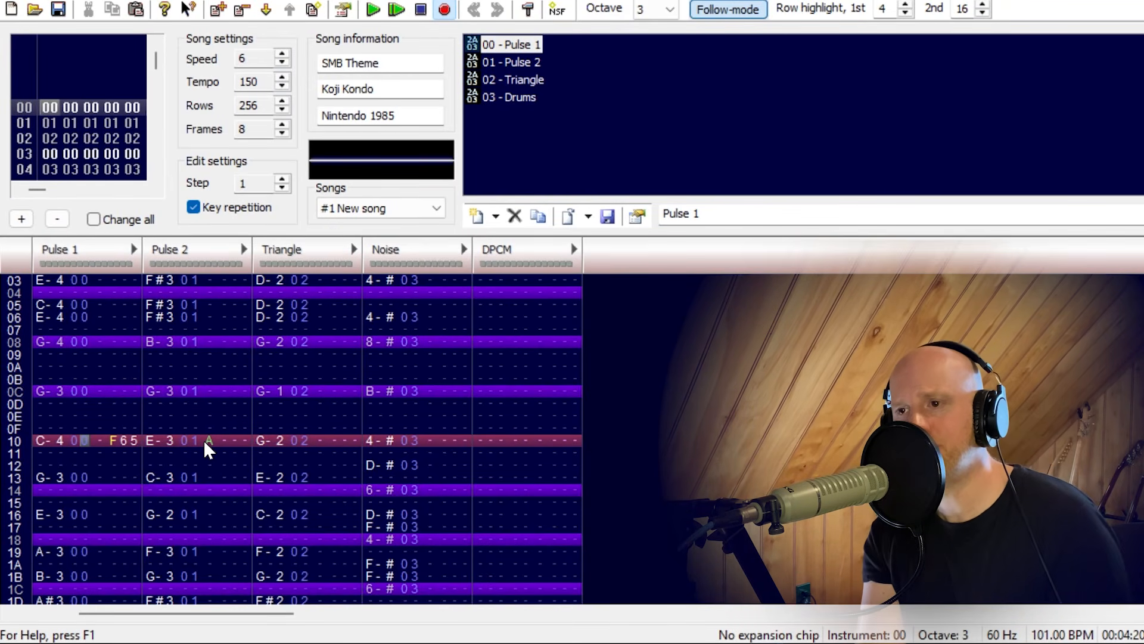
Play frame 00 from its start to listen to the opening.
{"action": "key", "text": "Up"}
{"action": "key", "text": "Up"}
{"action": "key", "text": "Up"}
{"action": "key", "text": "Up"}
{"action": "key", "text": "Up"}
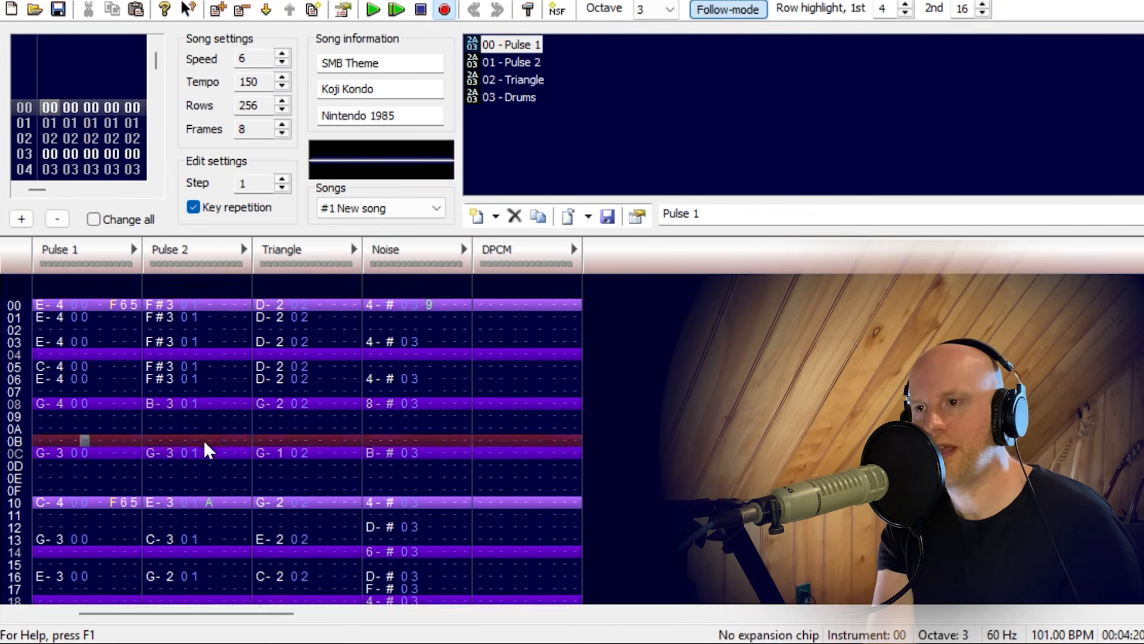
{"action": "key", "text": "Up"}
{"action": "key", "text": "Up"}
{"action": "key", "text": "Up"}
{"action": "key", "text": "Up"}
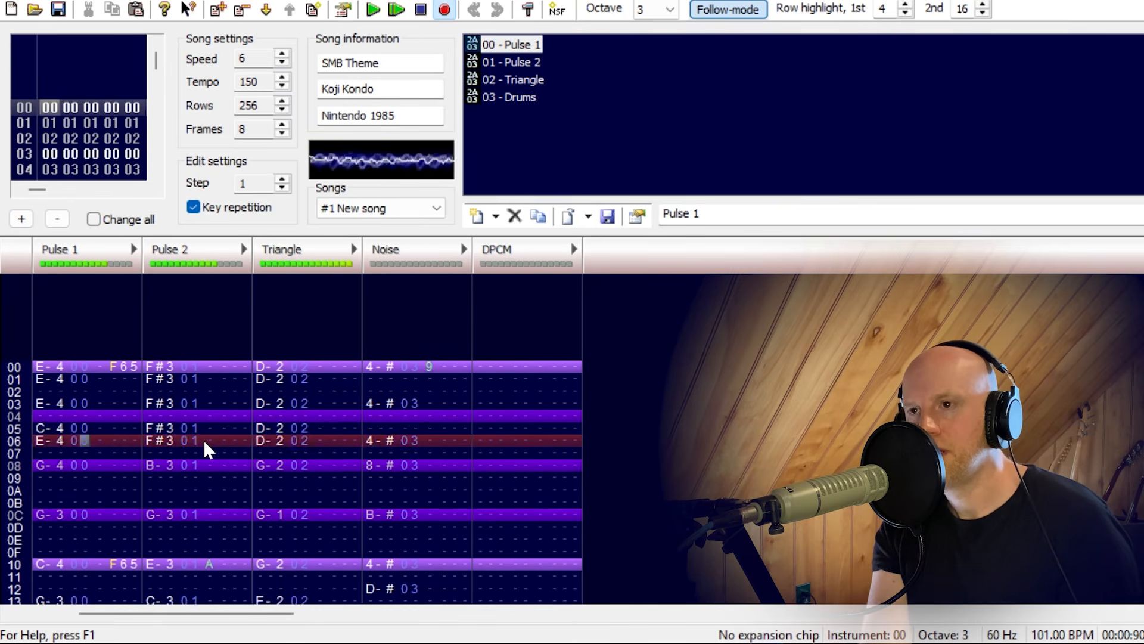
Move to frame 01, play it from its start and stop playback.
{"action": "key", "text": "ctrl+Right"}
{"action": "left_click", "coordinate": [204, 441]}
{"action": "key", "text": "Down"}
{"action": "key", "text": "Down"}
{"action": "key", "text": "Down"}
{"action": "key", "text": "Down"}
{"action": "key", "text": "Down"}
{"action": "key", "text": "Down"}
{"action": "key", "text": "Down"}
{"action": "key", "text": "Down"}
{"action": "key", "text": "Down"}
{"action": "key", "text": "Down"}
{"action": "key", "text": "Down"}
{"action": "key", "text": "Down"}
{"action": "key", "text": "Down"}
{"action": "key", "text": "Down"}
{"action": "key", "text": "Down"}
{"action": "key", "text": "Down"}
{"action": "key", "text": "Down"}
{"action": "key", "text": "Down"}
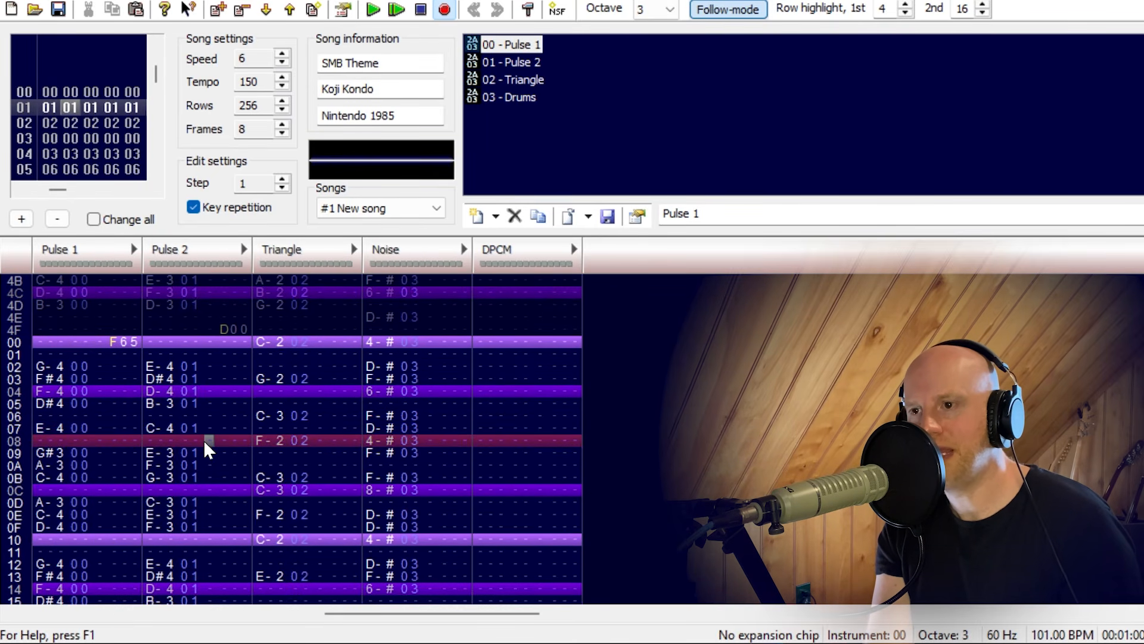
{"action": "key", "text": "Return"}
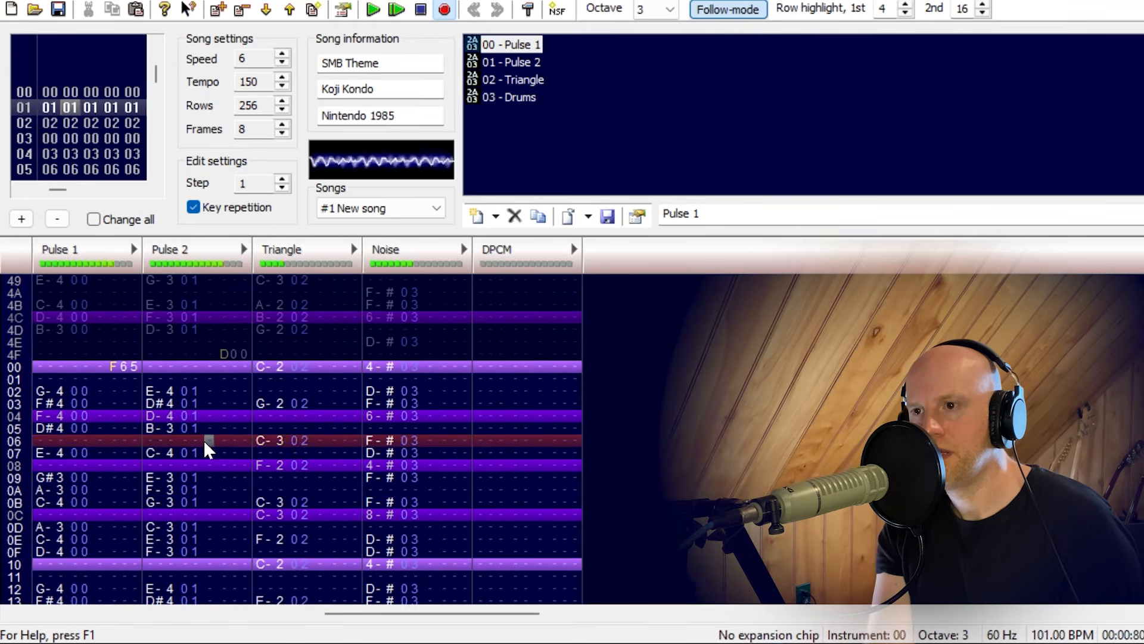
{"action": "key", "text": "Return"}
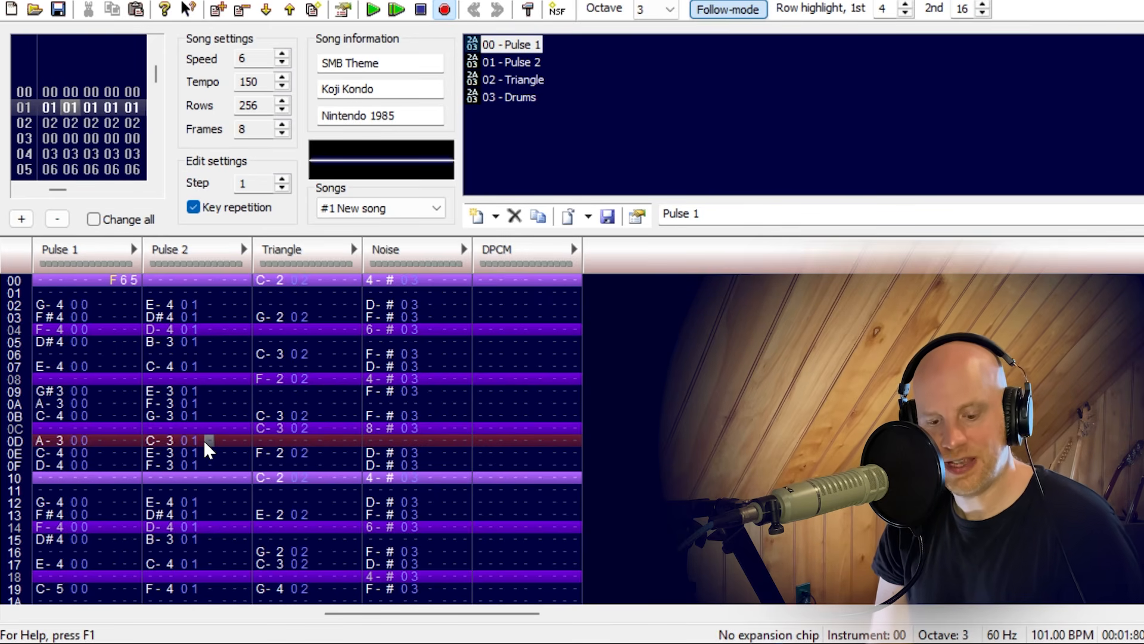
Play frame 01 from the cursor position, stop, and select the F65 tempo effect at row 00 of Pulse 1.
{"action": "key", "text": "F7"}
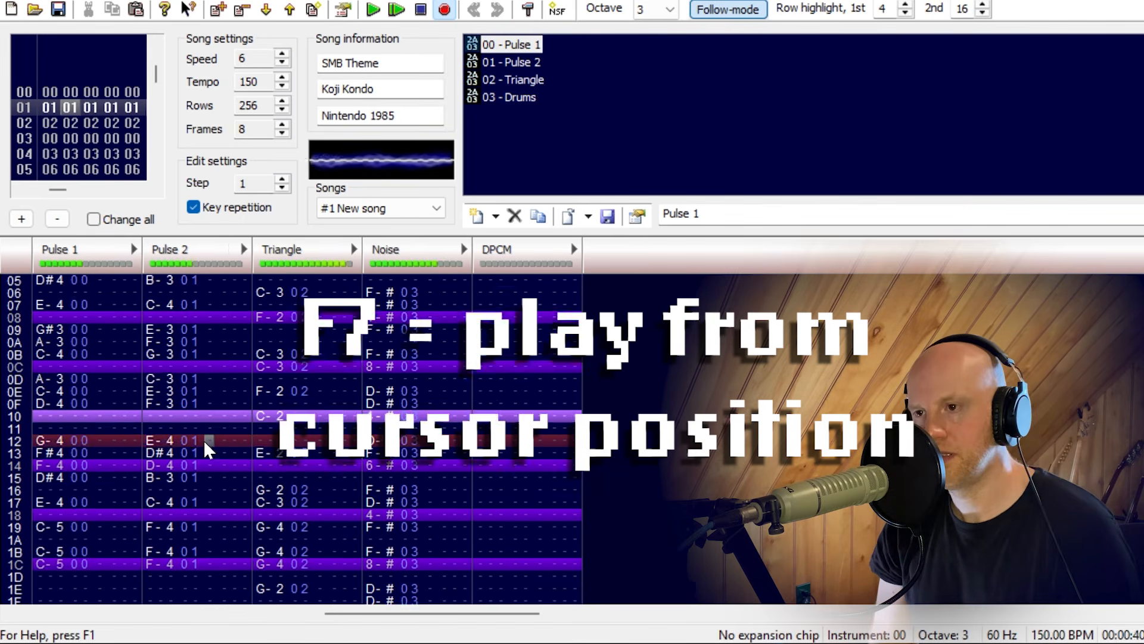
{"action": "key", "text": "F8"}
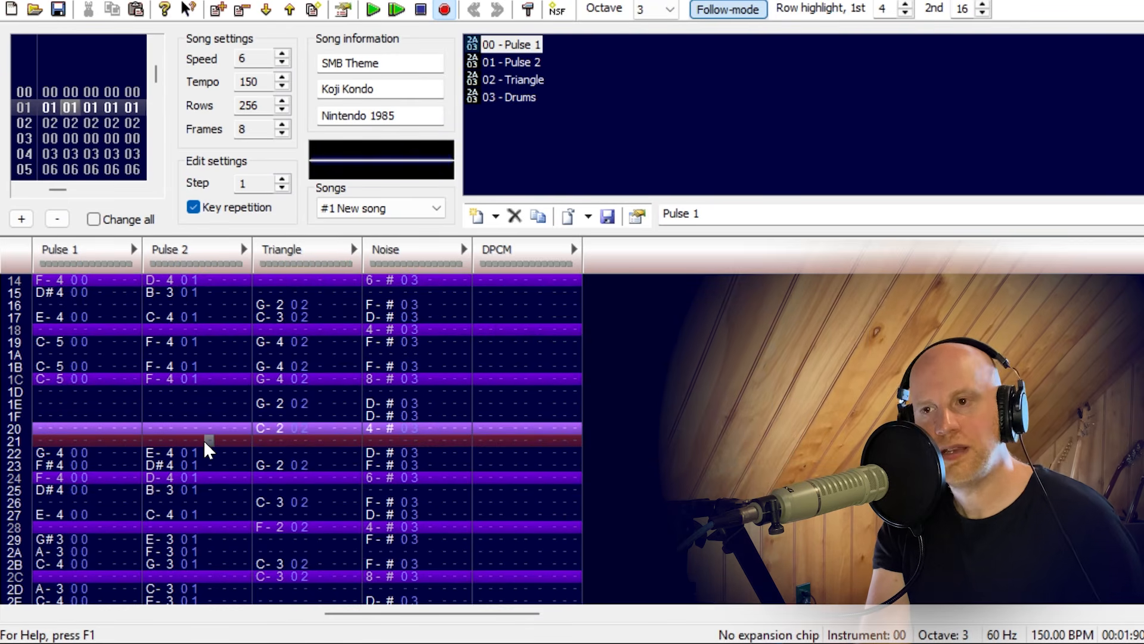
{"action": "key", "text": "Up"}
{"action": "key", "text": "Up"}
{"action": "key", "text": "Up"}
{"action": "key", "text": "Up"}
{"action": "key", "text": "Up"}
{"action": "key", "text": "Up"}
{"action": "key", "text": "Up"}
{"action": "key", "text": "Up"}
{"action": "key", "text": "Up"}
{"action": "key", "text": "Up"}
{"action": "key", "text": "Up"}
{"action": "key", "text": "Up"}
{"action": "key", "text": "Up"}
{"action": "key", "text": "Up"}
{"action": "key", "text": "Up"}
{"action": "key", "text": "Up"}
{"action": "key", "text": "Up"}
{"action": "key", "text": "Up"}
{"action": "key", "text": "Up"}
{"action": "key", "text": "Up"}
{"action": "key", "text": "Up"}
{"action": "key", "text": "Up"}
{"action": "key", "text": "Up"}
{"action": "key", "text": "Up"}
{"action": "key", "text": "Up"}
{"action": "key", "text": "Up"}
{"action": "key", "text": "Up"}
{"action": "key", "text": "Up"}
{"action": "key", "text": "Up"}
{"action": "key", "text": "Up"}
{"action": "key", "text": "Up"}
{"action": "key", "text": "Up"}
{"action": "key", "text": "Up"}
{"action": "key", "text": "Left"}
{"action": "key", "text": "Left"}
{"action": "key", "text": "Left"}
{"action": "key", "text": "Left"}
{"action": "key", "text": "Left"}
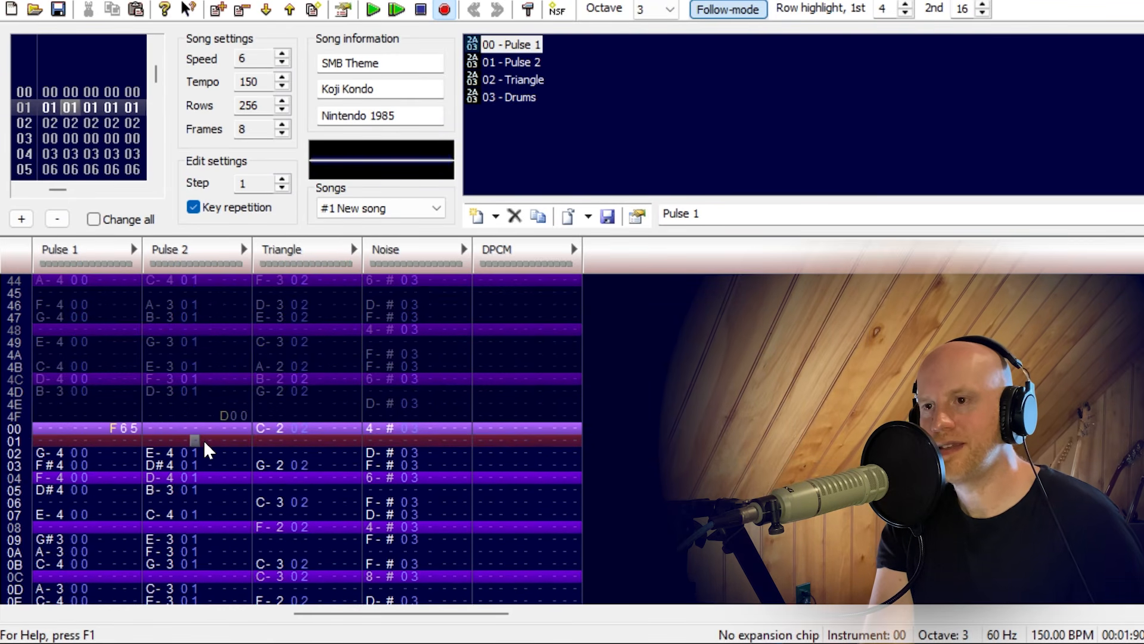
{"action": "key", "text": "Left"}
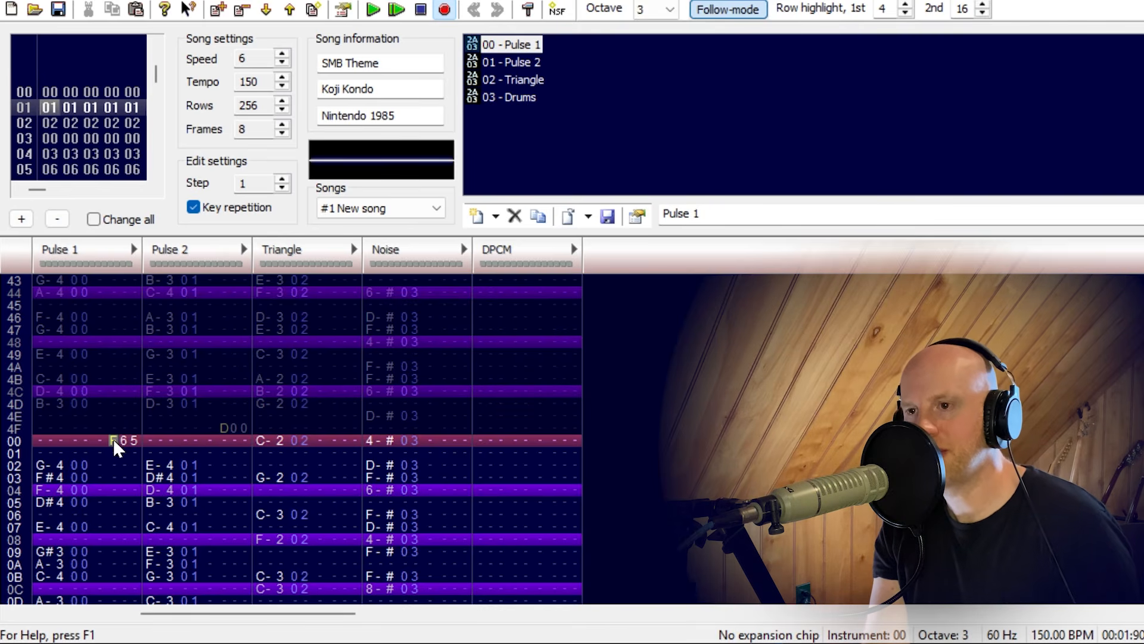
{"action": "left_click_drag", "start_coordinate": [115, 438], "coordinate": [127, 444]}
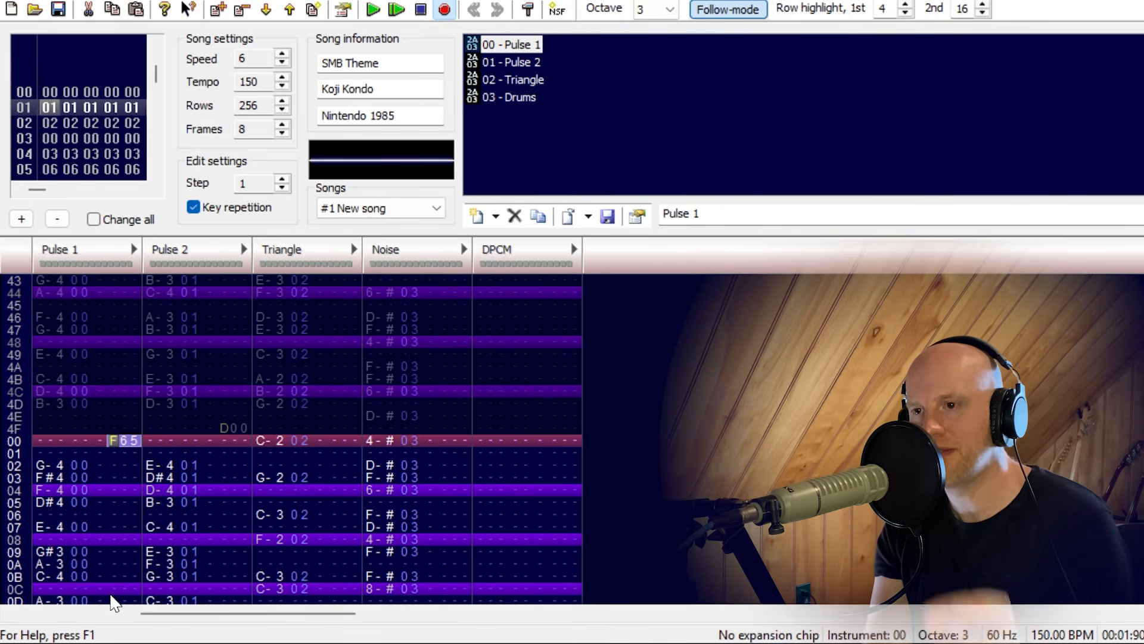
Examine the rows of frame 01 down to around row 34 and play the frame again.
{"action": "key", "text": "Down"}
{"action": "key", "text": "Down"}
{"action": "key", "text": "Down"}
{"action": "key", "text": "Down"}
{"action": "key", "text": "Down"}
{"action": "key", "text": "Down"}
{"action": "key", "text": "Down"}
{"action": "key", "text": "Down"}
{"action": "key", "text": "Down"}
{"action": "key", "text": "Down"}
{"action": "key", "text": "Down"}
{"action": "key", "text": "Down"}
{"action": "key", "text": "Down"}
{"action": "key", "text": "Down"}
{"action": "key", "text": "Down"}
{"action": "key", "text": "Down"}
{"action": "key", "text": "Down"}
{"action": "key", "text": "Down"}
{"action": "key", "text": "Down"}
{"action": "key", "text": "Down"}
{"action": "key", "text": "Down"}
{"action": "key", "text": "Down"}
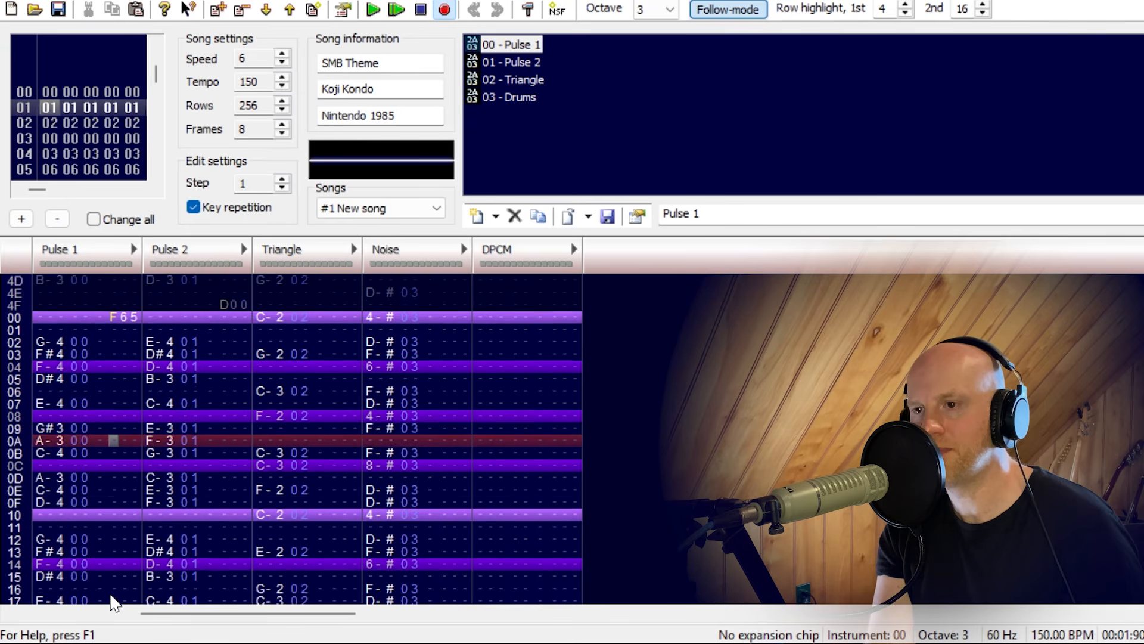
{"action": "key", "text": "Down"}
{"action": "key", "text": "Down"}
{"action": "key", "text": "Down"}
{"action": "key", "text": "Down"}
{"action": "key", "text": "Down"}
{"action": "key", "text": "Down"}
{"action": "key", "text": "Down"}
{"action": "key", "text": "Down"}
{"action": "key", "text": "Down"}
{"action": "key", "text": "Down"}
{"action": "key", "text": "Down"}
{"action": "key", "text": "Down"}
{"action": "key", "text": "Down"}
{"action": "key", "text": "Down"}
{"action": "key", "text": "Down"}
{"action": "key", "text": "Down"}
{"action": "key", "text": "Down"}
{"action": "key", "text": "Down"}
{"action": "key", "text": "Down"}
{"action": "key", "text": "Down"}
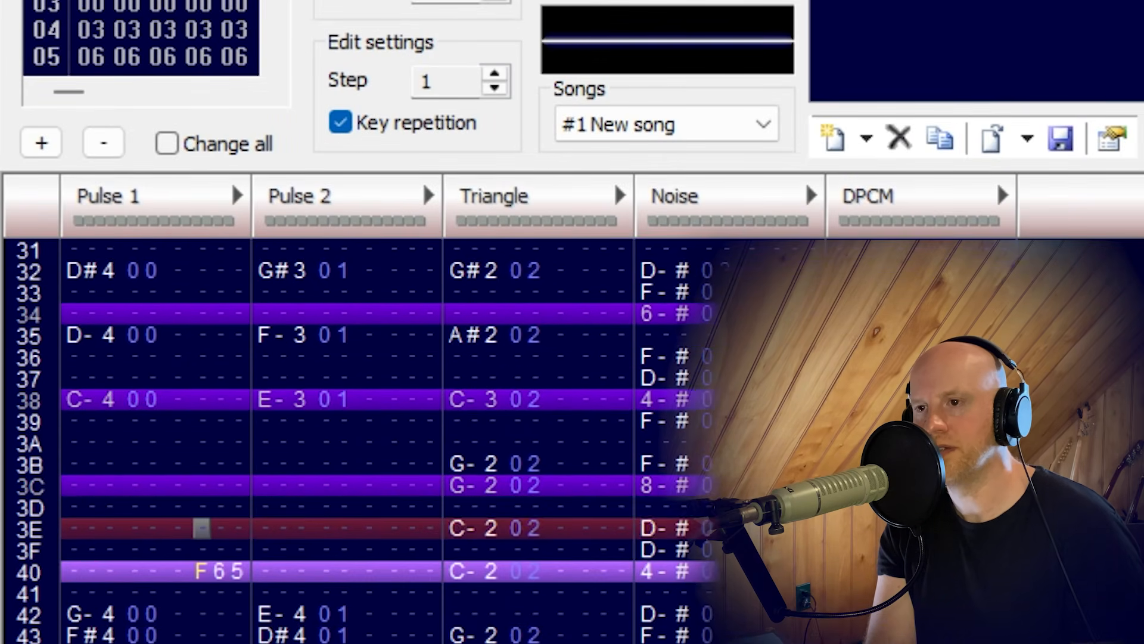
{"action": "key", "text": "Up"}
{"action": "key", "text": "Up"}
{"action": "key", "text": "Up"}
{"action": "key", "text": "Up"}
{"action": "key", "text": "Up"}
{"action": "key", "text": "Up"}
{"action": "key", "text": "Up"}
{"action": "key", "text": "Up"}
{"action": "key", "text": "Up"}
{"action": "key", "text": "Up"}
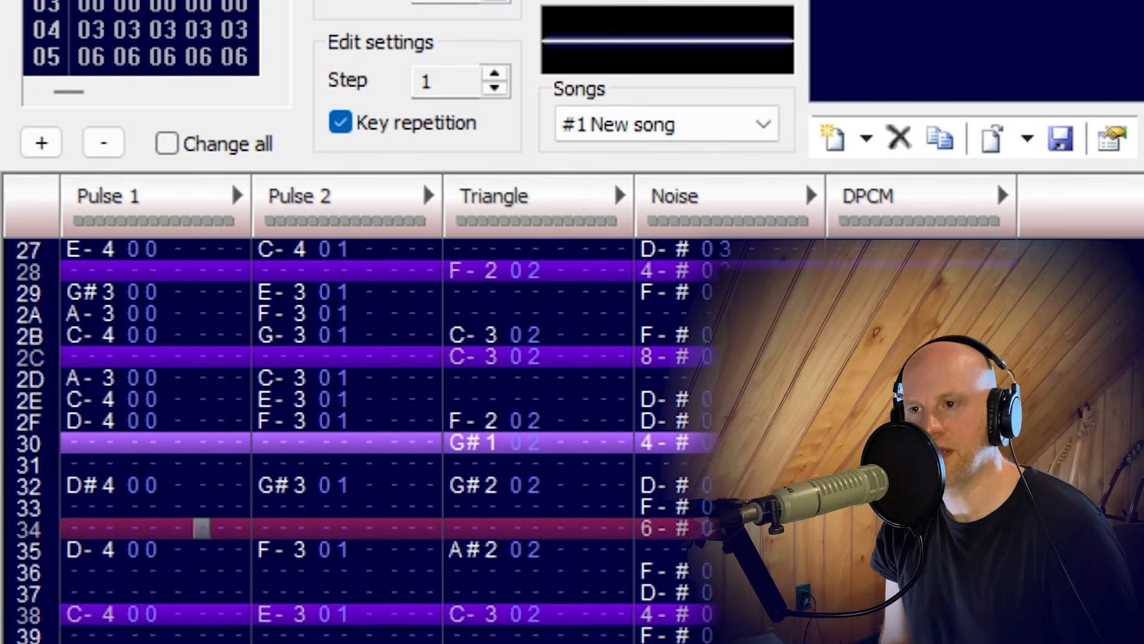
{"action": "key", "text": "Up"}
{"action": "key", "text": "Up"}
{"action": "key", "text": "Up"}
{"action": "key", "text": "Up"}
{"action": "key", "text": "Up"}
{"action": "key", "text": "Up"}
{"action": "key", "text": "Up"}
{"action": "key", "text": "Up"}
{"action": "key", "text": "Up"}
{"action": "key", "text": "Up"}
{"action": "key", "text": "Up"}
{"action": "key", "text": "Up"}
{"action": "key", "text": "Return"}
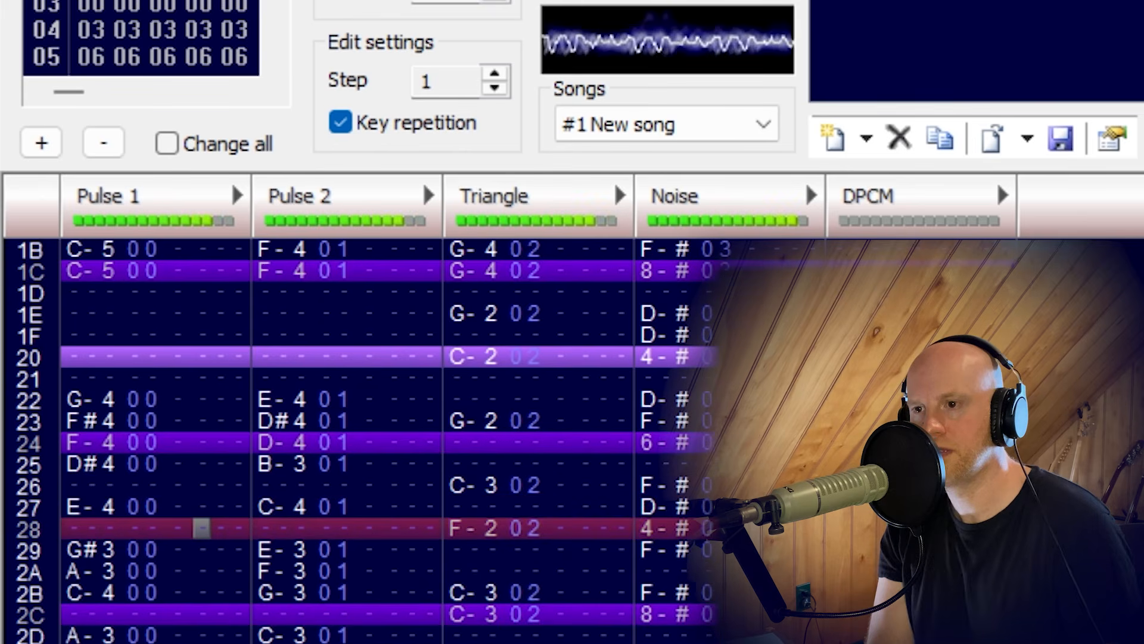